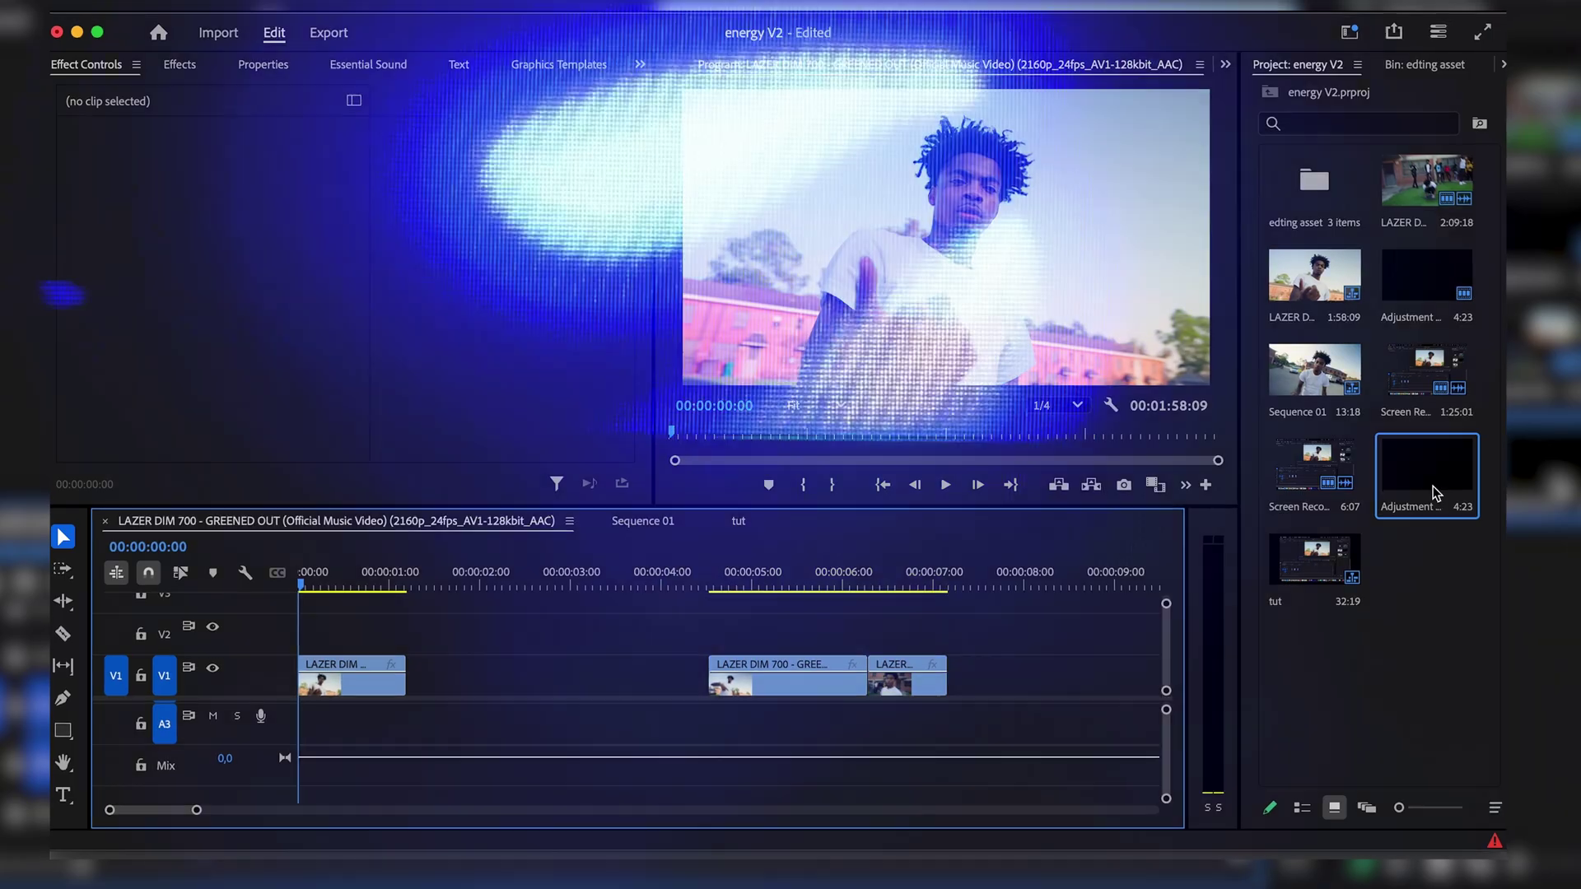
# Place the adjustment layer on V2 above the first clip and trim it to that clip's length.
pyautogui.moveTo(1433, 486); pyautogui.dragTo(309, 639)
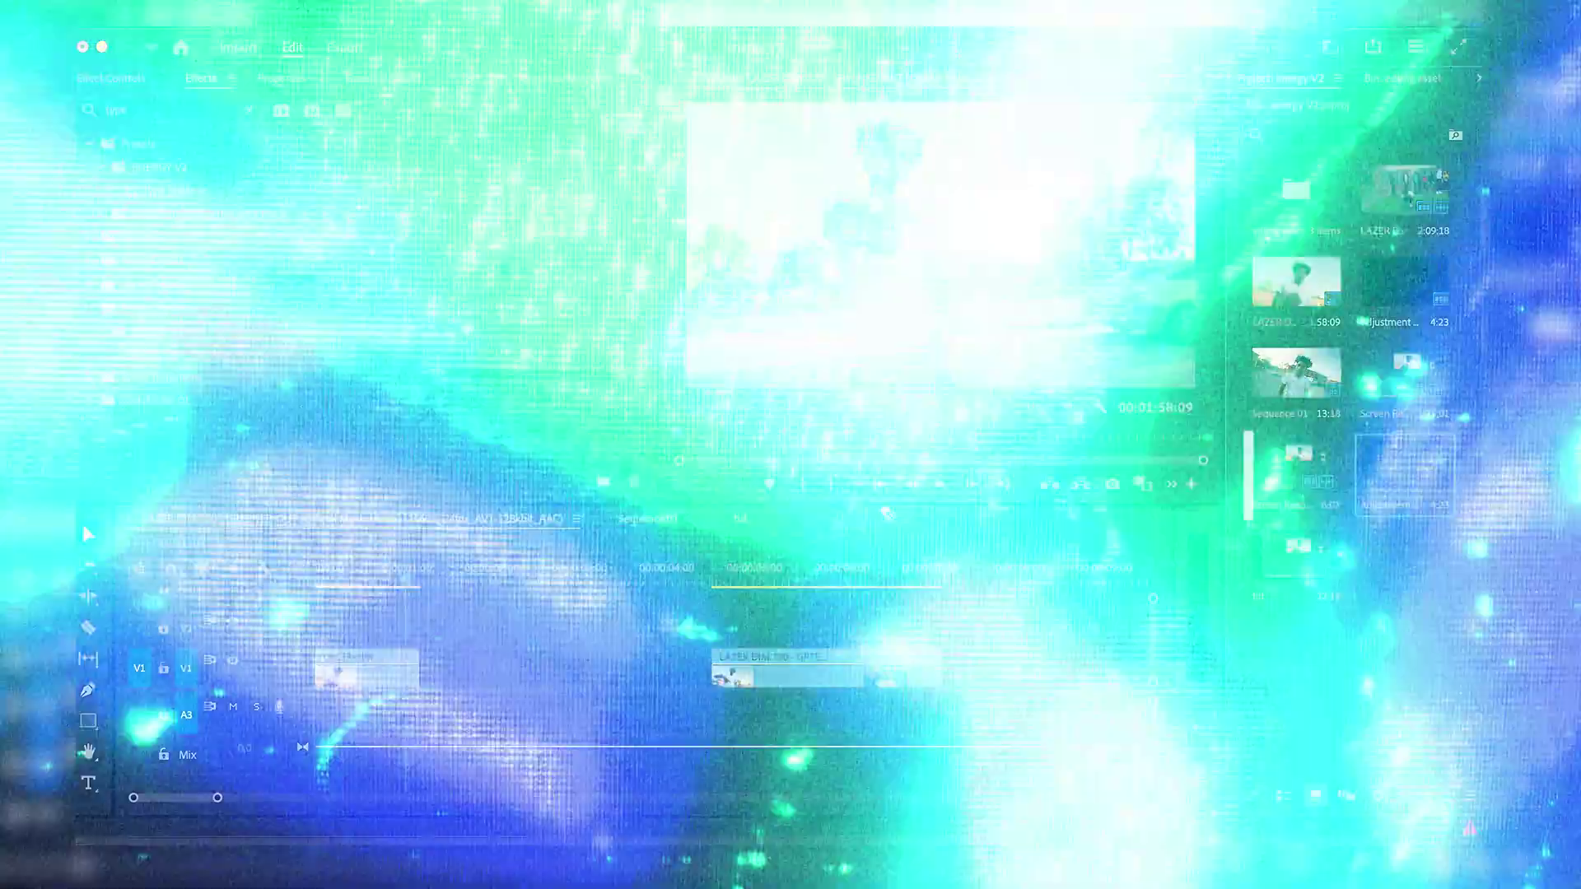
pyautogui.moveTo(888, 514); pyautogui.dragTo(303, 634)
pyautogui.press('c')
pyautogui.click(427, 634)
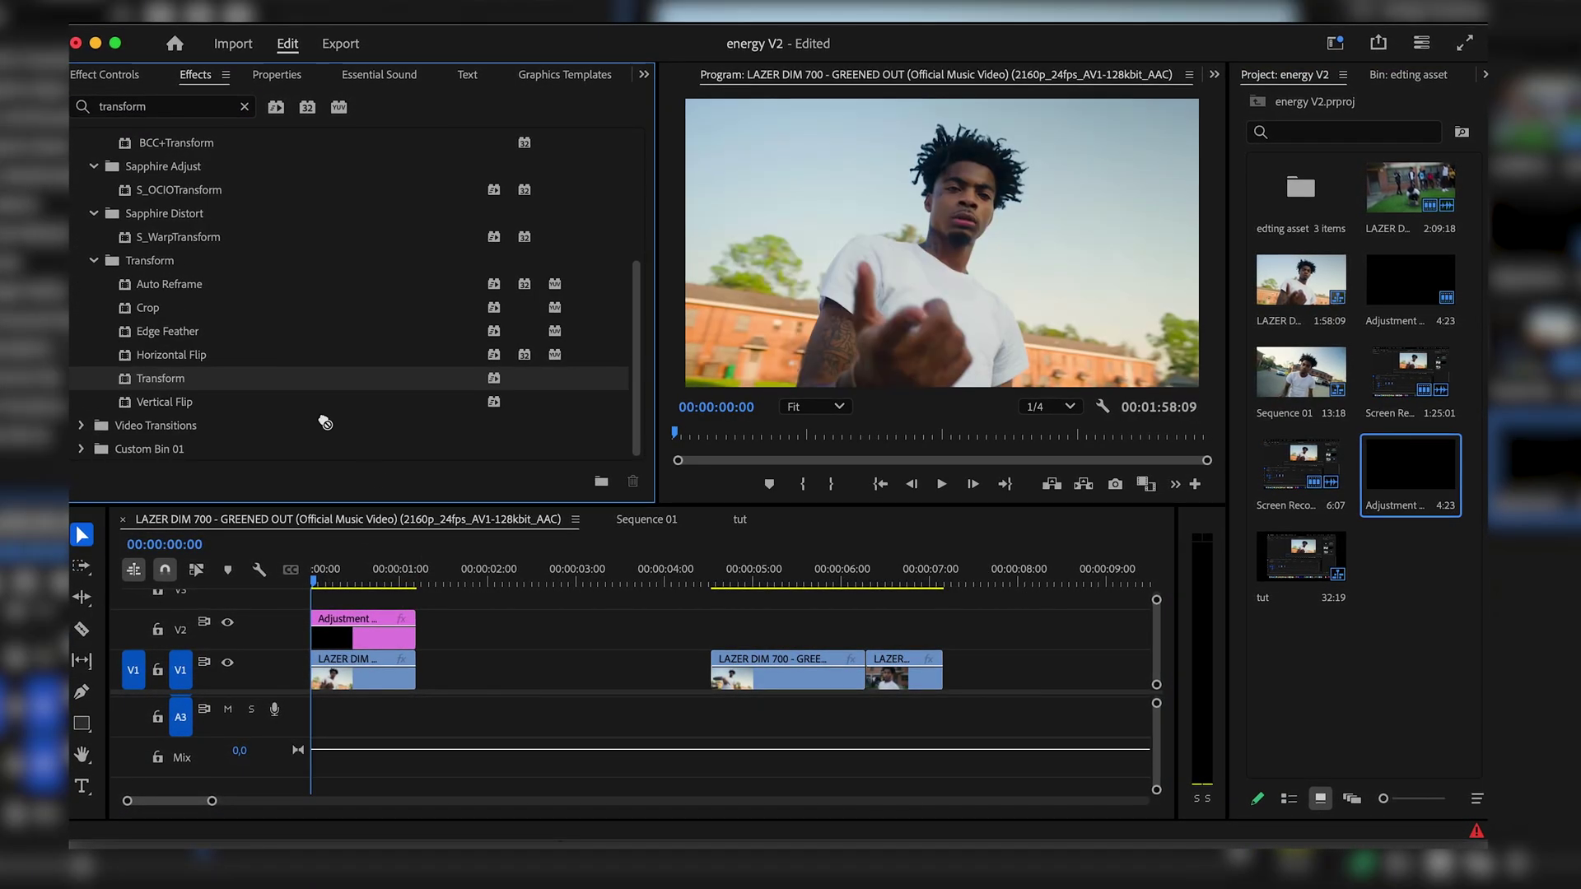
# Apply the Transform and Brightness & Contrast effects to the adjustment layer on V2.
pyautogui.moveTo(325, 422); pyautogui.dragTo(344, 635)
pyautogui.click(241, 106)
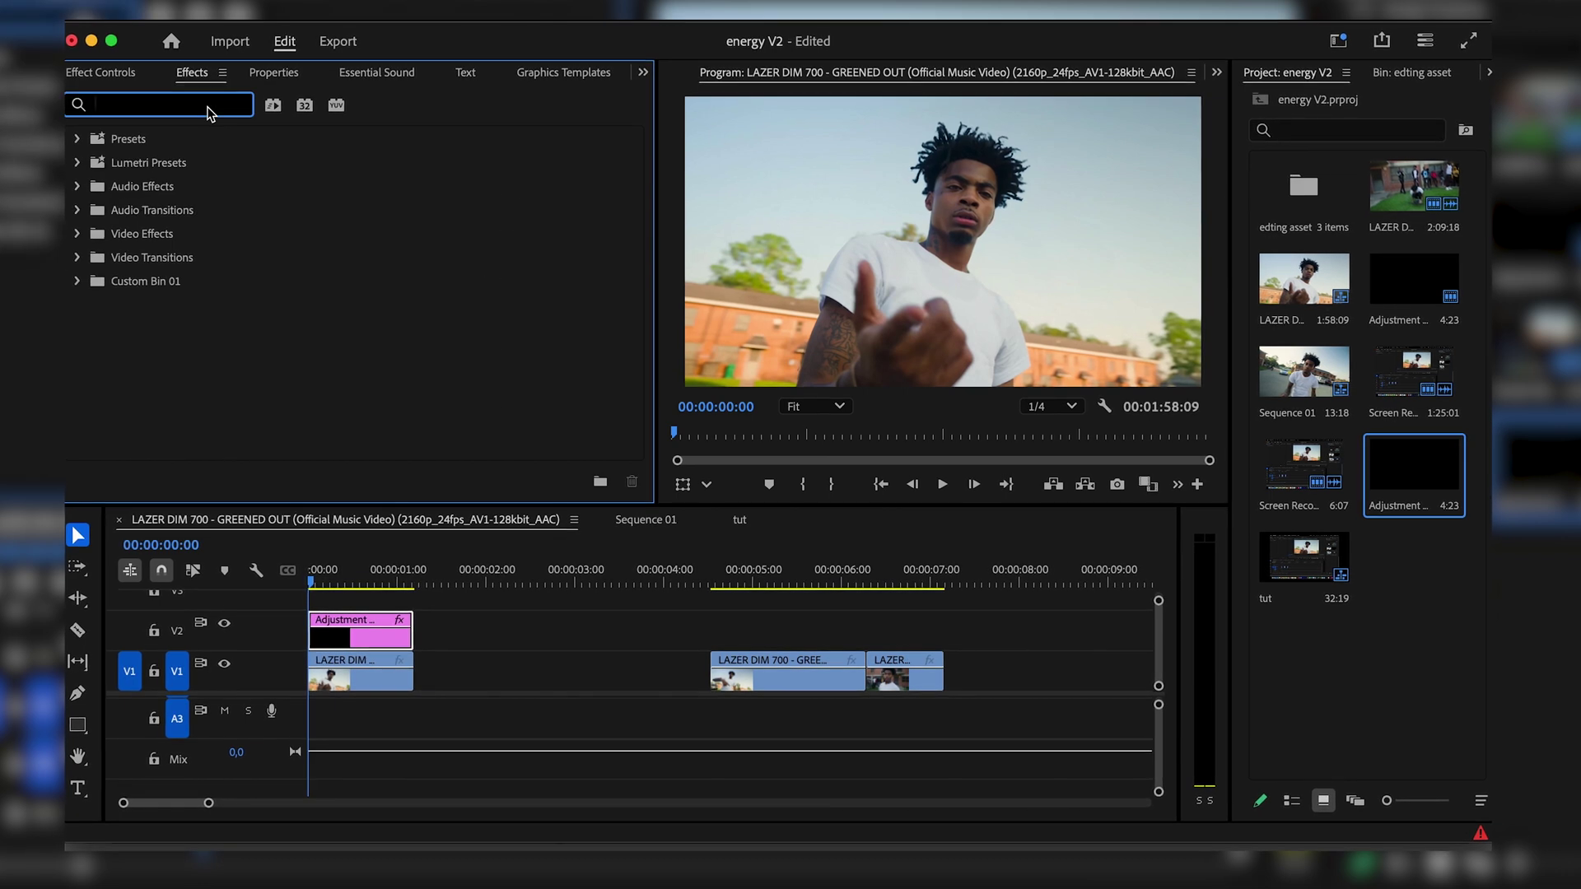
pyautogui.write('brightness')
pyautogui.click(117, 72)
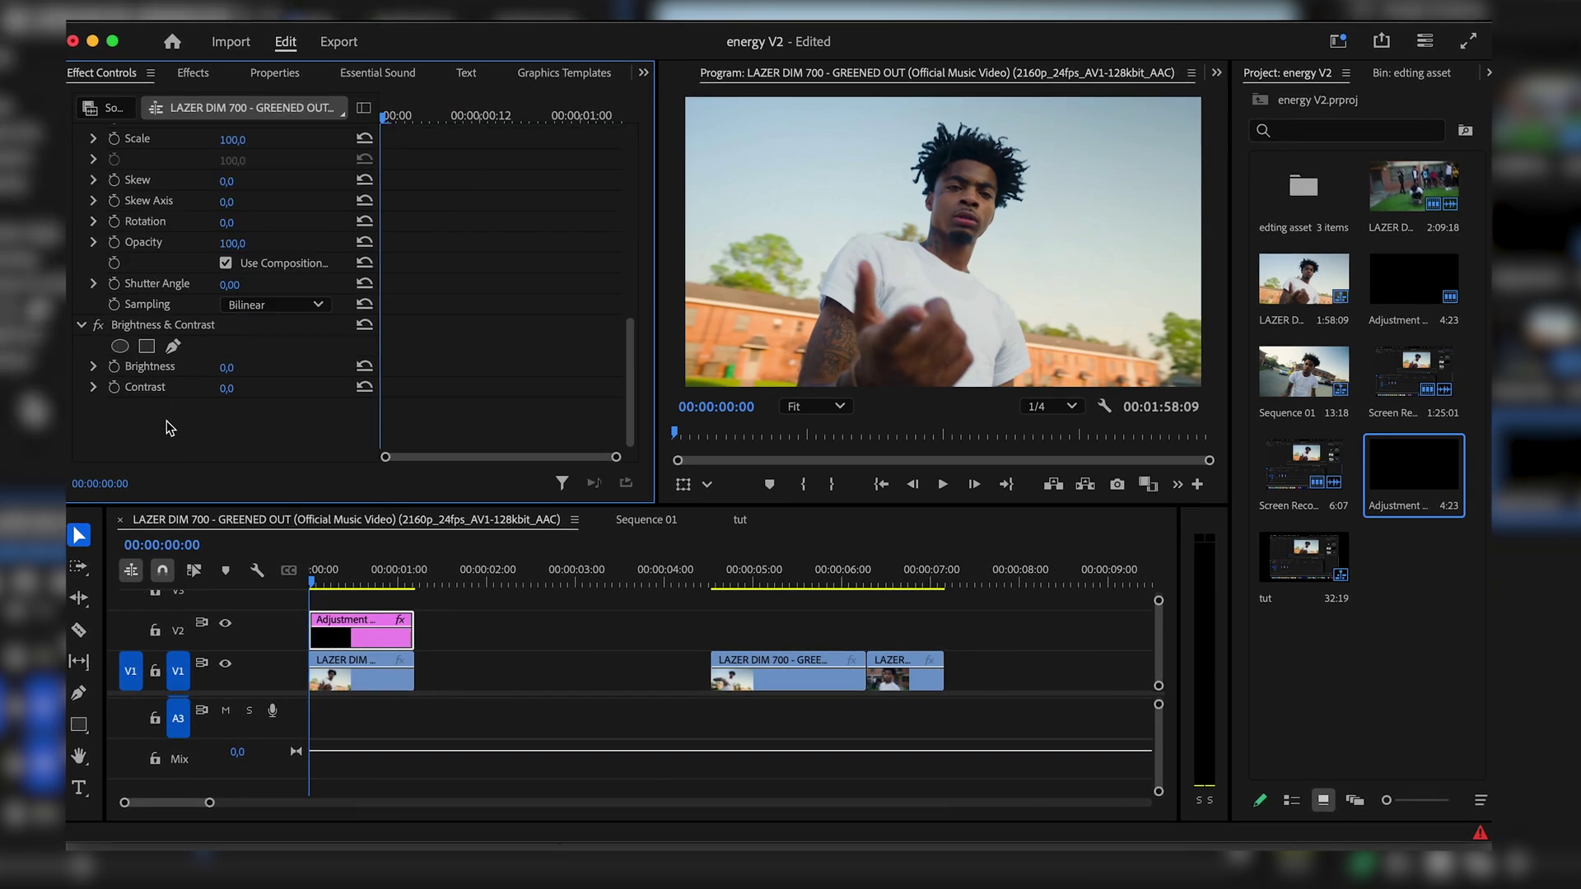
# In the Transform effect, disable the composition's shutter angle and set Shutter Angle to 180.
pyautogui.scroll(3, 209, 263)
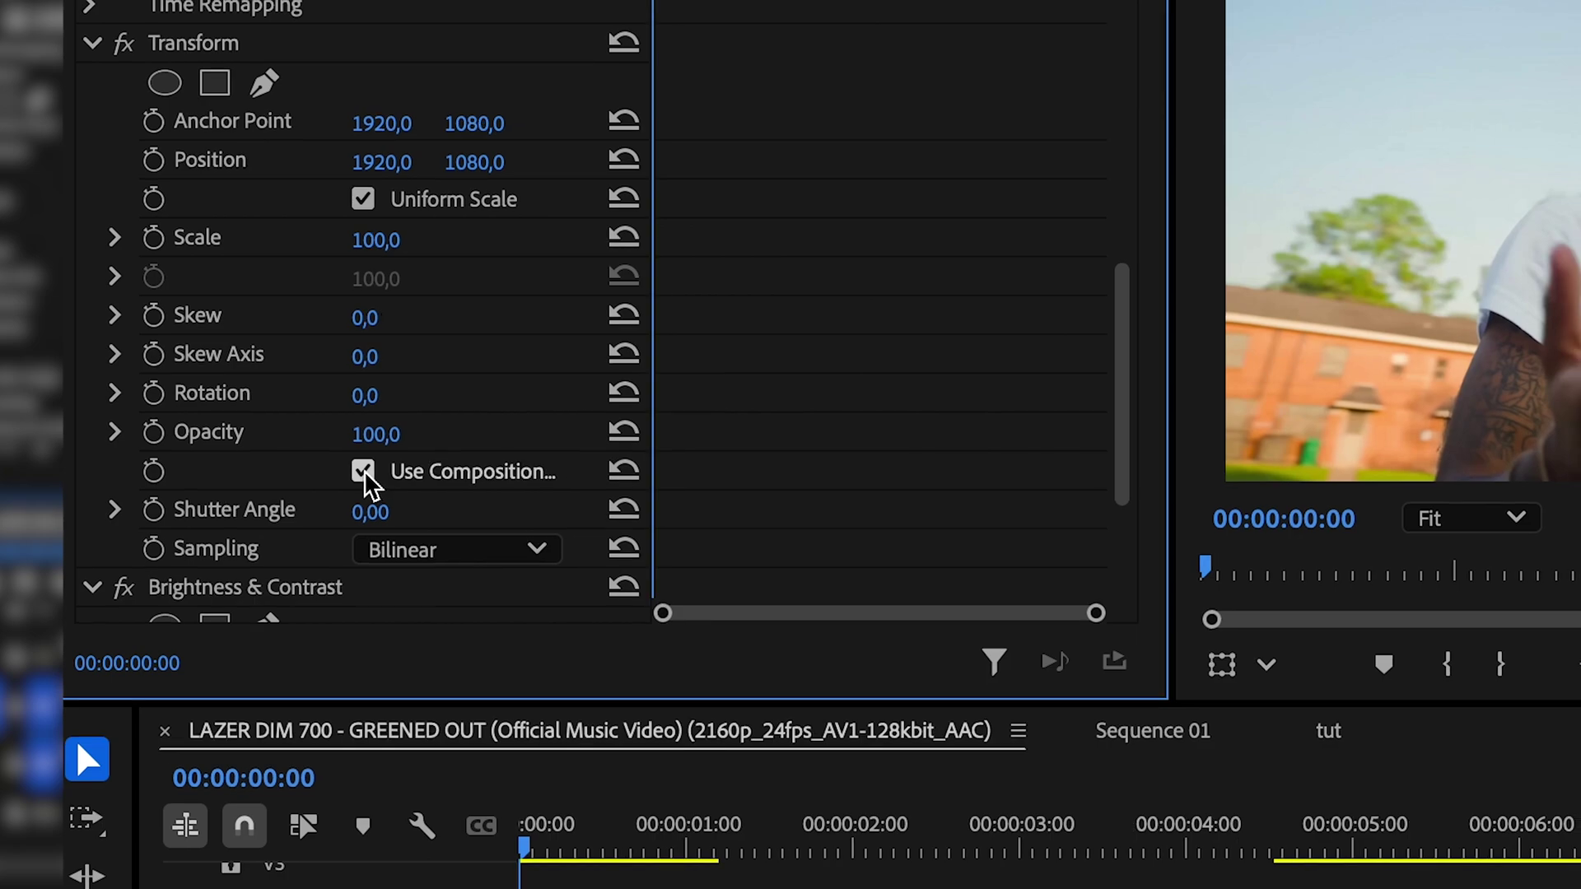
pyautogui.click(364, 471)
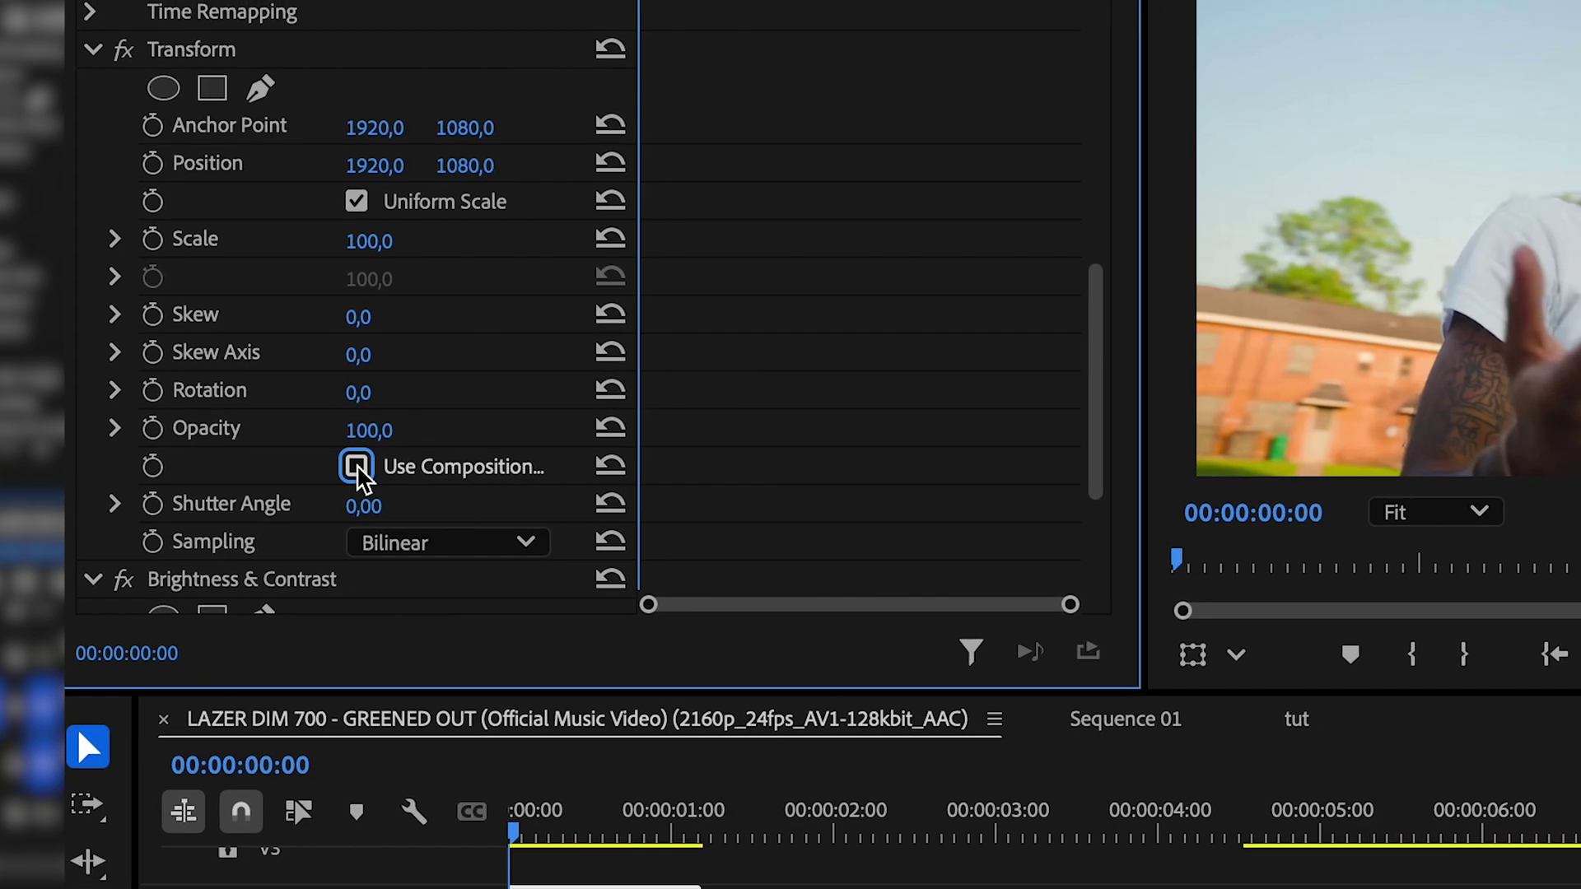
pyautogui.click(381, 510)
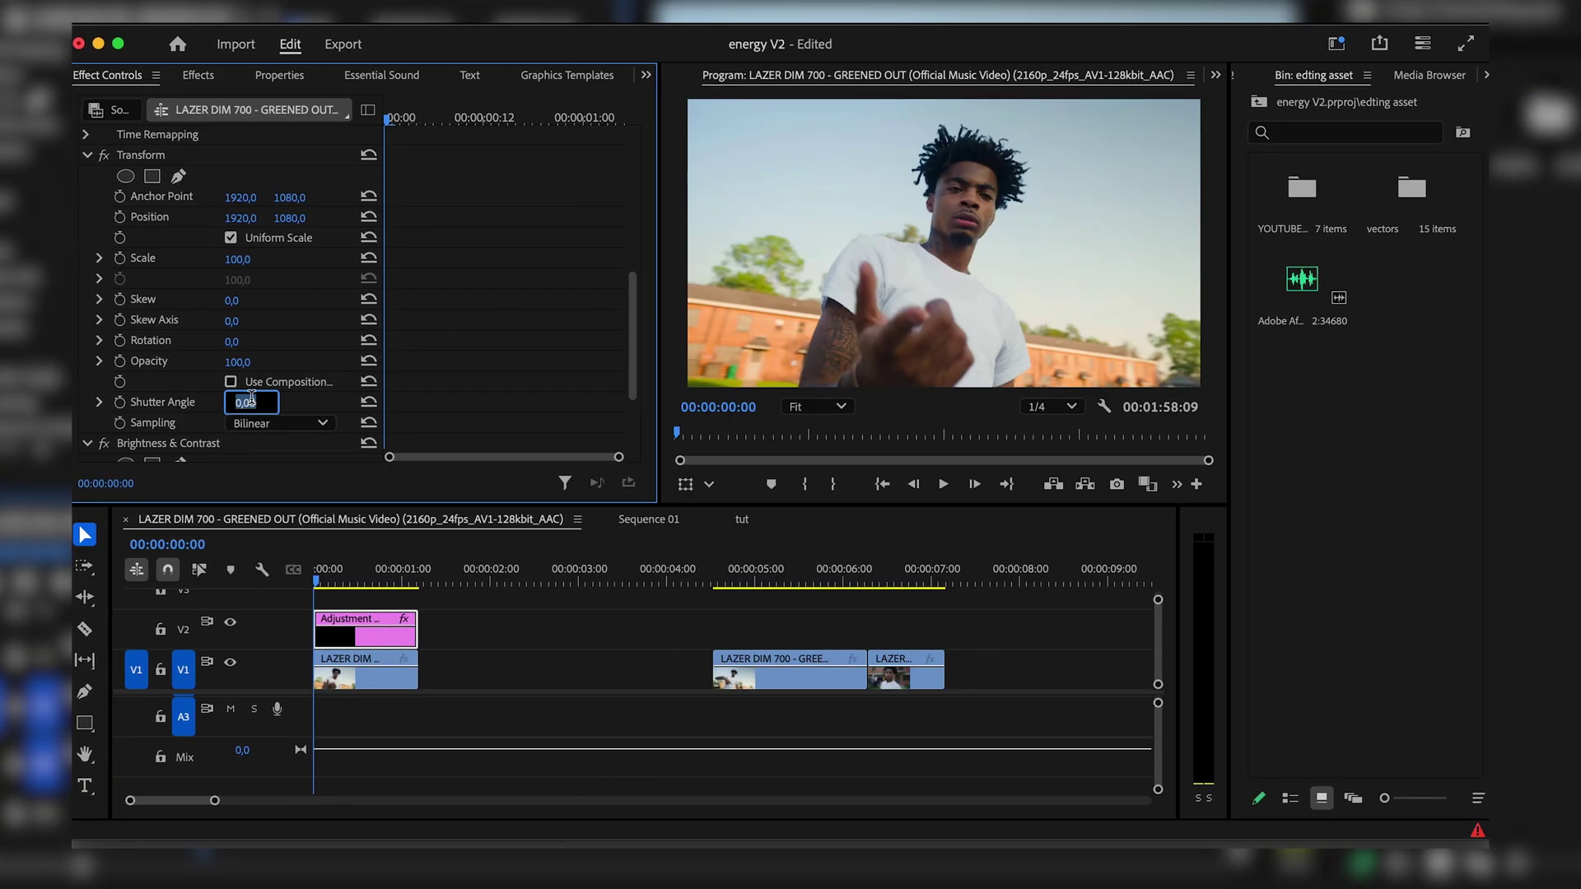
pyautogui.write('180')
pyautogui.press('Return')
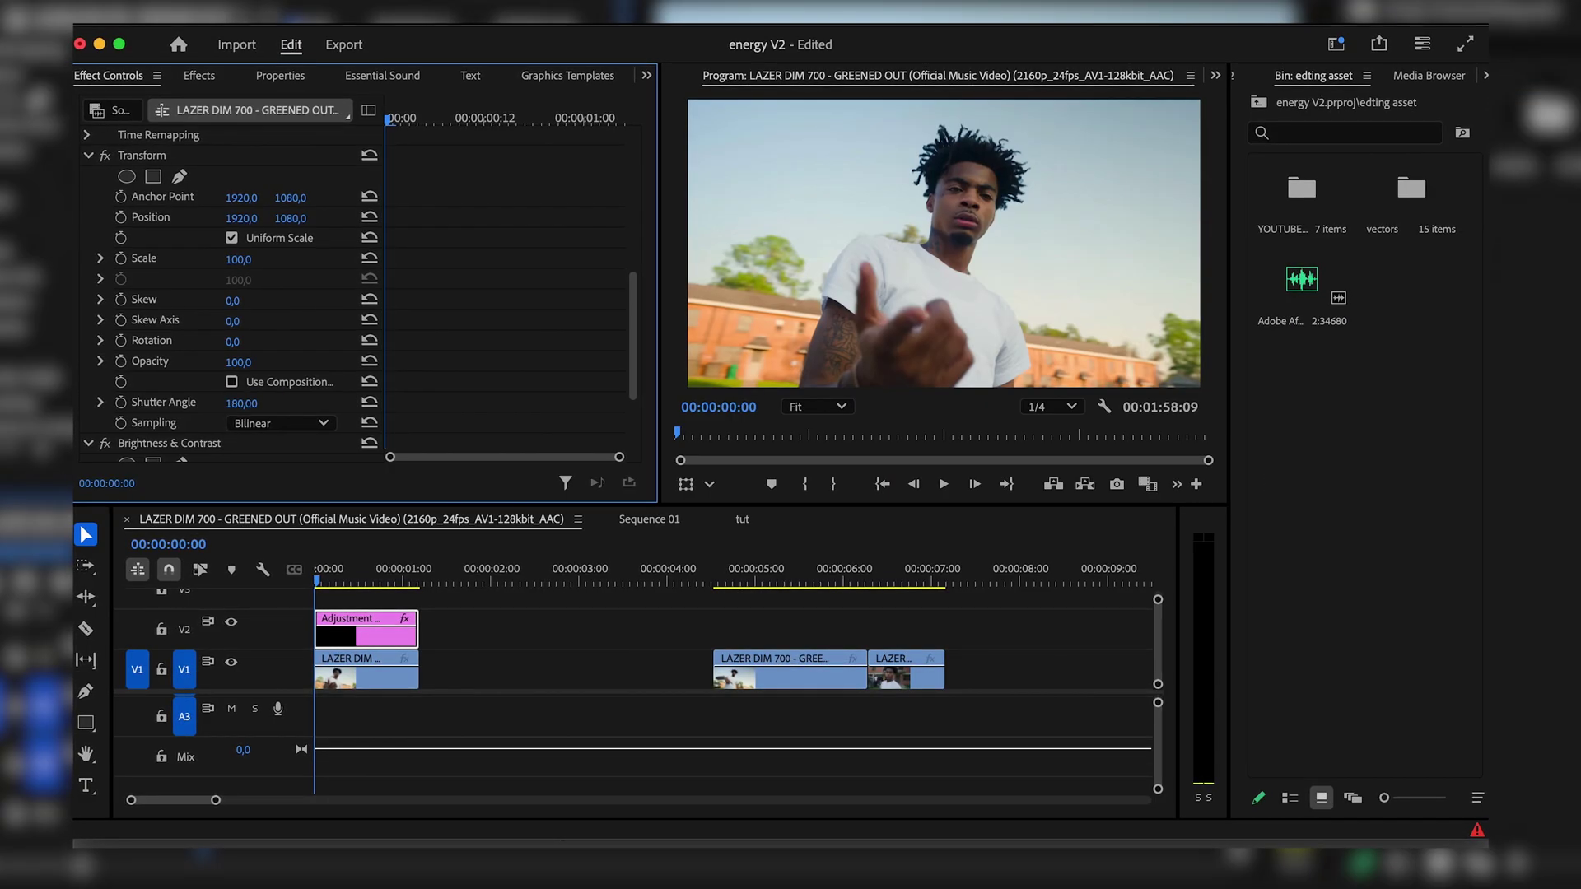
# Start Transform Position and Scale keyframes on the first frame, and add a larger Scale keyframe at the adjustment layer's end.
pyautogui.click(121, 258)
pyautogui.click(124, 218)
pyautogui.press('space')
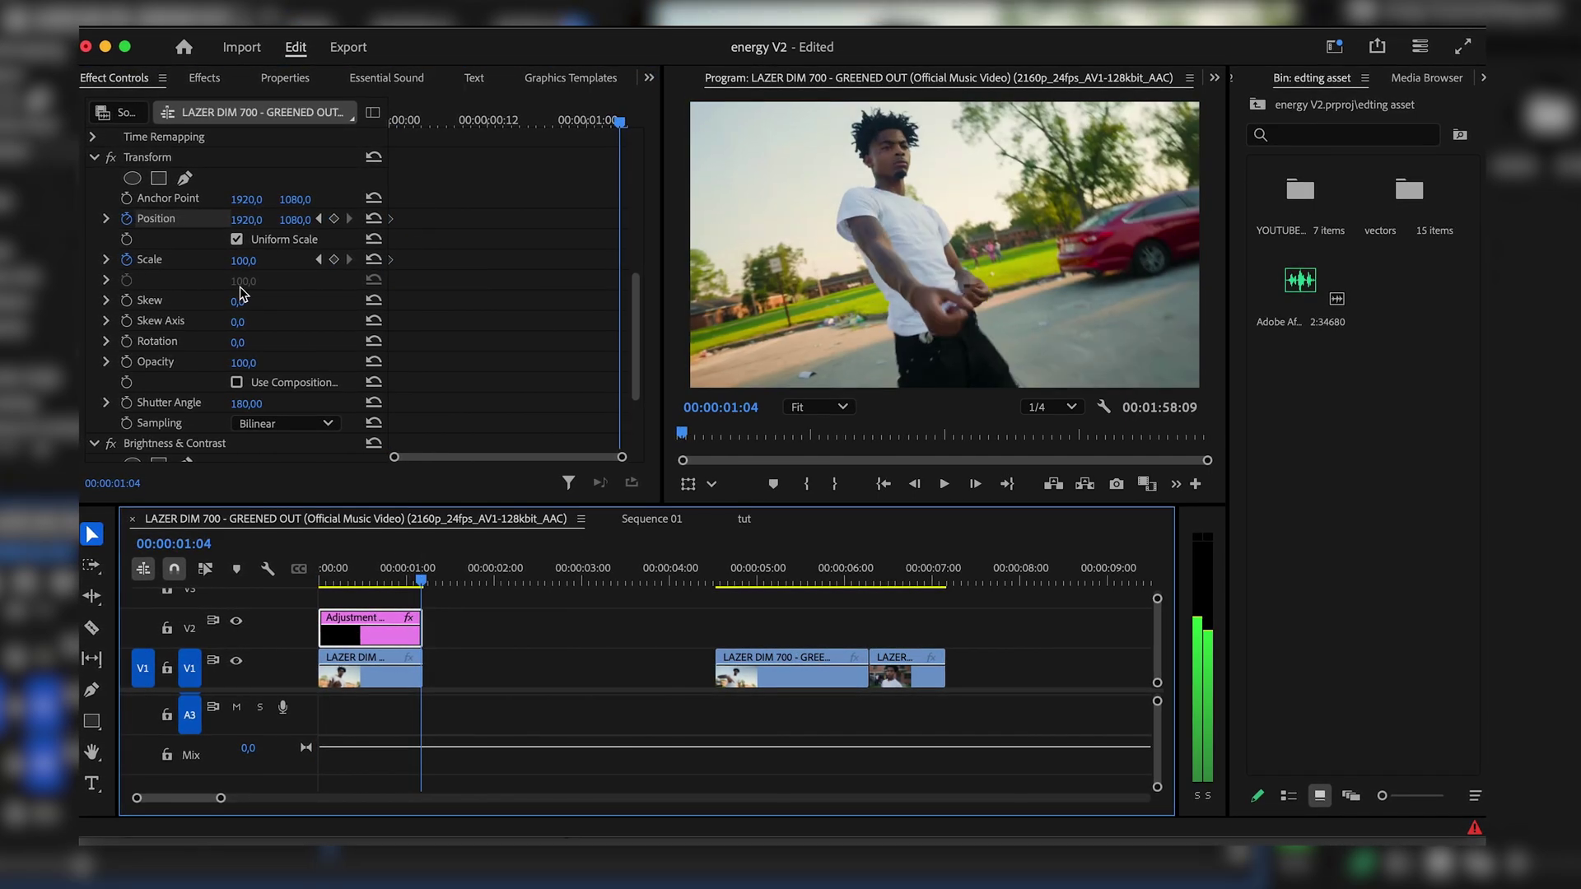
pyautogui.click(243, 261)
pyautogui.write('1920')
# Add a Transform Position keyframe of 1862, 996 at 00:00:00:01.
pyautogui.moveTo(422, 580); pyautogui.dragTo(190, 567)
pyautogui.click(170, 199)
pyautogui.press('Right')
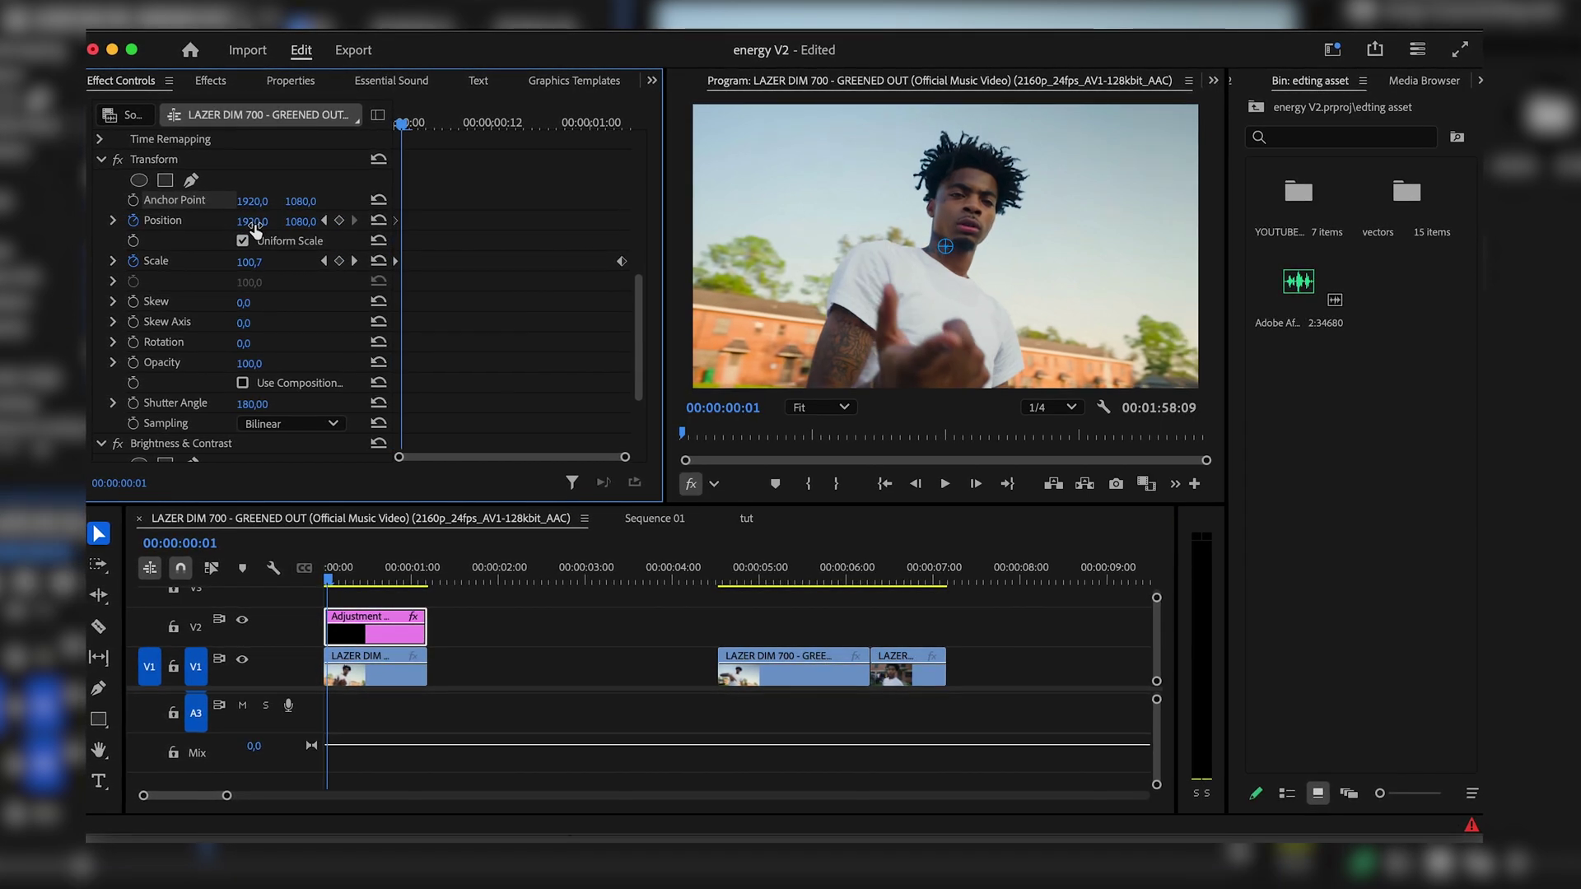
pyautogui.moveTo(252, 223); pyautogui.dragTo(204, 223)
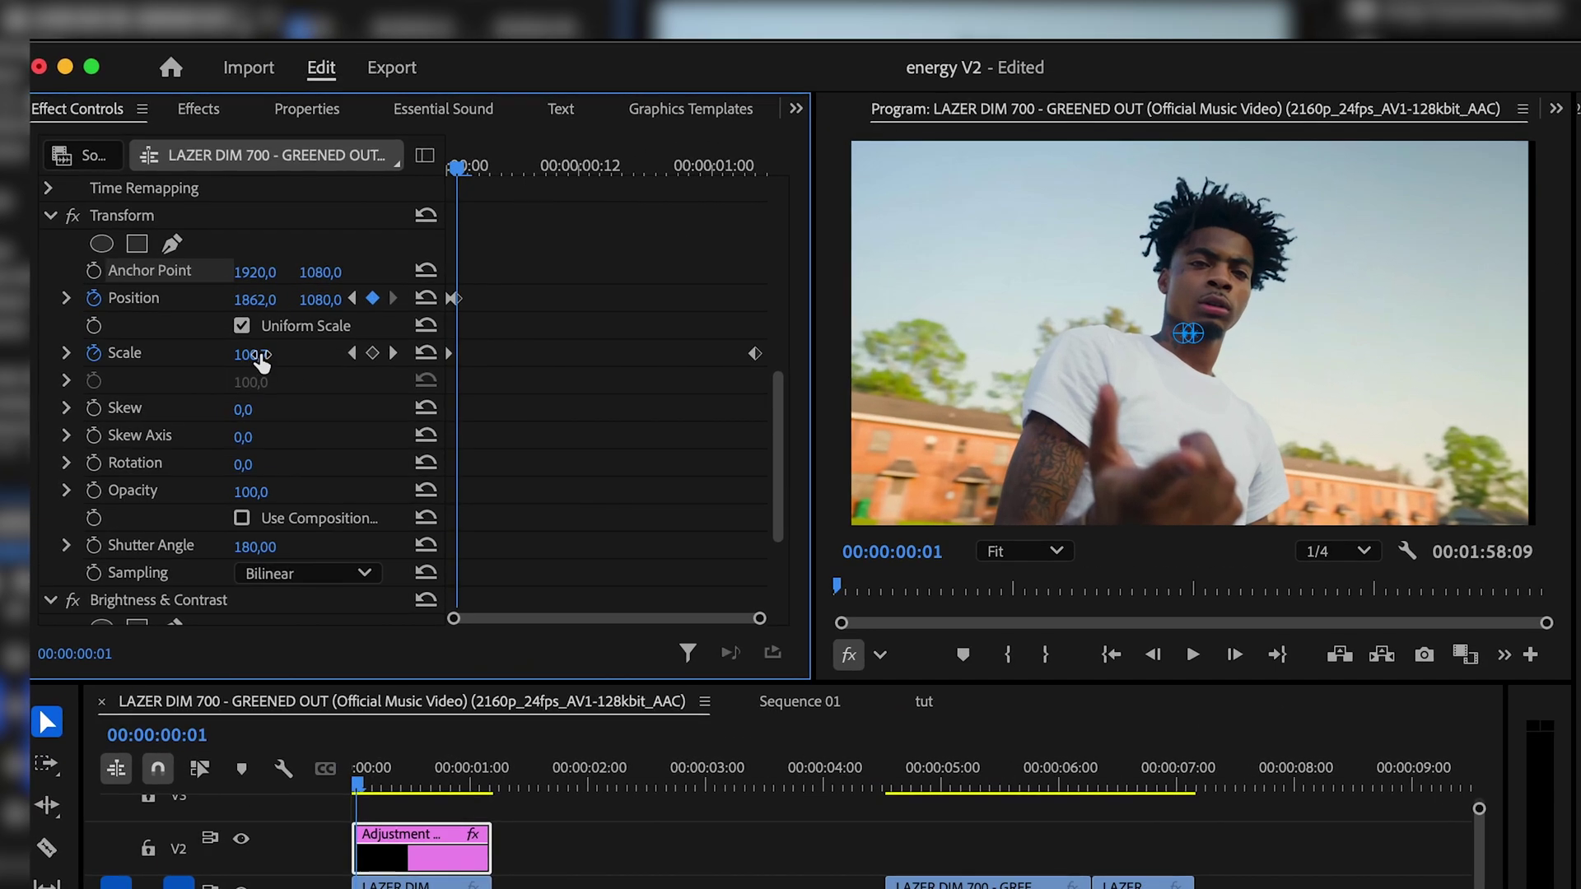
pyautogui.moveTo(330, 302); pyautogui.dragTo(261, 302)
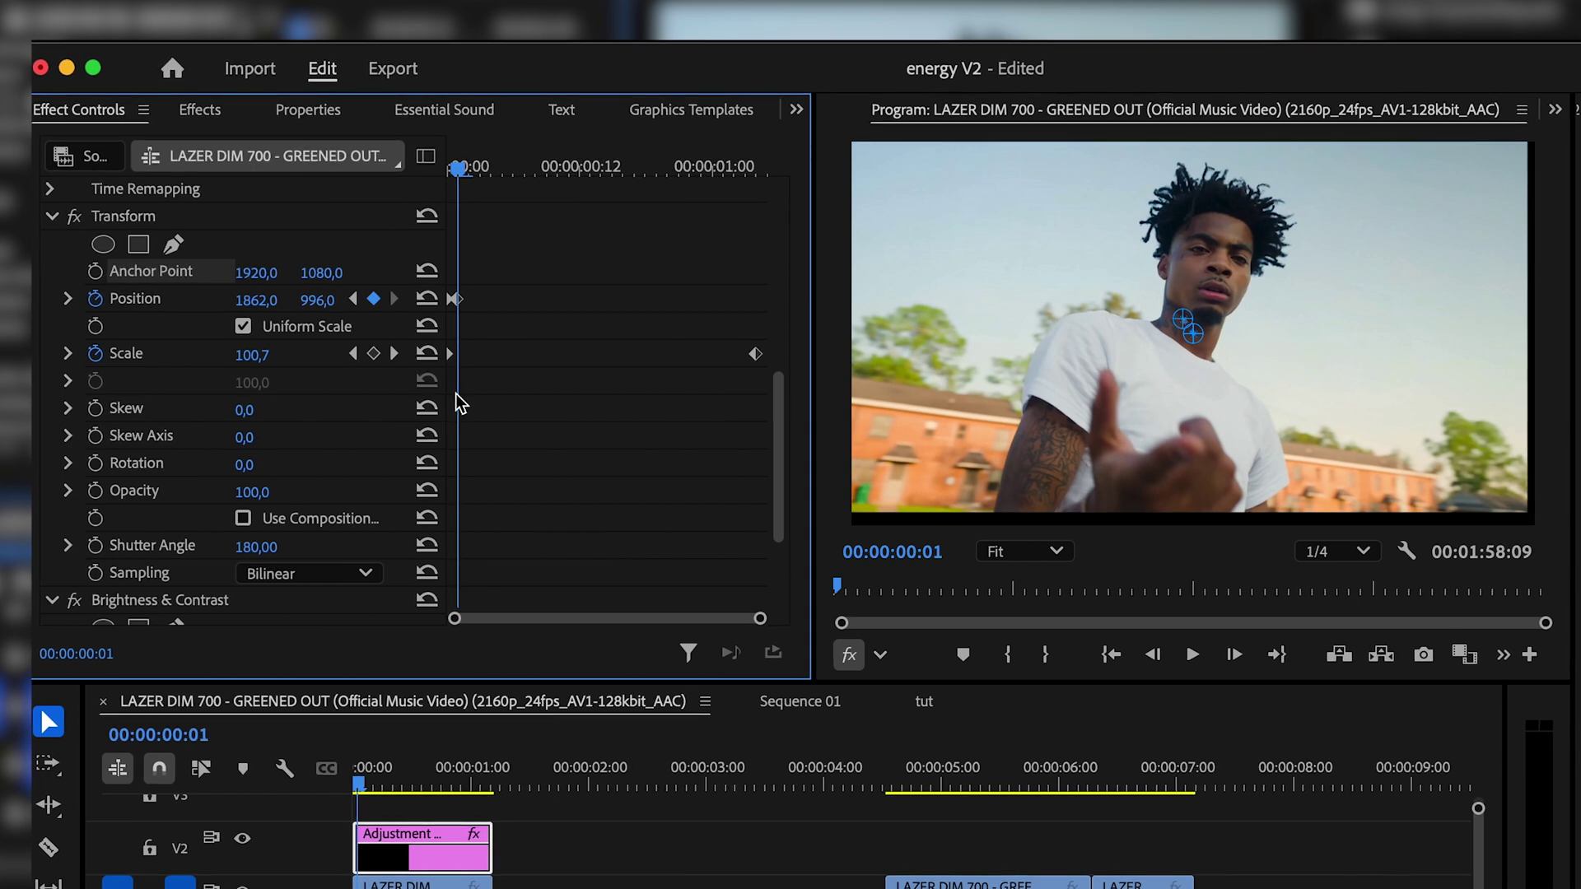
# Add a Transform Position keyframe of 1930, 989 at 00:00:00:02.
pyautogui.press('Right')
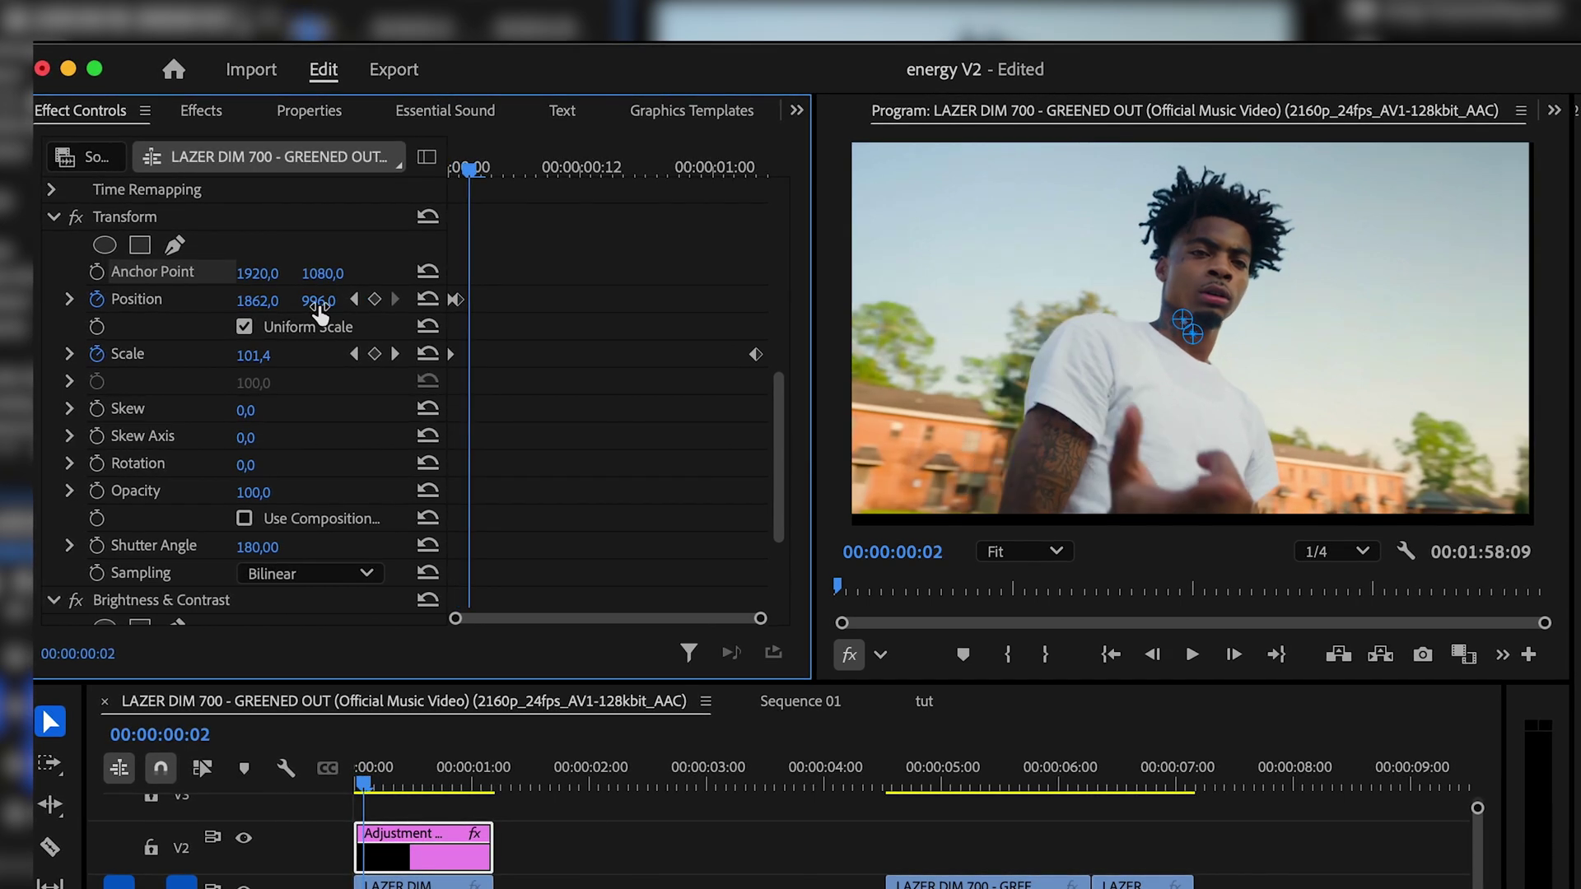
pyautogui.moveTo(331, 303); pyautogui.dragTo(327, 303)
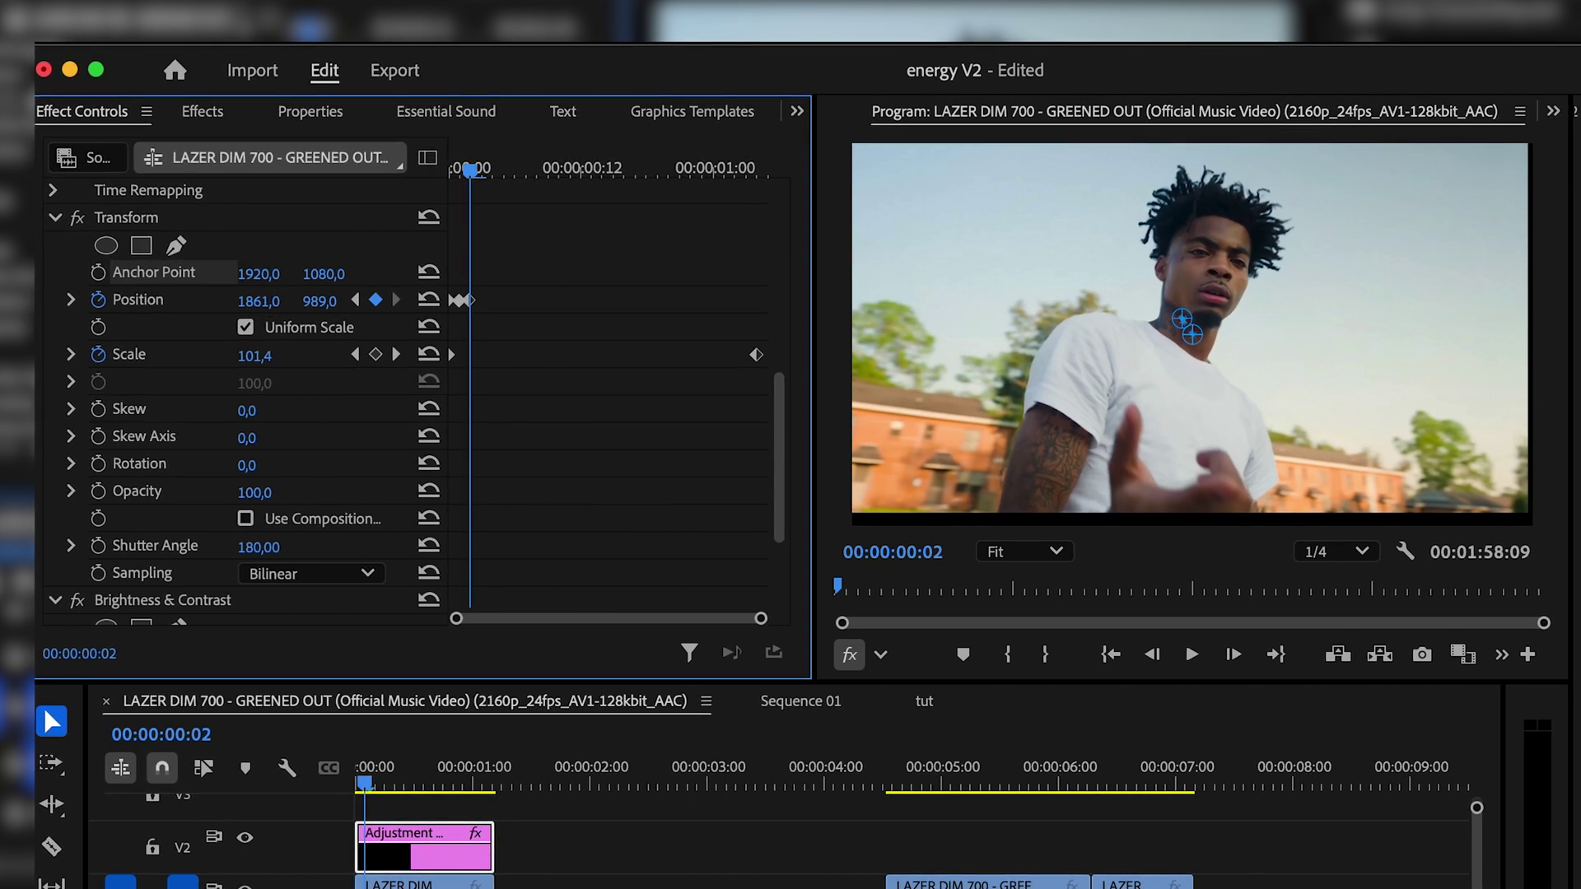
pyautogui.click(268, 301)
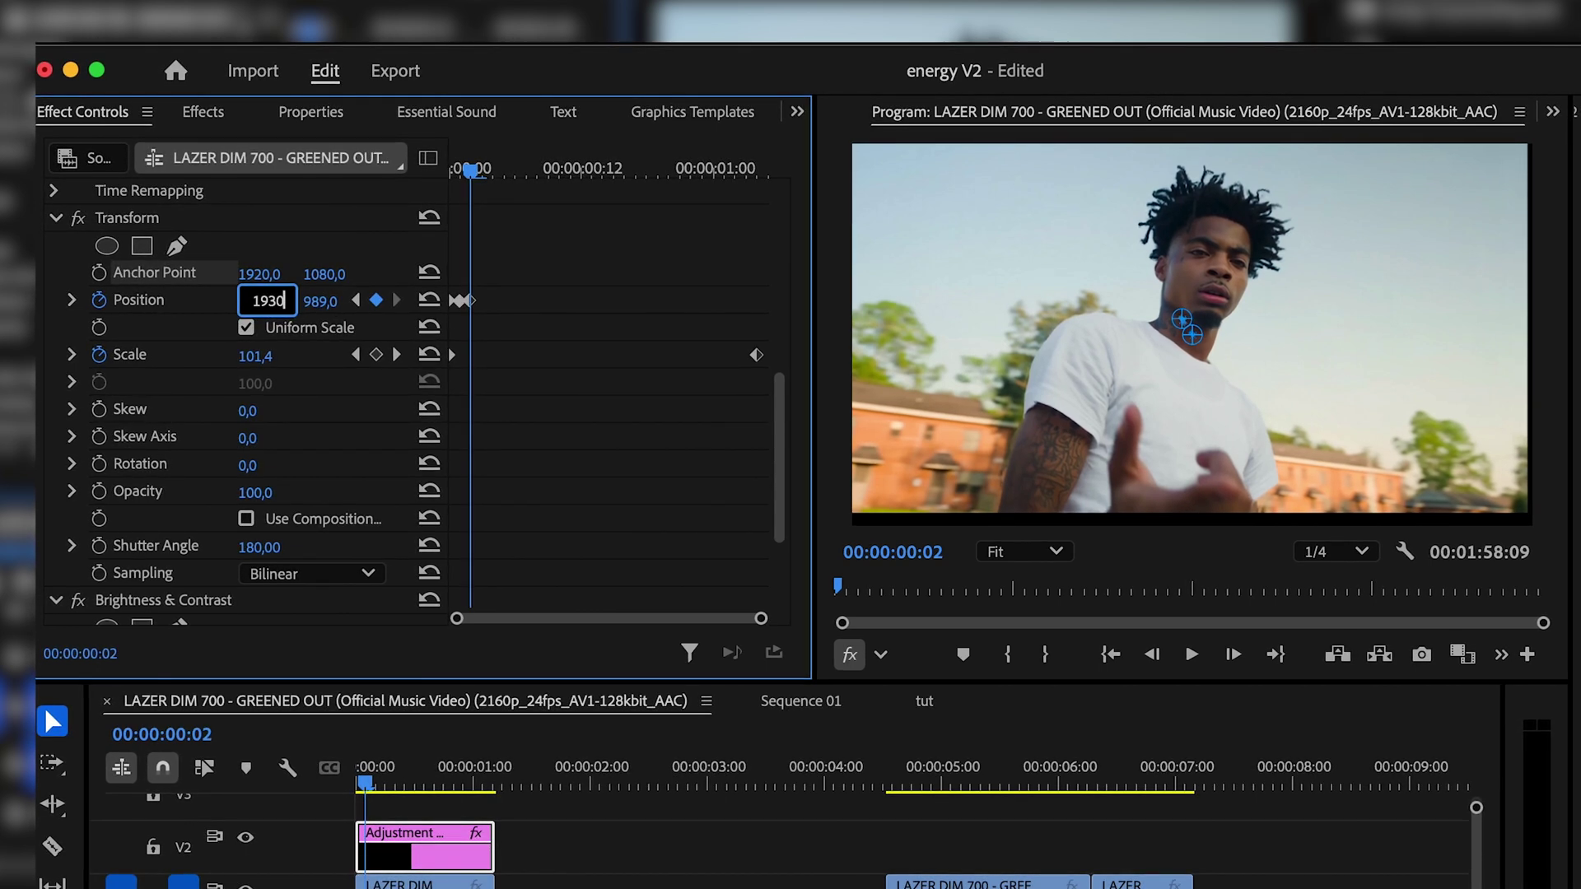
pyautogui.press('Return')
# Add a Transform Position keyframe of 1909, 1020 at 00:00:00:03 and check it against the preceding frames.
pyautogui.press('Right')
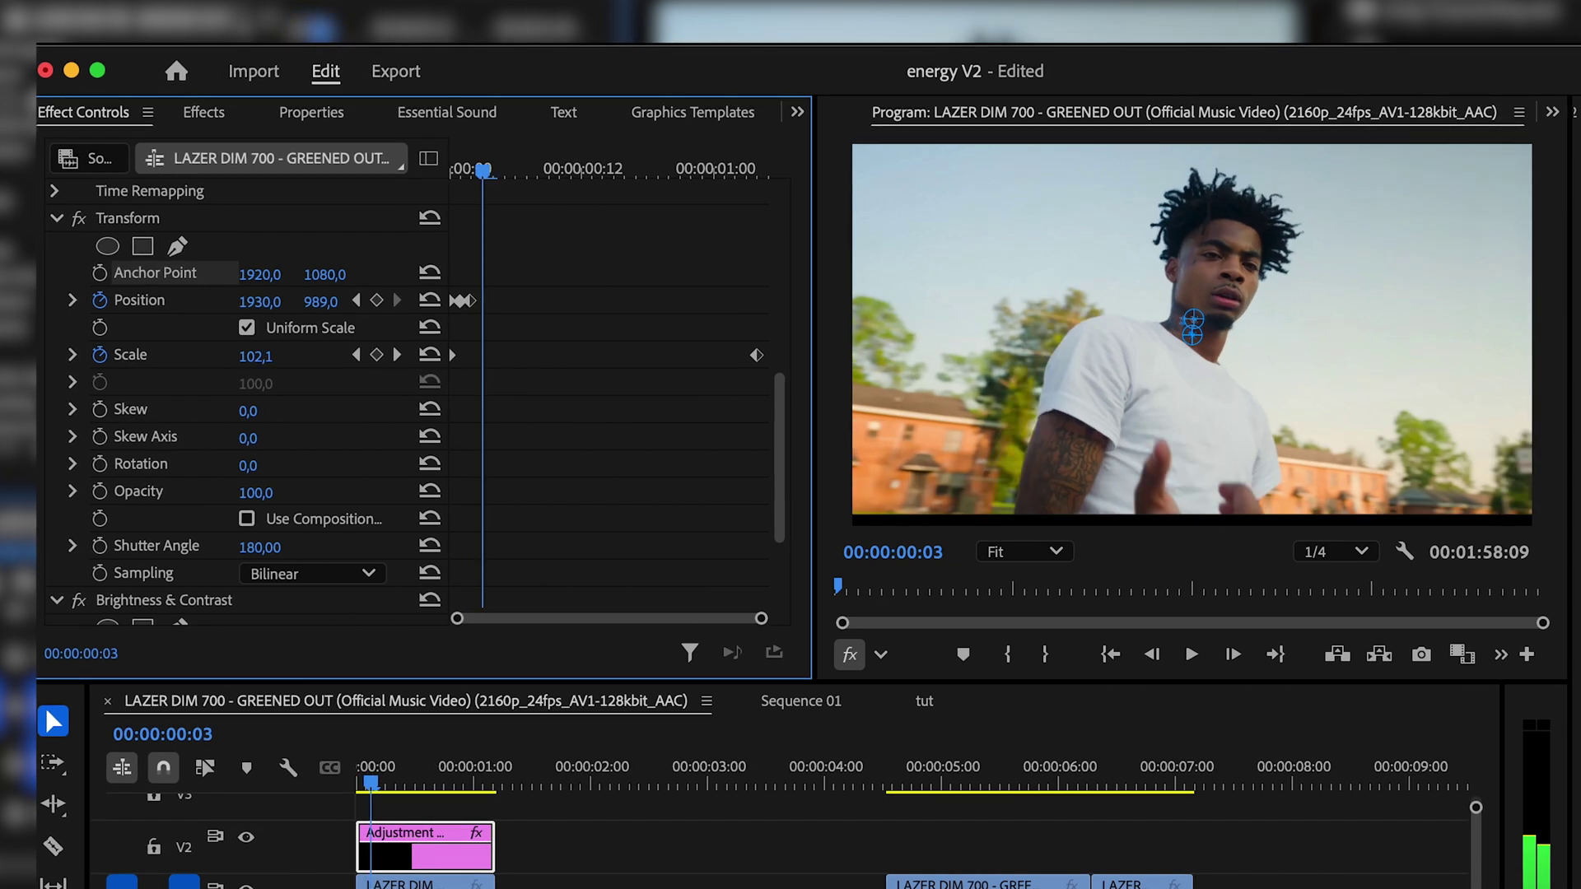
pyautogui.click(320, 302)
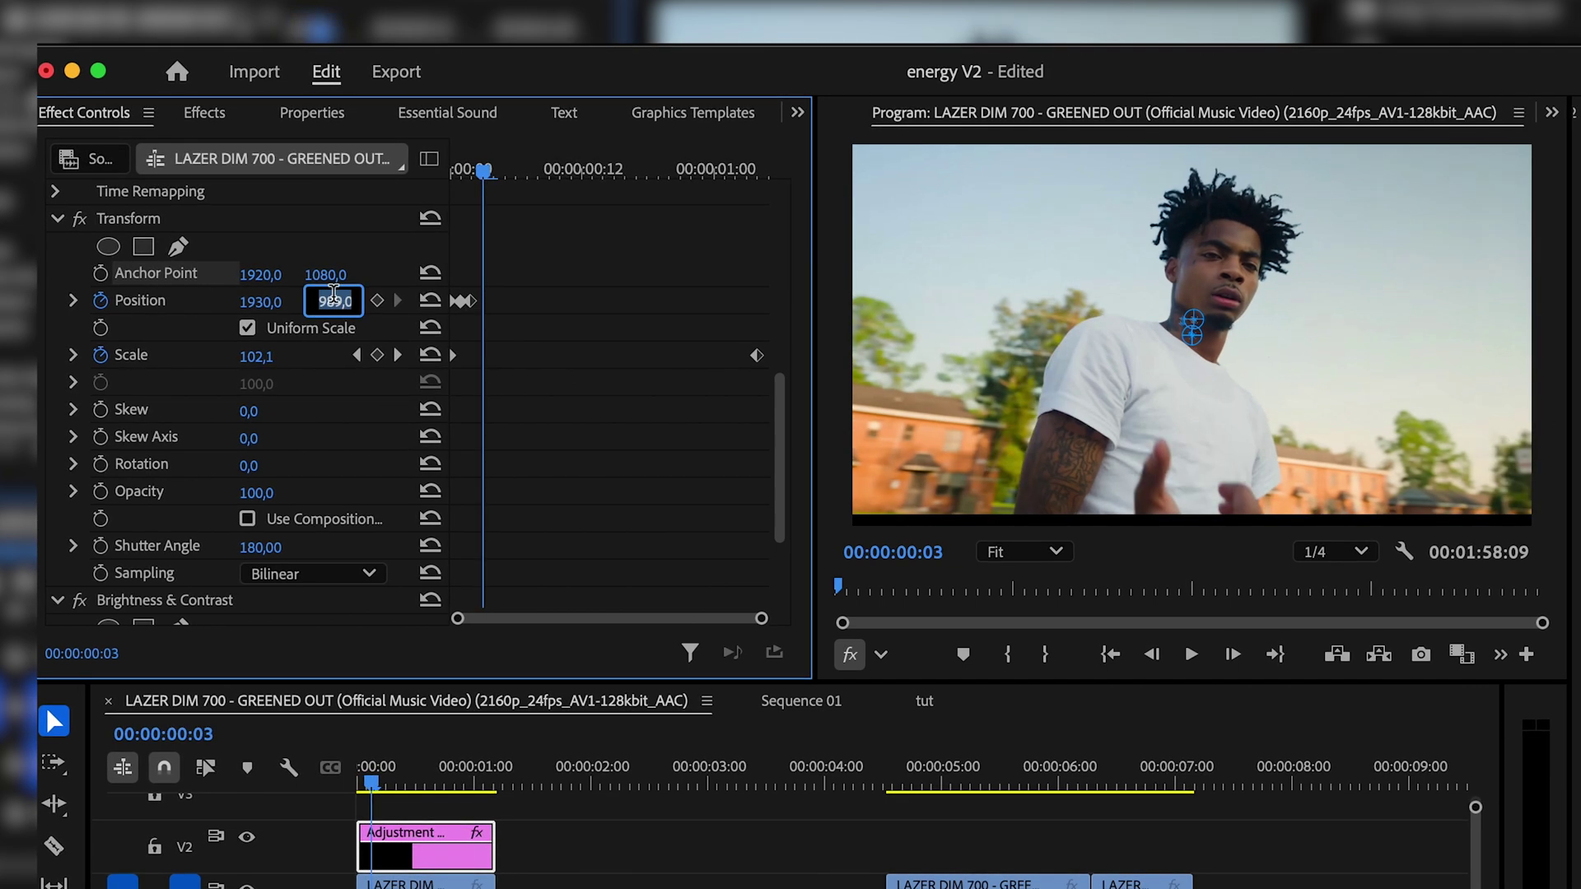
pyautogui.write('1020')
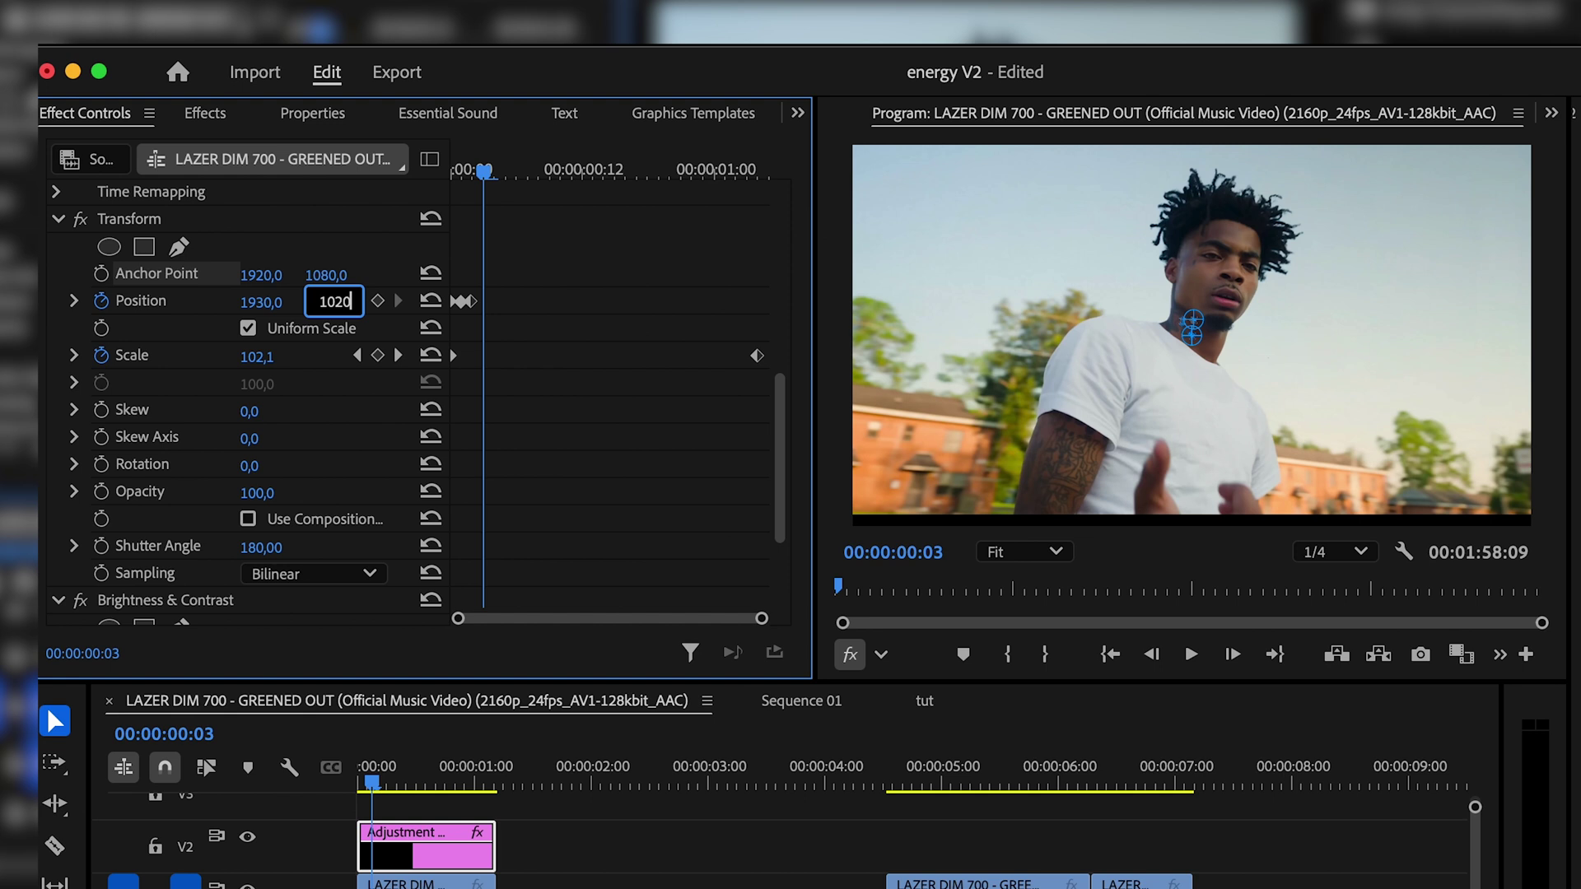
pyautogui.press('Return')
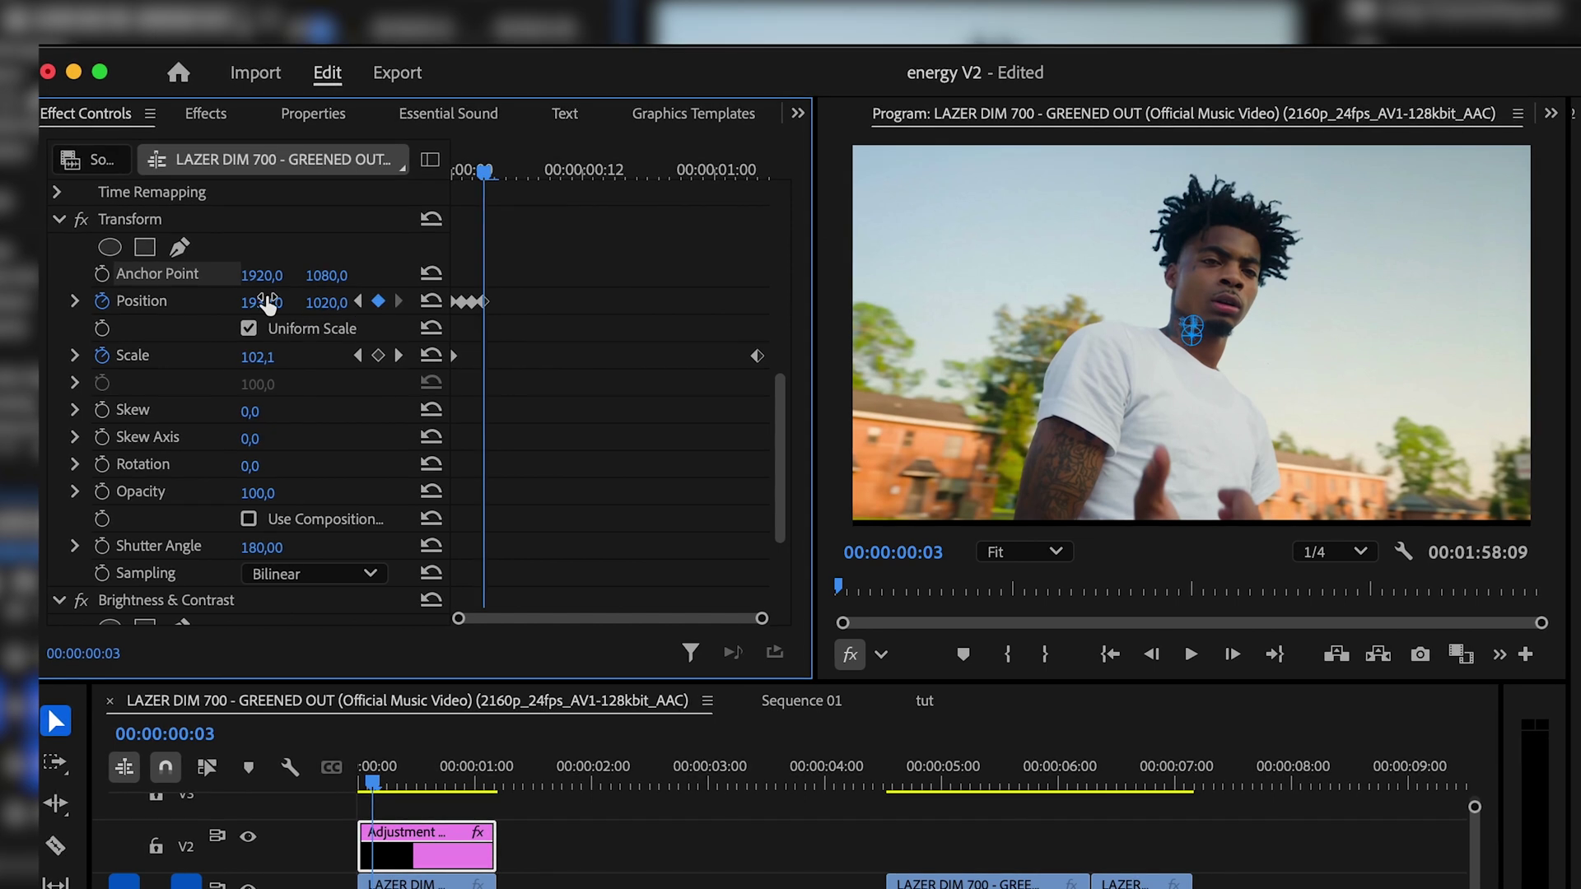
pyautogui.click(268, 302)
pyautogui.write('1909')
pyautogui.press('Return')
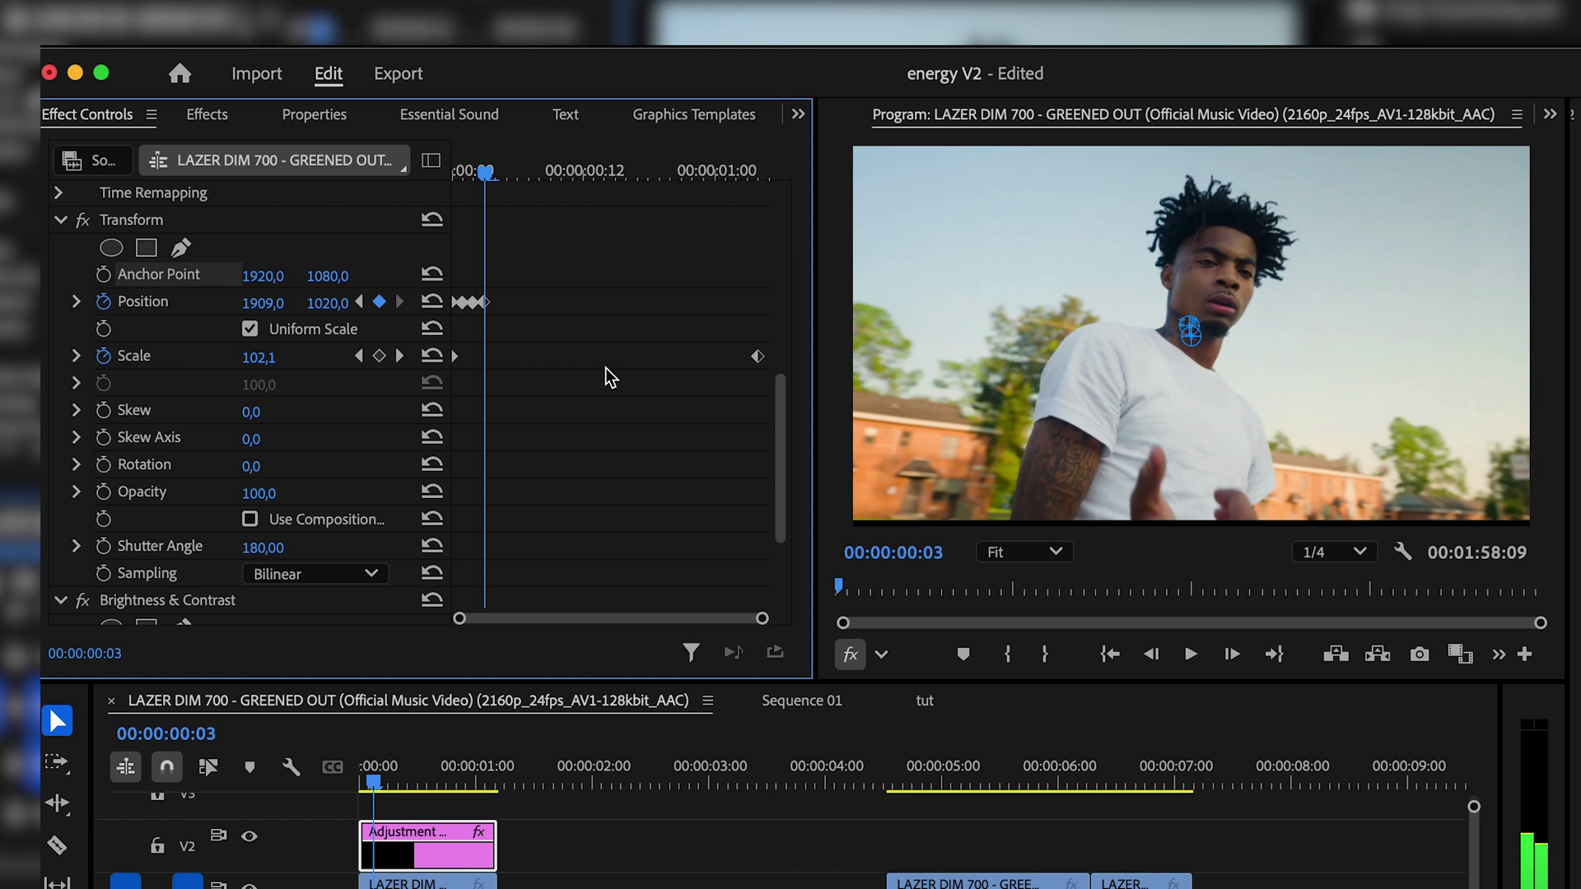
pyautogui.press('Left')
pyautogui.press('Left')
pyautogui.press('Right')
pyautogui.press('Right')
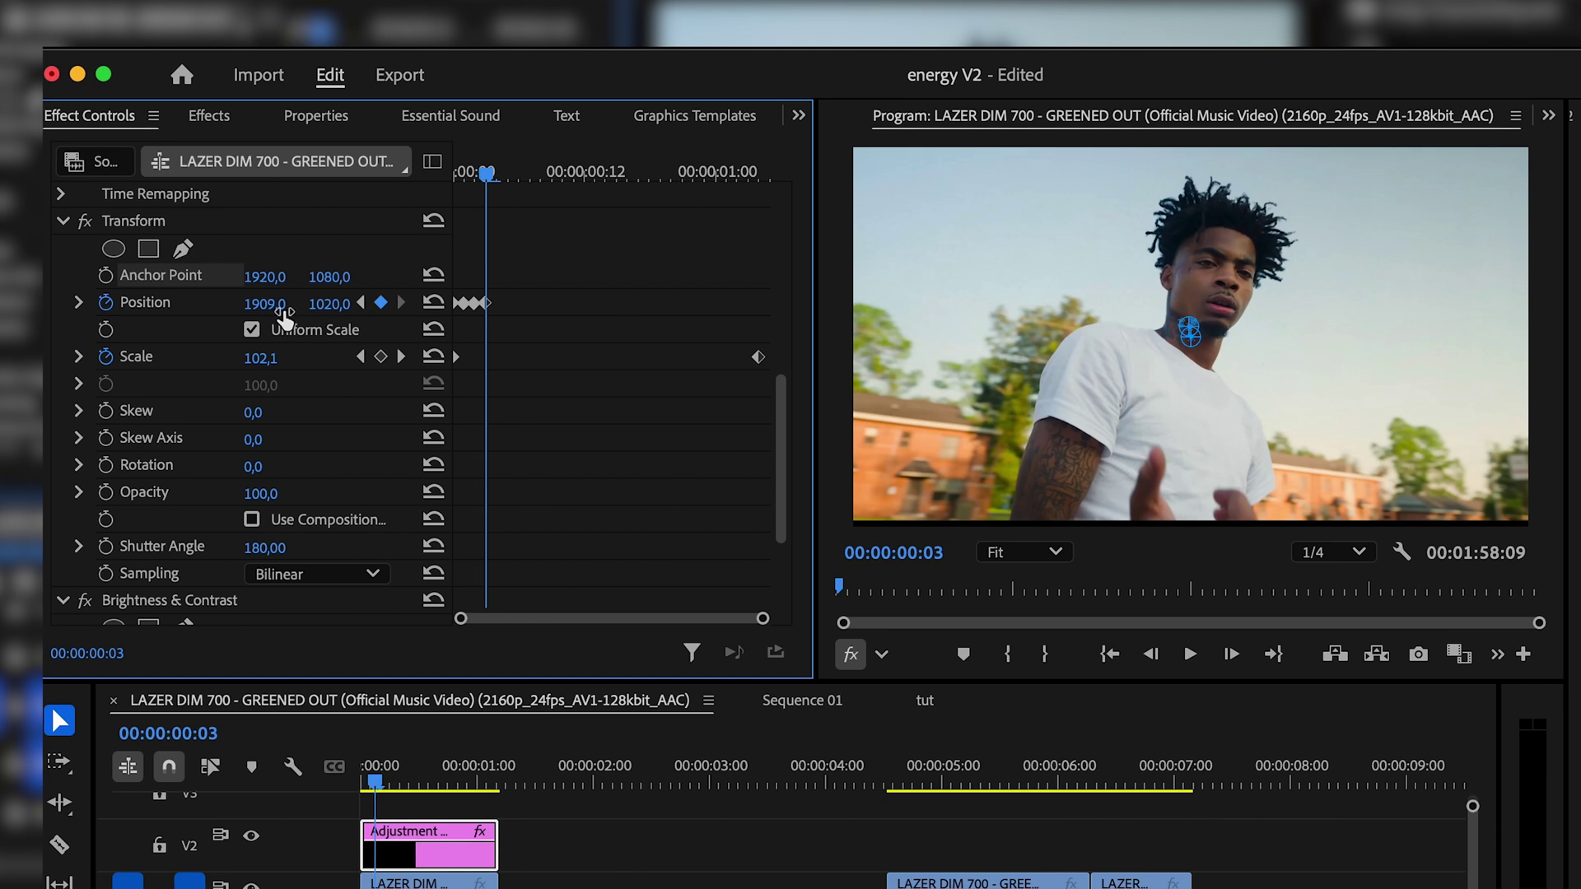
# Add a Transform Position keyframe of 1850, 1013 at 00:00:00:04.
pyautogui.press('Right')
pyautogui.click(274, 298)
pyautogui.write('185')
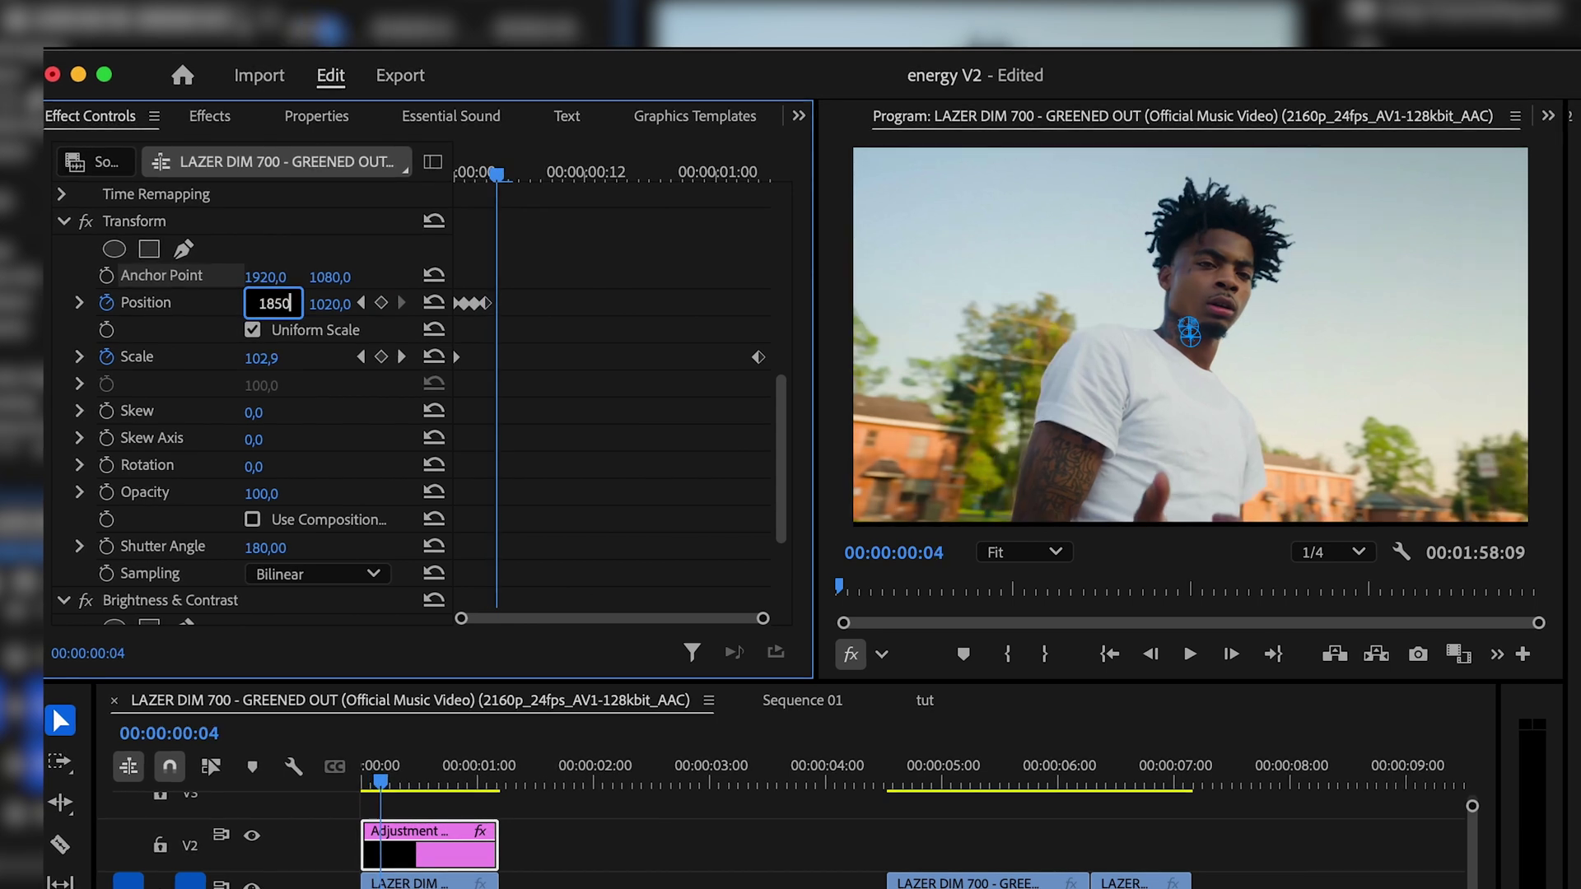
pyautogui.write('0')
pyautogui.press('Return')
pyautogui.click(338, 305)
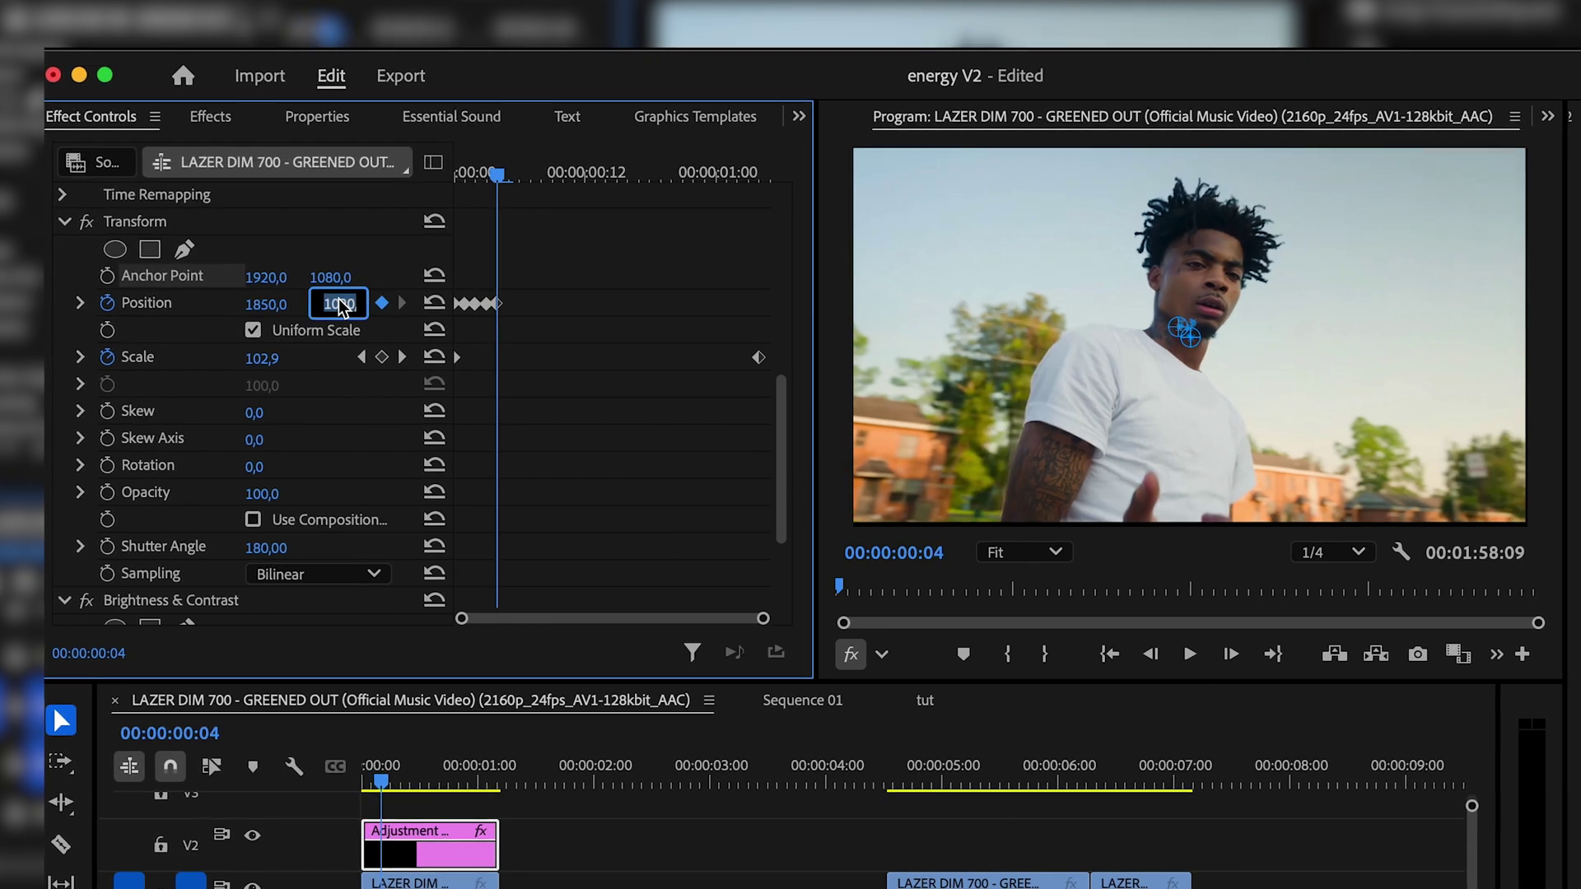
pyautogui.write('1013')
pyautogui.press('Return')
# Add a Transform Position keyframe with a new horizontal value at 00:00:00:05.
pyautogui.press('Right')
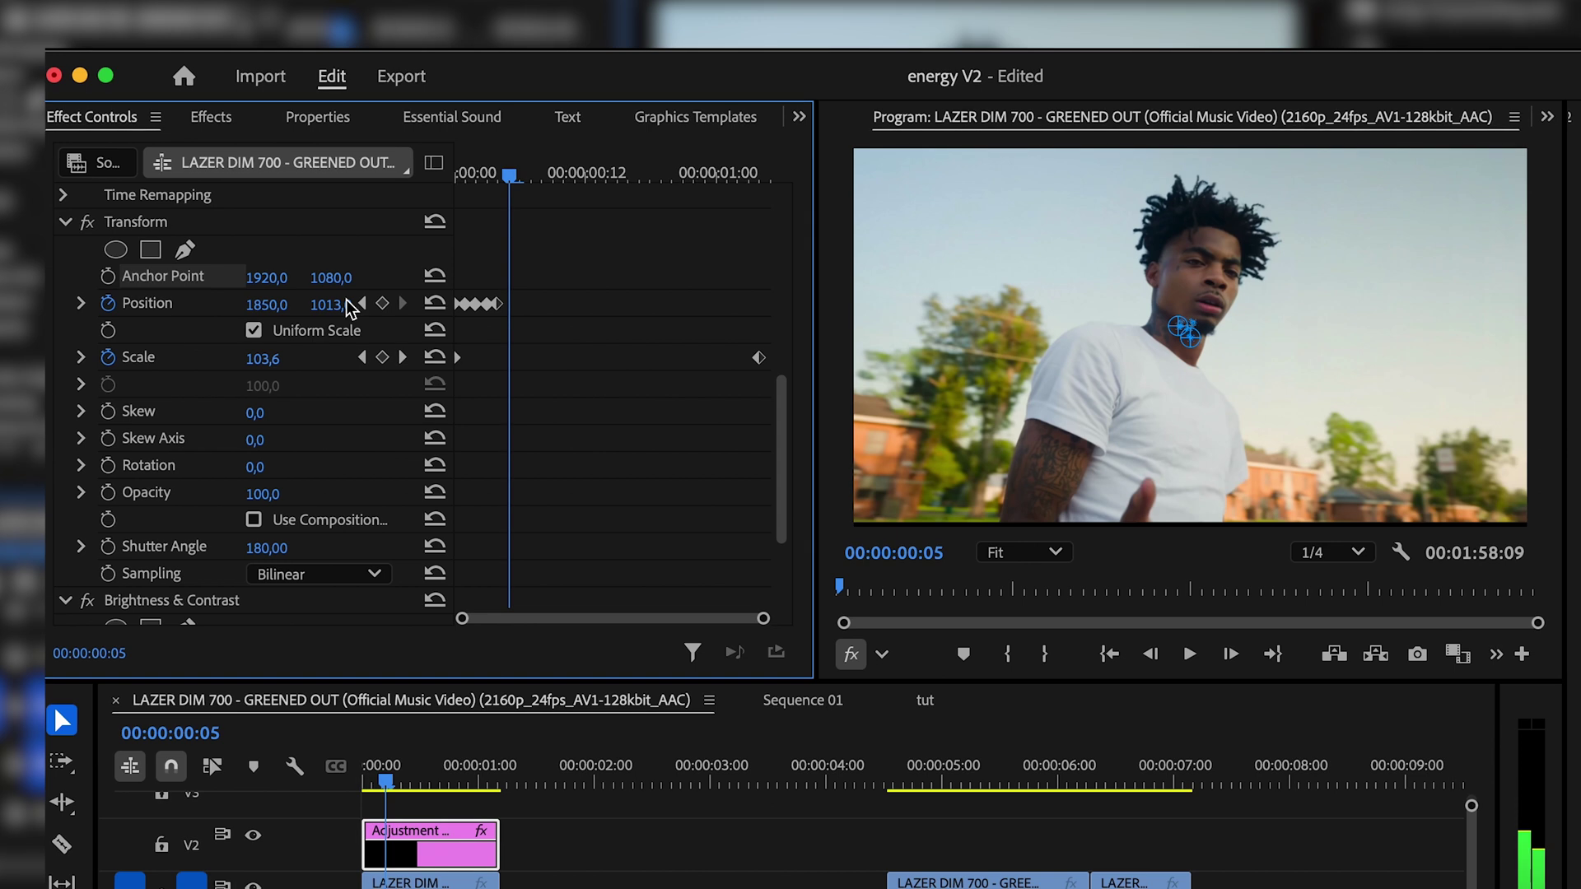
pyautogui.write('184')
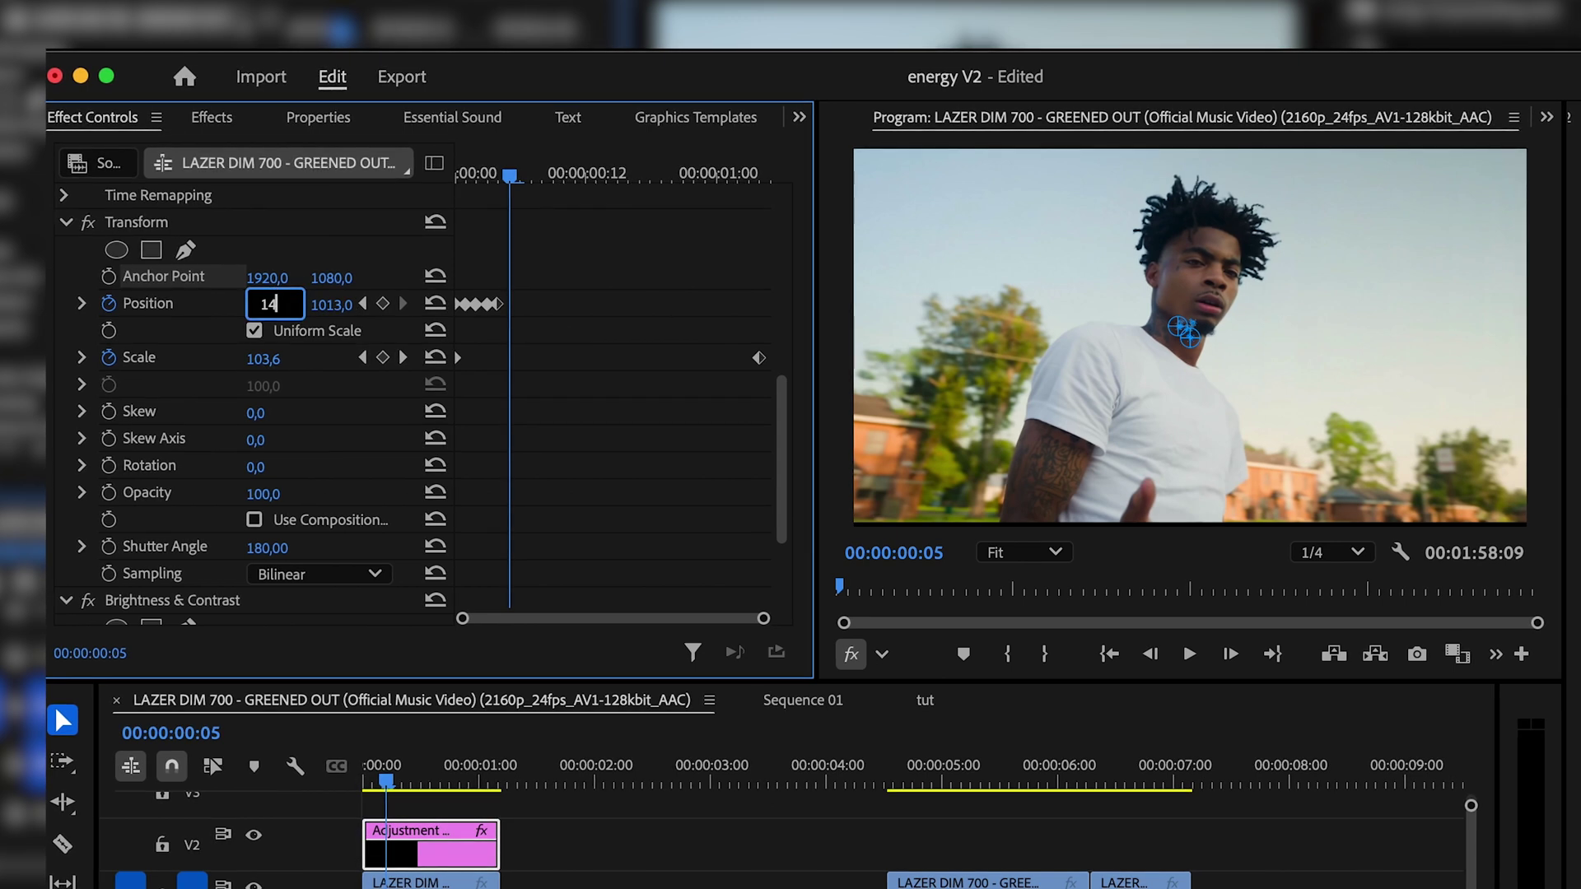
pyautogui.write('8')
pyautogui.press('Return')
# Go back to the first frame and step through the Position keyframes to examine the shake values frame by frame.
pyautogui.press('Left')
pyautogui.press('Left')
pyautogui.press('Left')
pyautogui.press('Left')
pyautogui.press('Left')
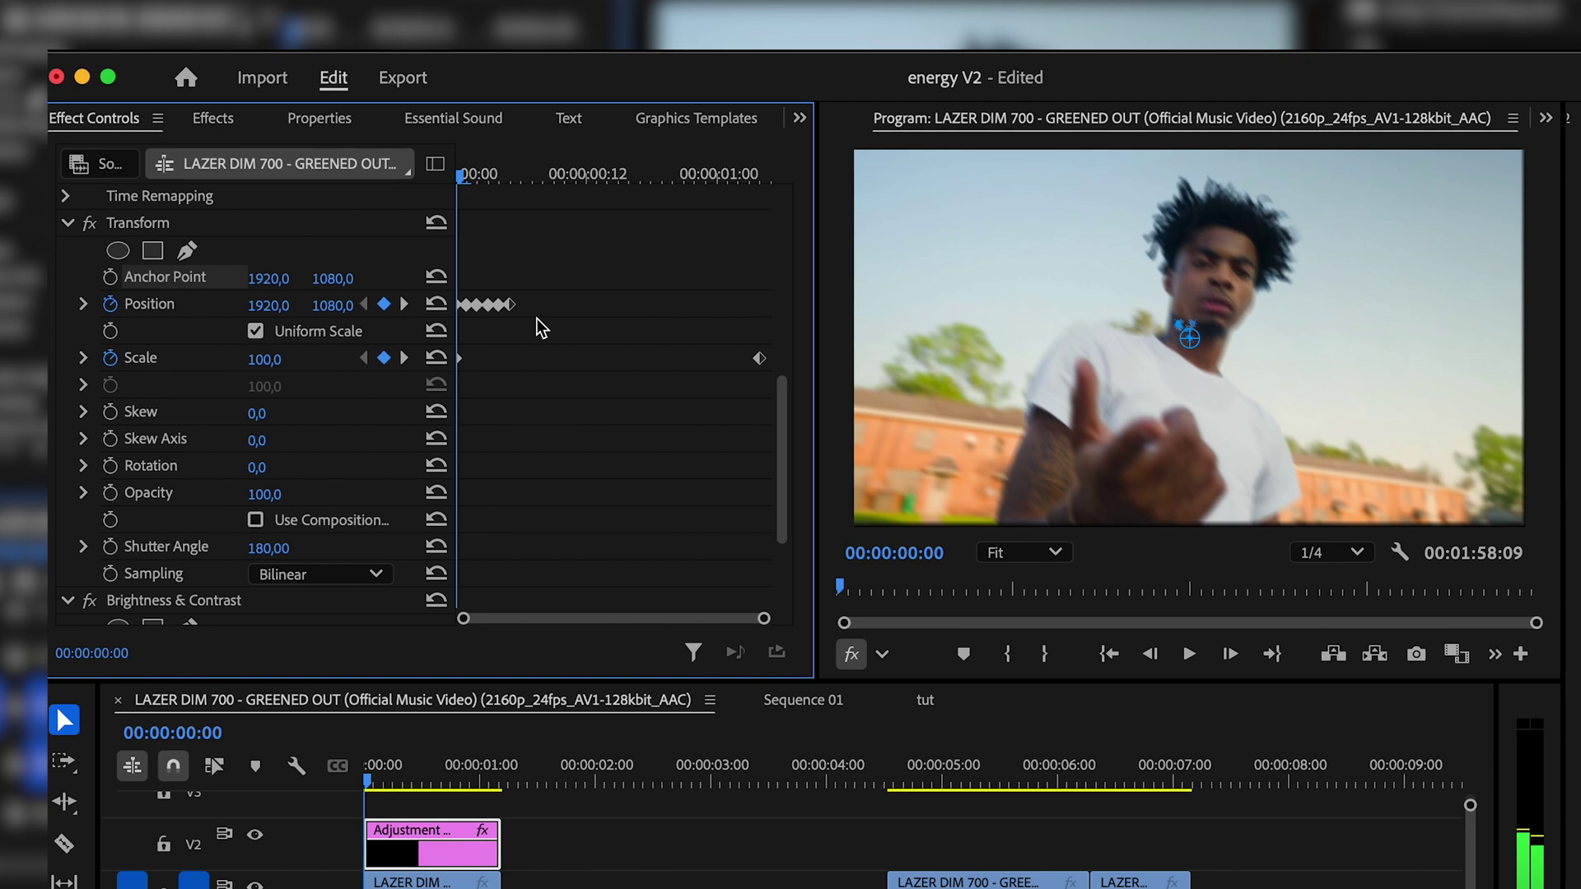
pyautogui.press('Right')
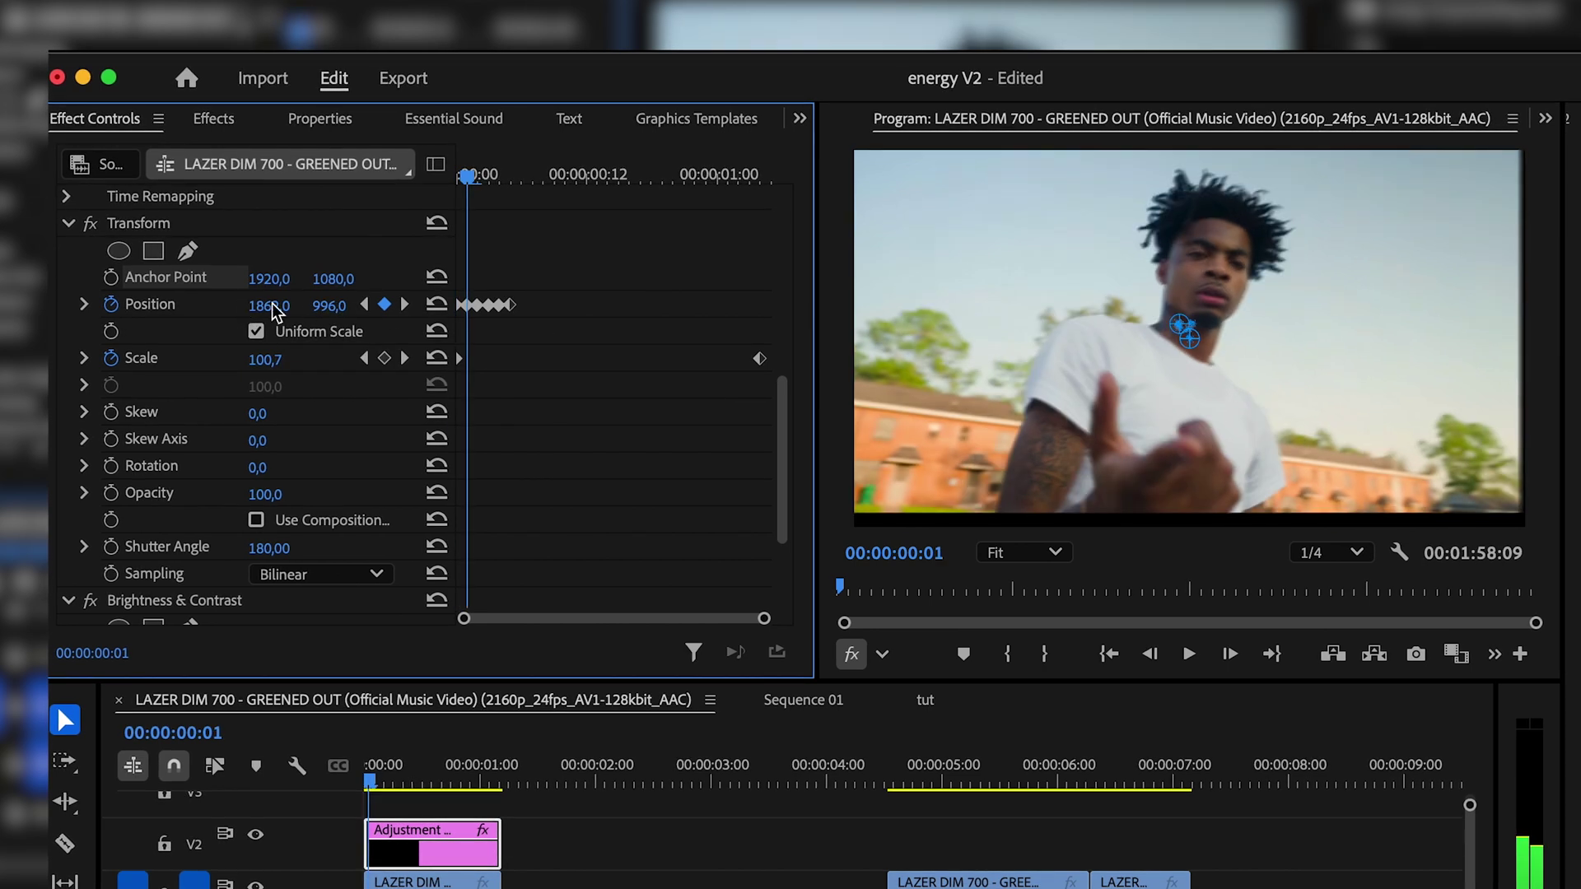
pyautogui.press('Right')
pyautogui.press('Left')
pyautogui.press('Right')
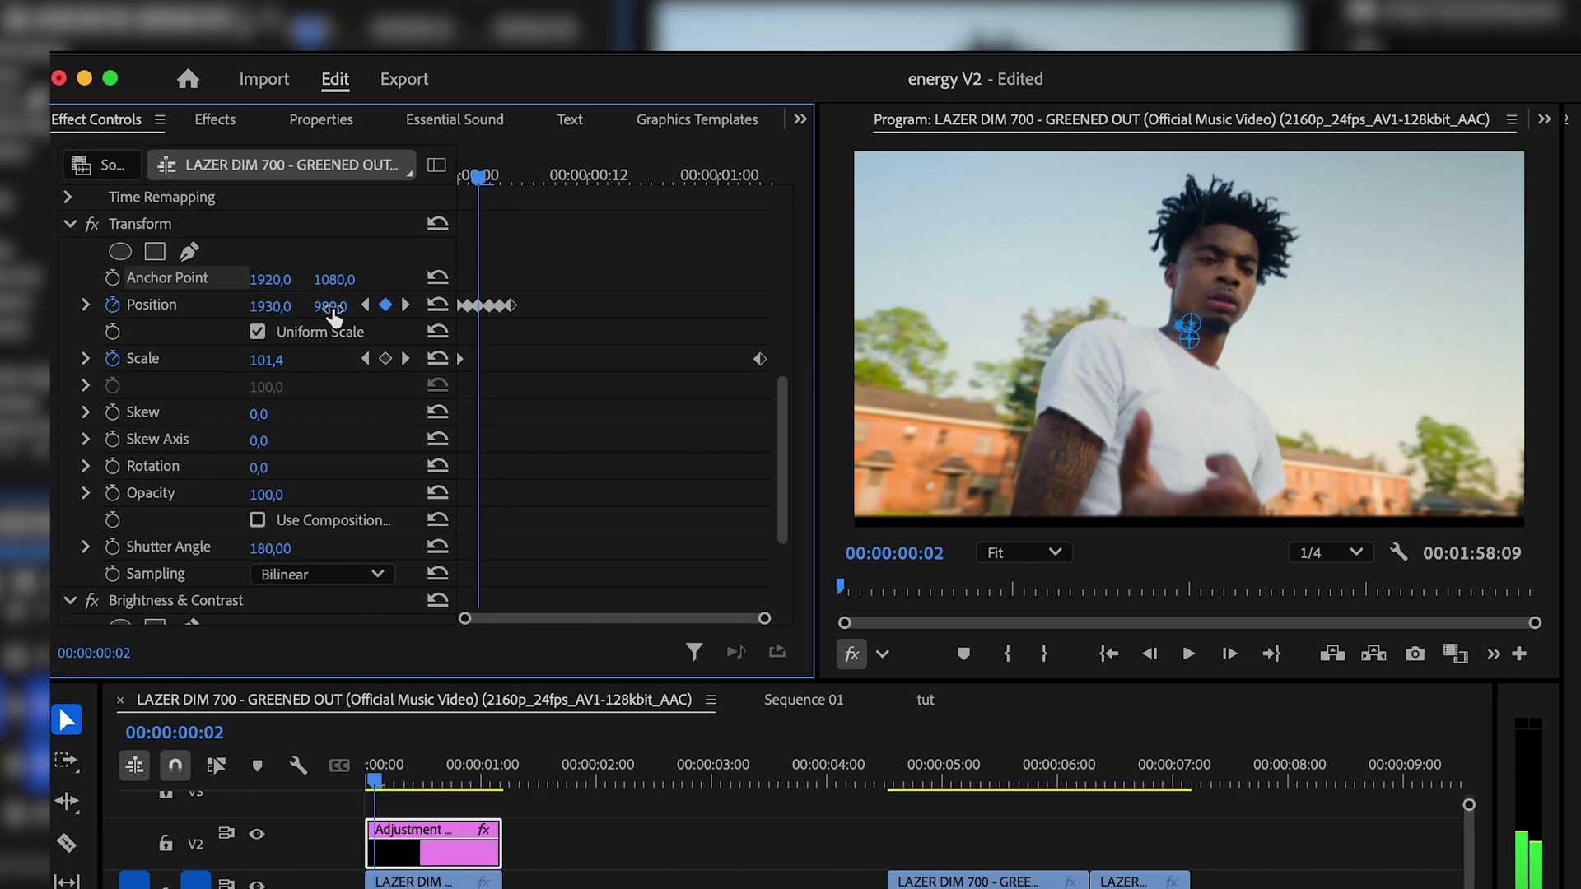
pyautogui.press('Right')
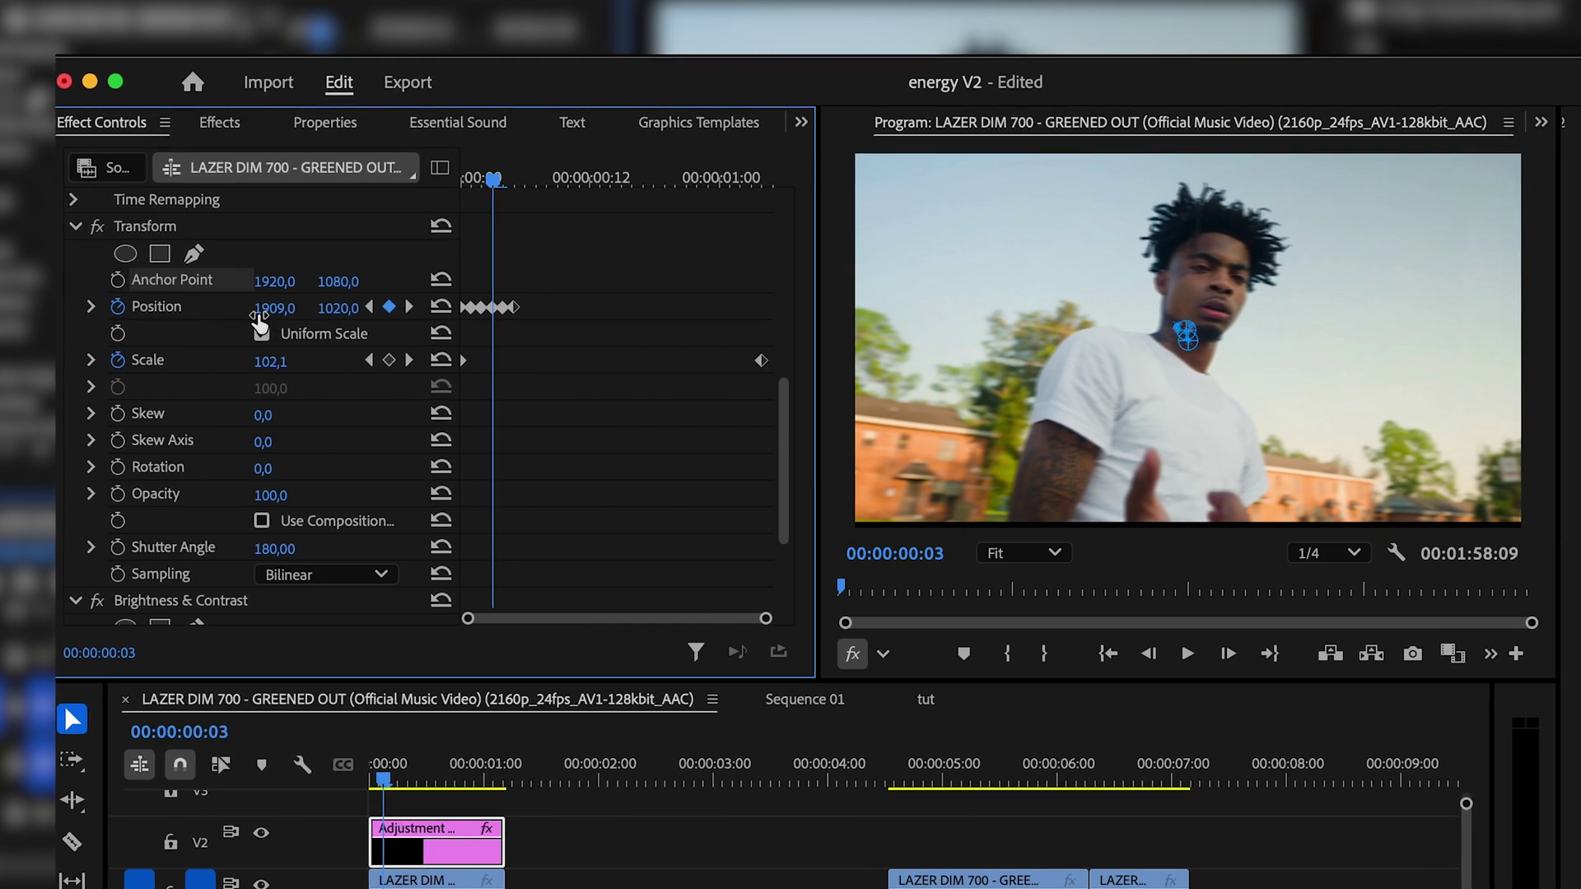
pyautogui.press('Right')
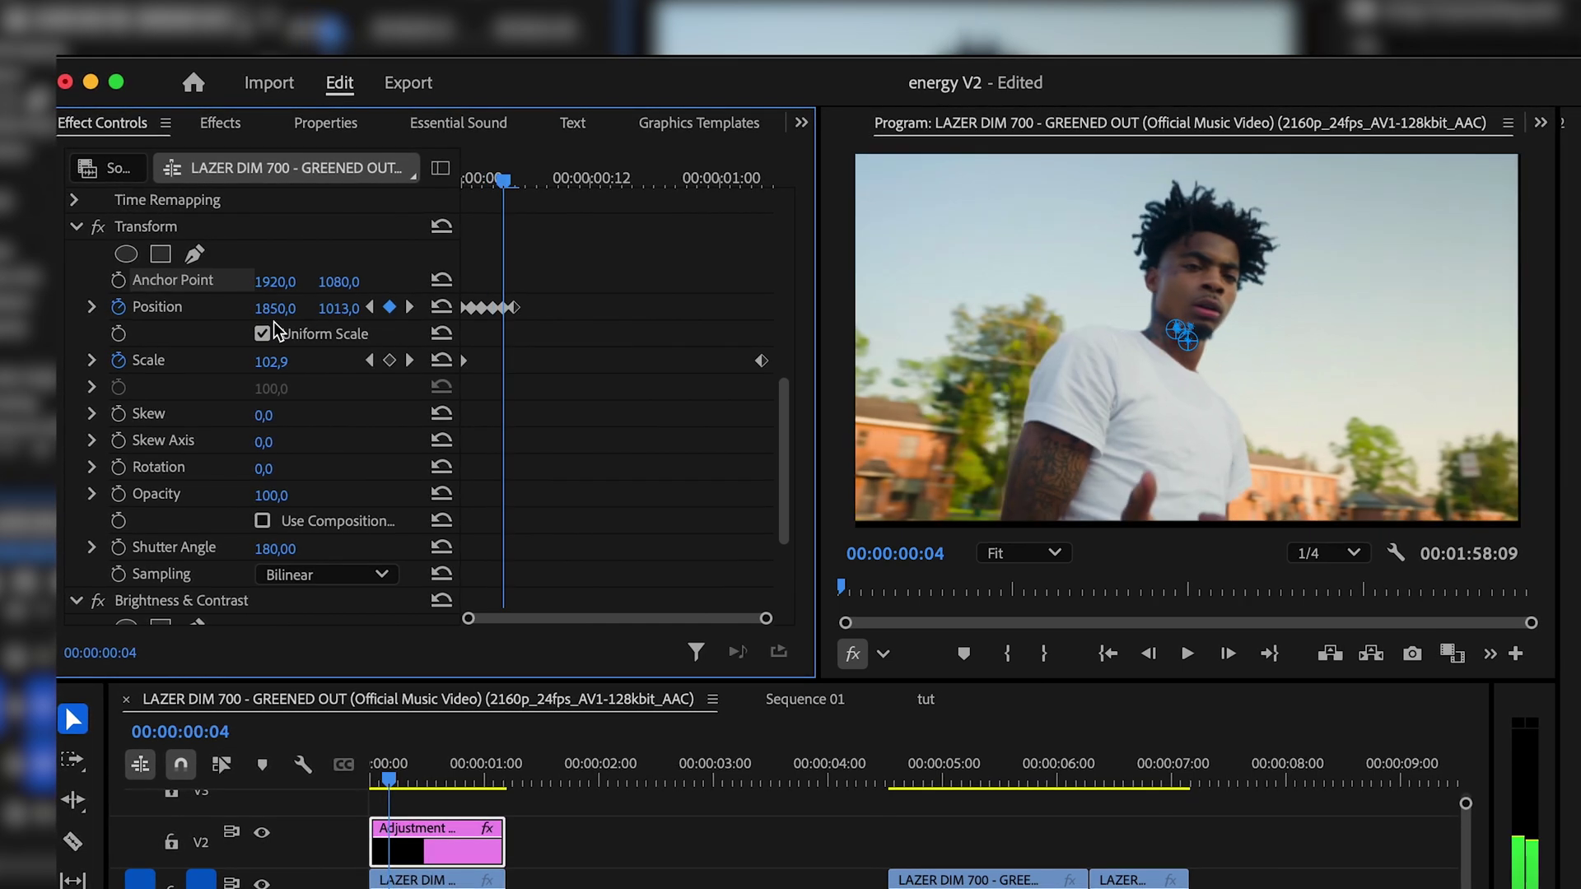
pyautogui.press('Right')
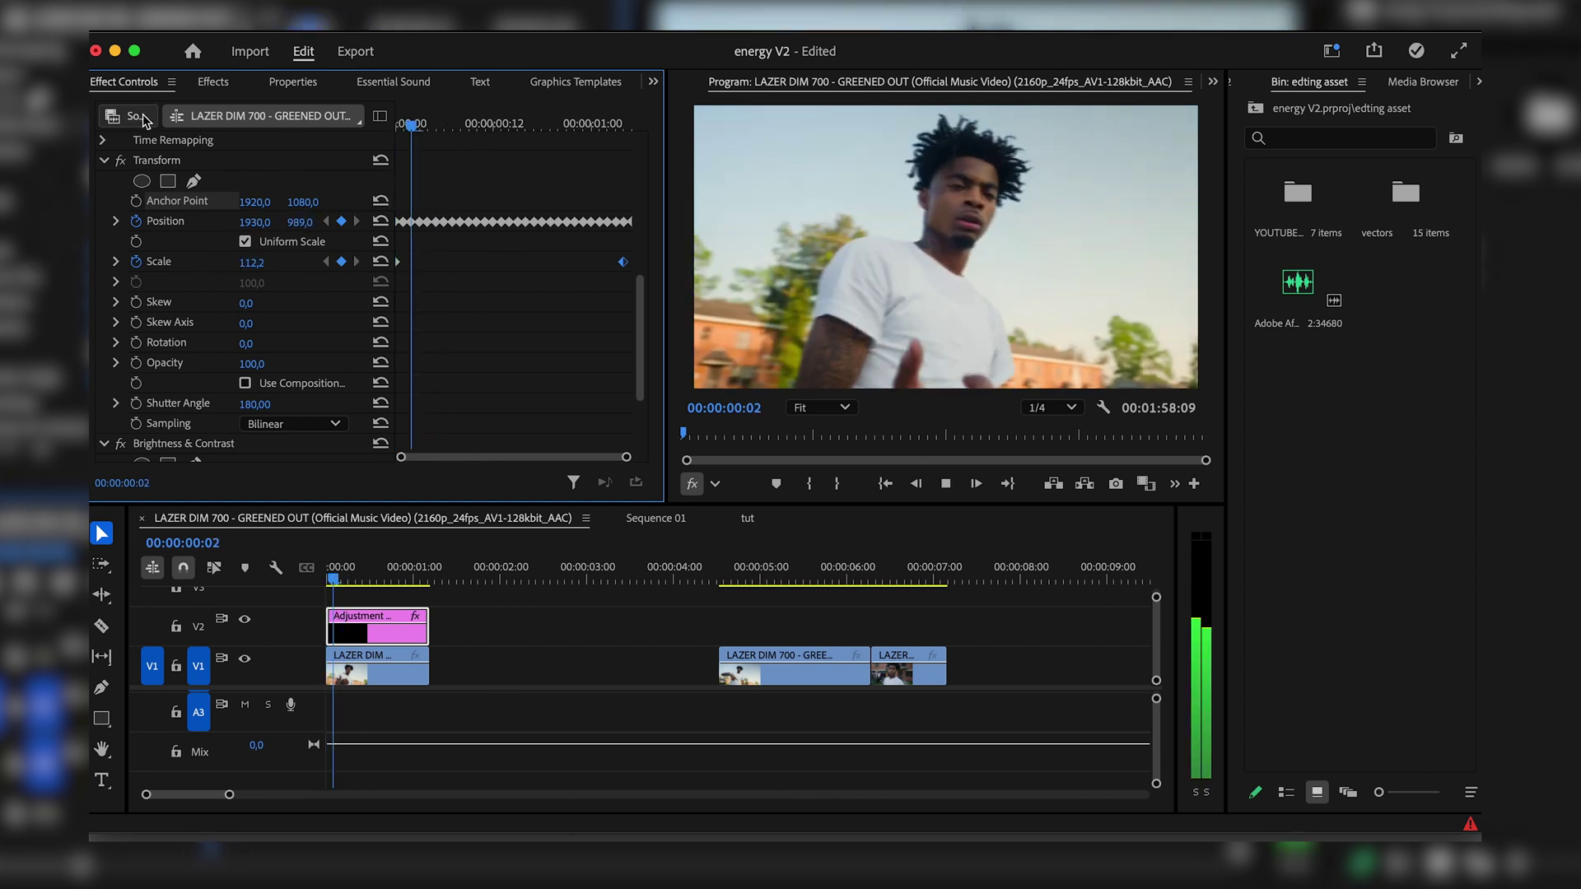
# Collapse the Transform effect and start Brightness and Contrast keyframes at 0 on the first frame.
pyautogui.moveTo(414, 123); pyautogui.dragTo(394, 123)
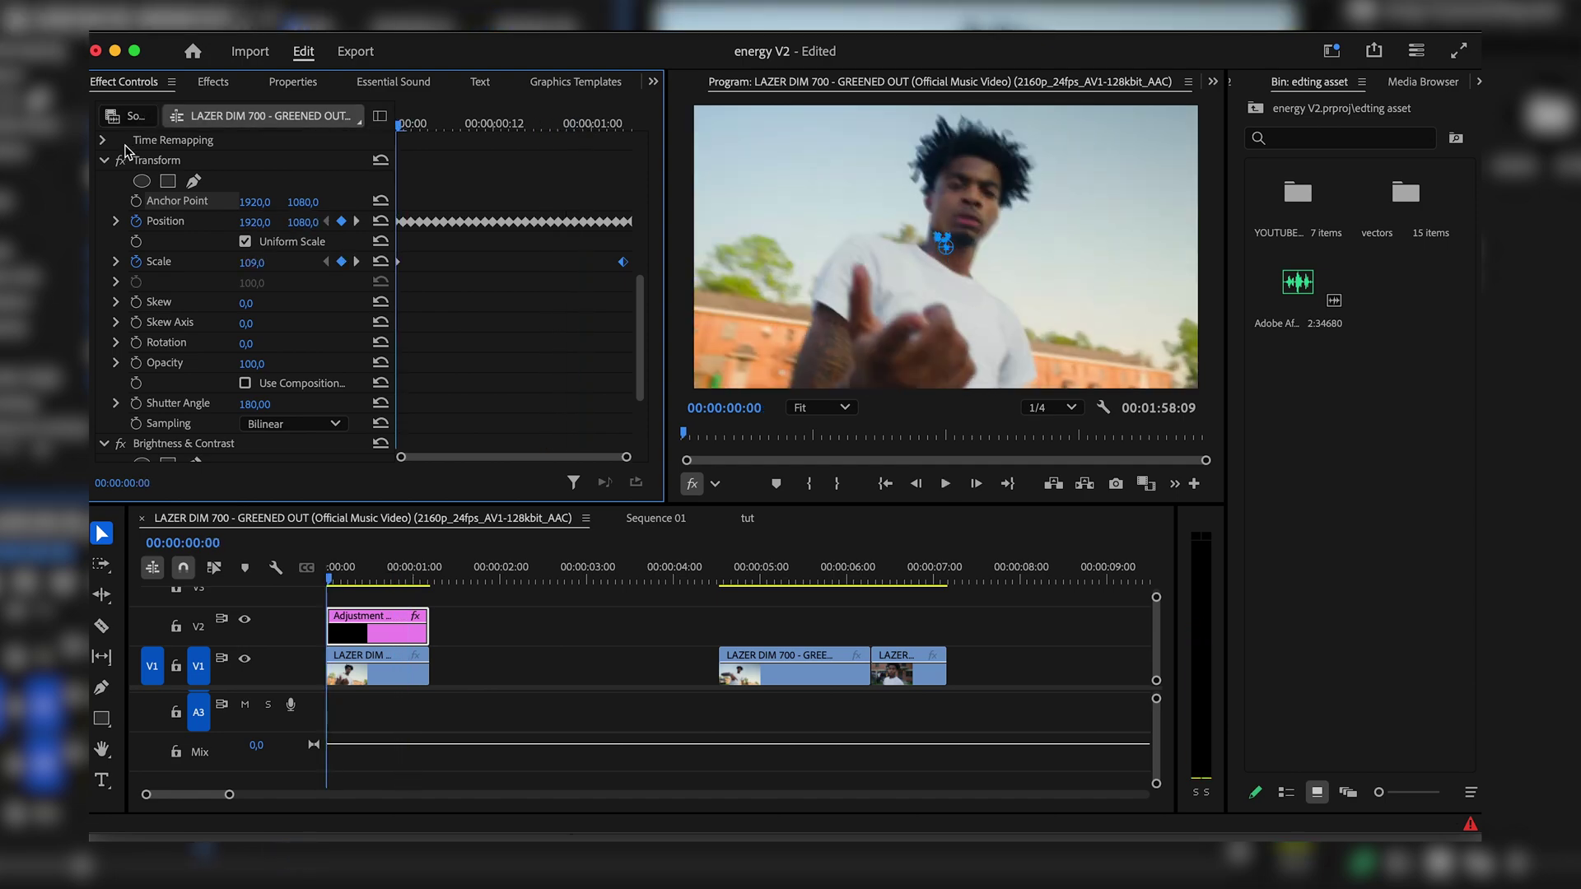
pyautogui.click(105, 160)
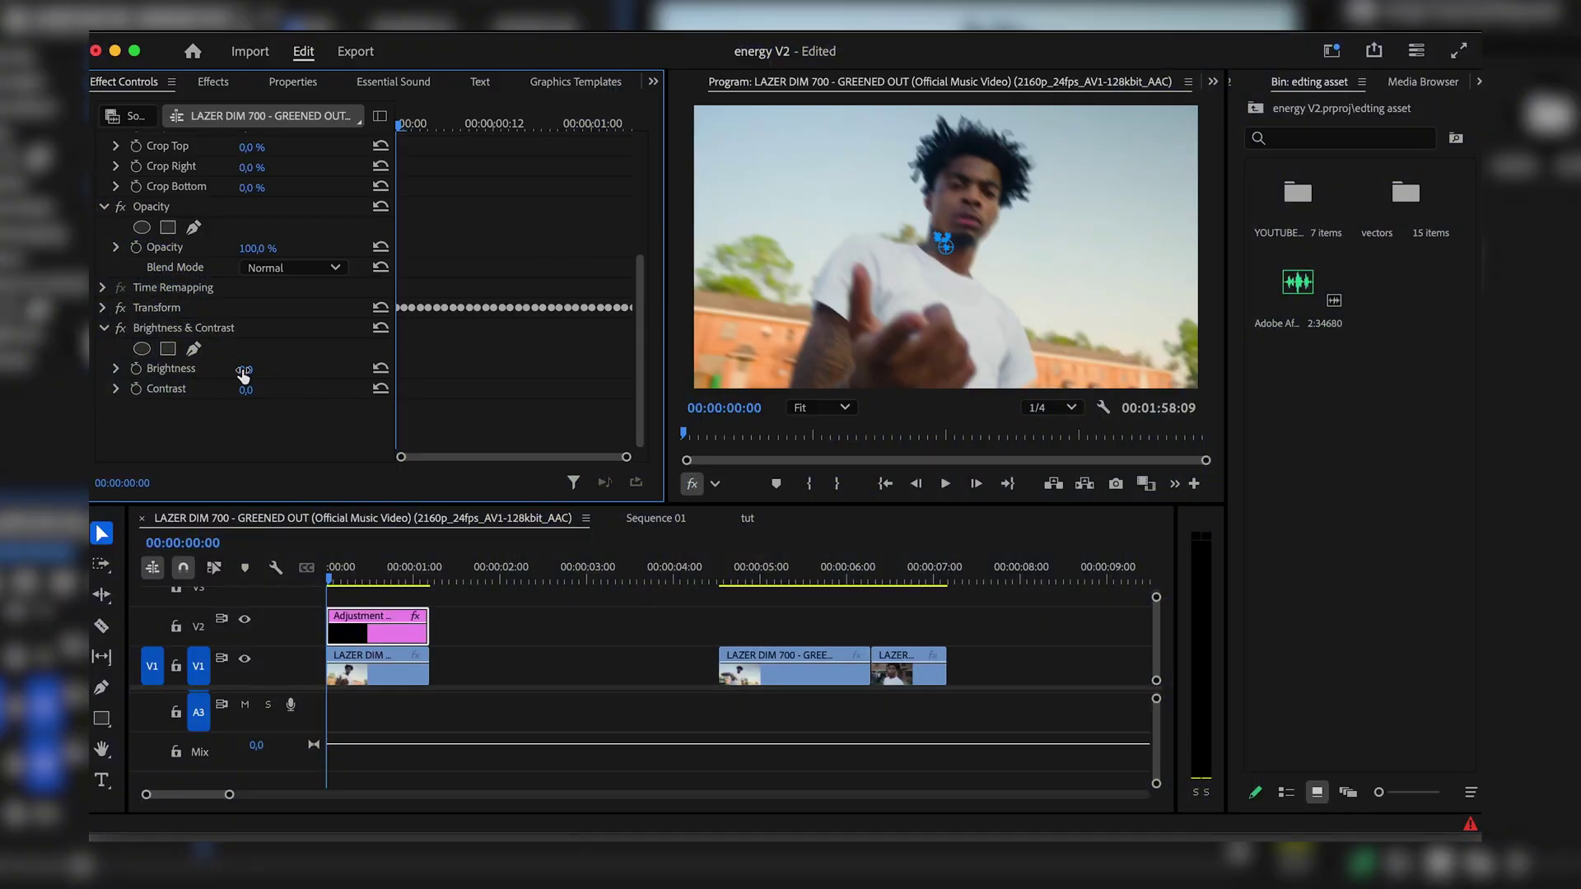
pyautogui.click(135, 368)
pyautogui.click(136, 389)
# Add keyframes at 00:00:00:02 with Brightness set to 51 and Contrast set to 32.
pyautogui.press('Right')
pyautogui.press('Right')
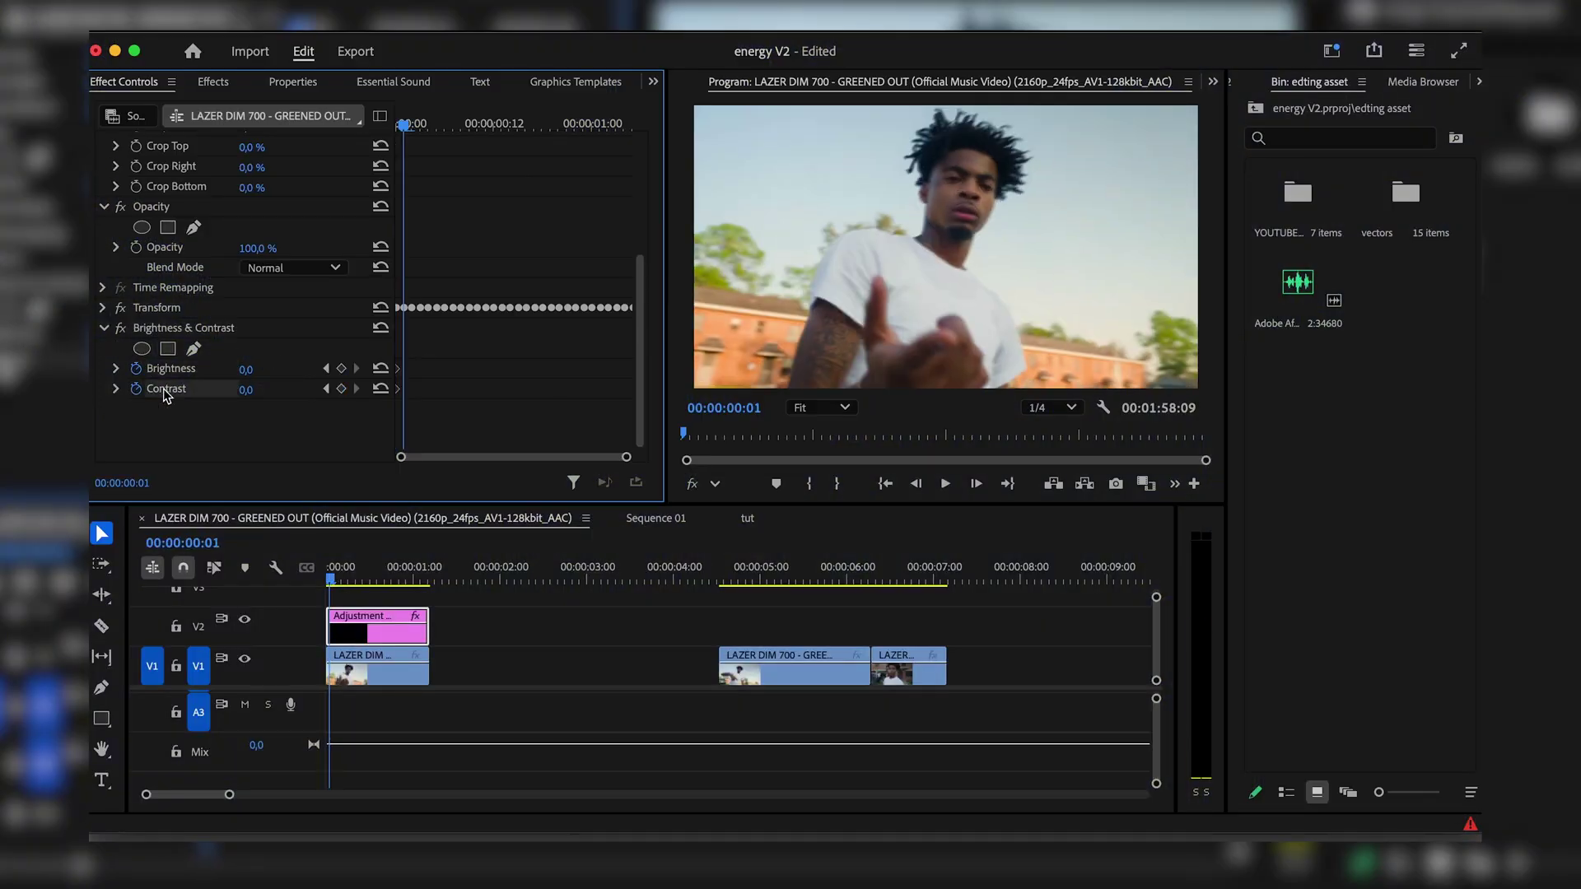
pyautogui.moveTo(269, 370); pyautogui.dragTo(265, 372)
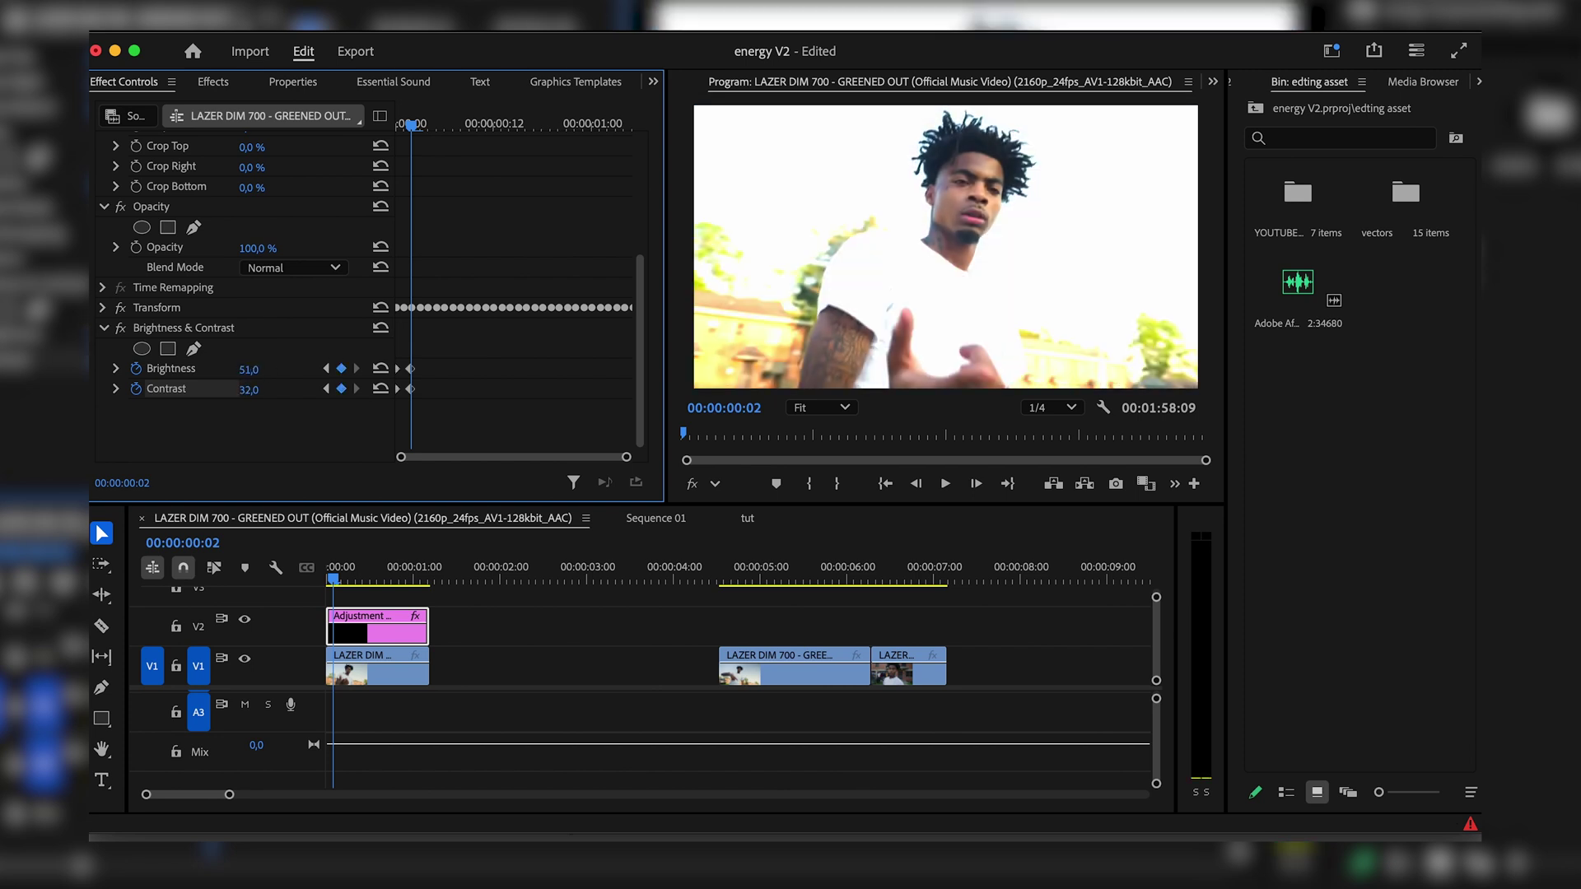
# Set the Contrast keyframe at 00:00:00:02 to 36 and step forward to 00:00:00:05.
pyautogui.moveTo(262, 391); pyautogui.dragTo(266, 390)
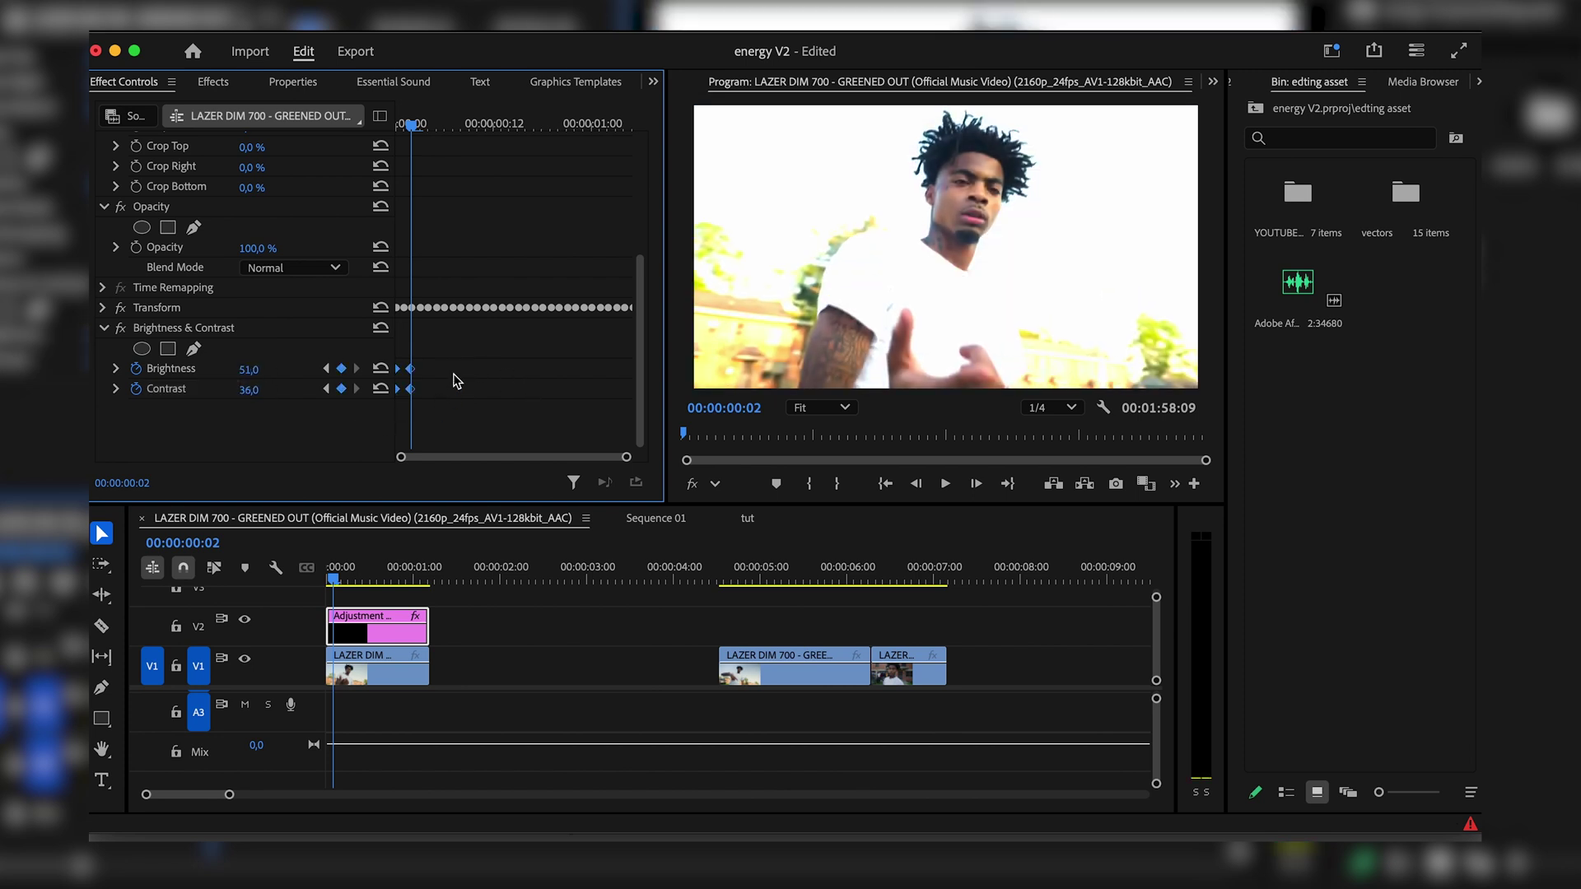
pyautogui.press('Right')
pyautogui.press('Right')
pyautogui.press('Right')
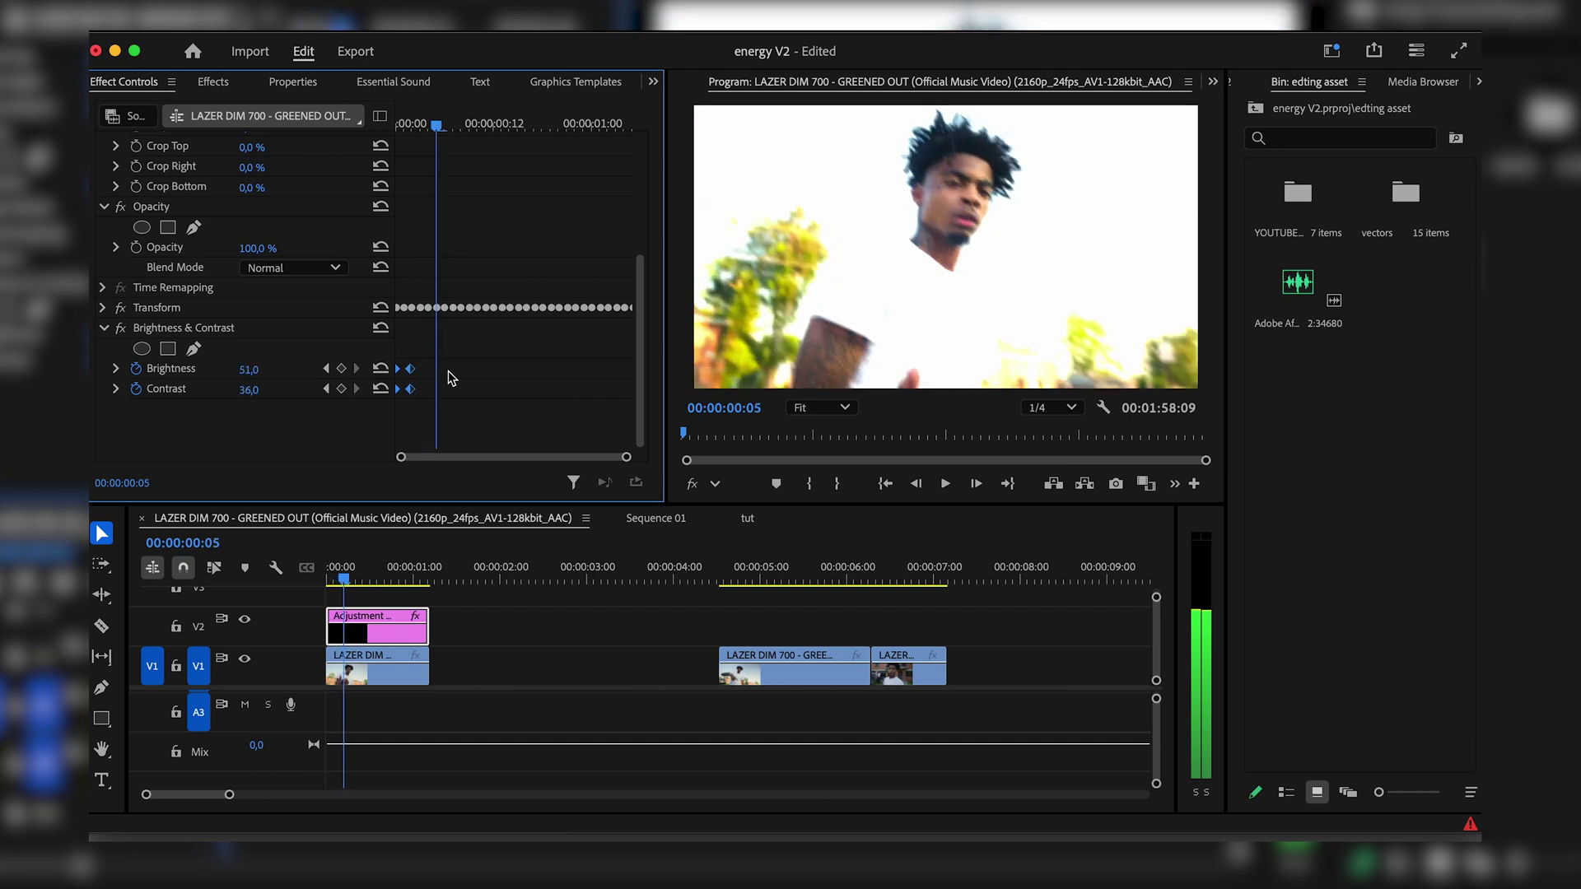
# Play the first clip repeatedly from its start to review the shake combined with the brightness flashes.
pyautogui.press('space')
pyautogui.moveTo(376, 566); pyautogui.dragTo(94, 565)
pyautogui.moveTo(365, 570); pyautogui.dragTo(275, 565)
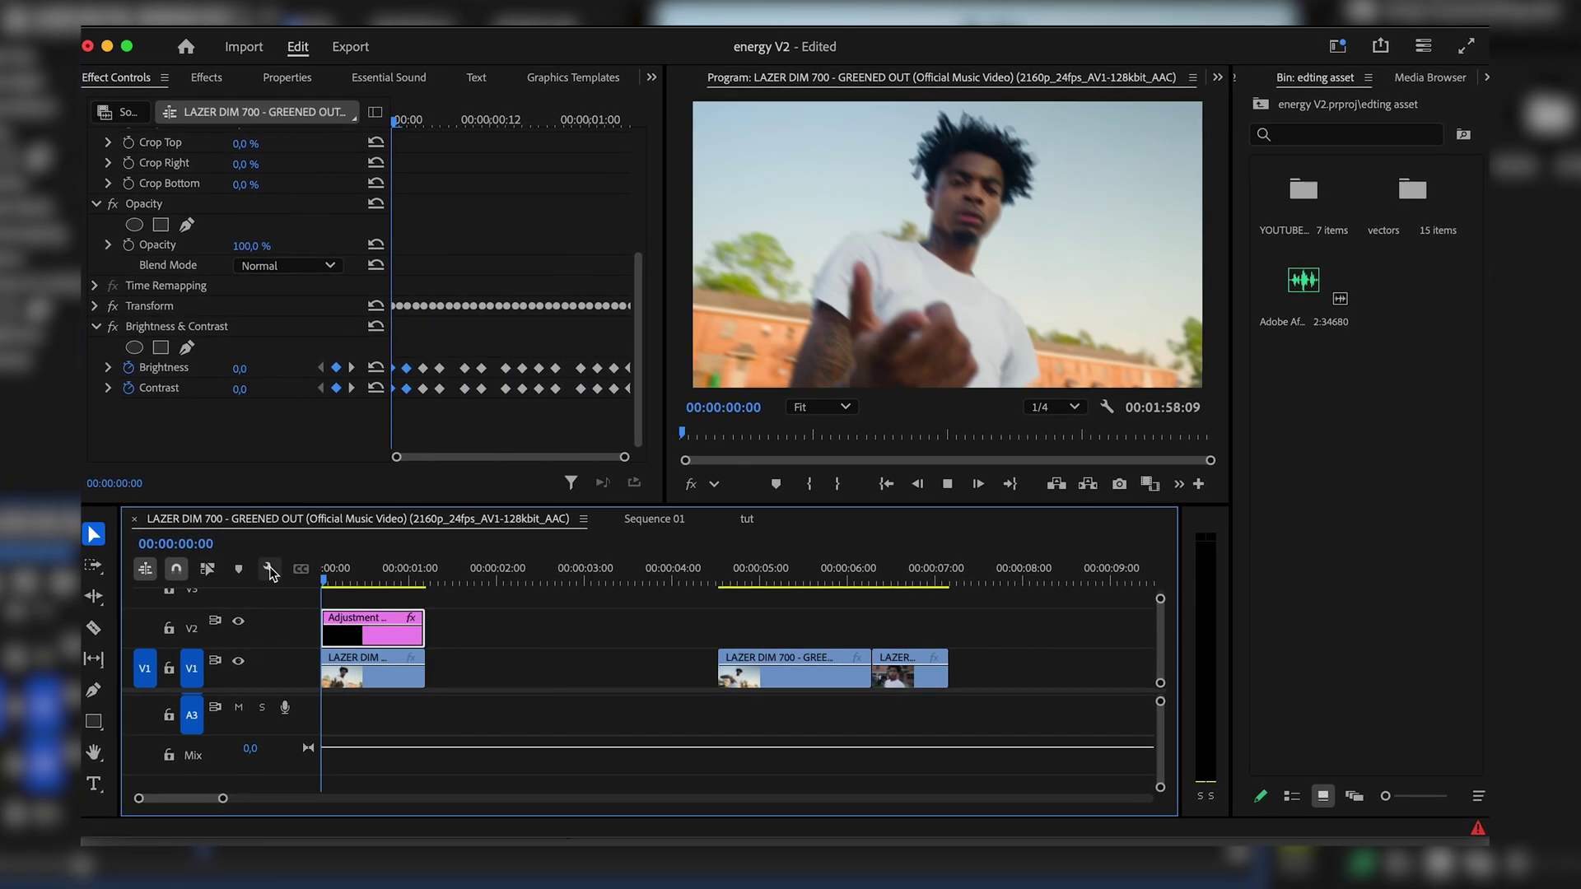
pyautogui.moveTo(430, 580); pyautogui.dragTo(143, 575)
pyautogui.press('space')
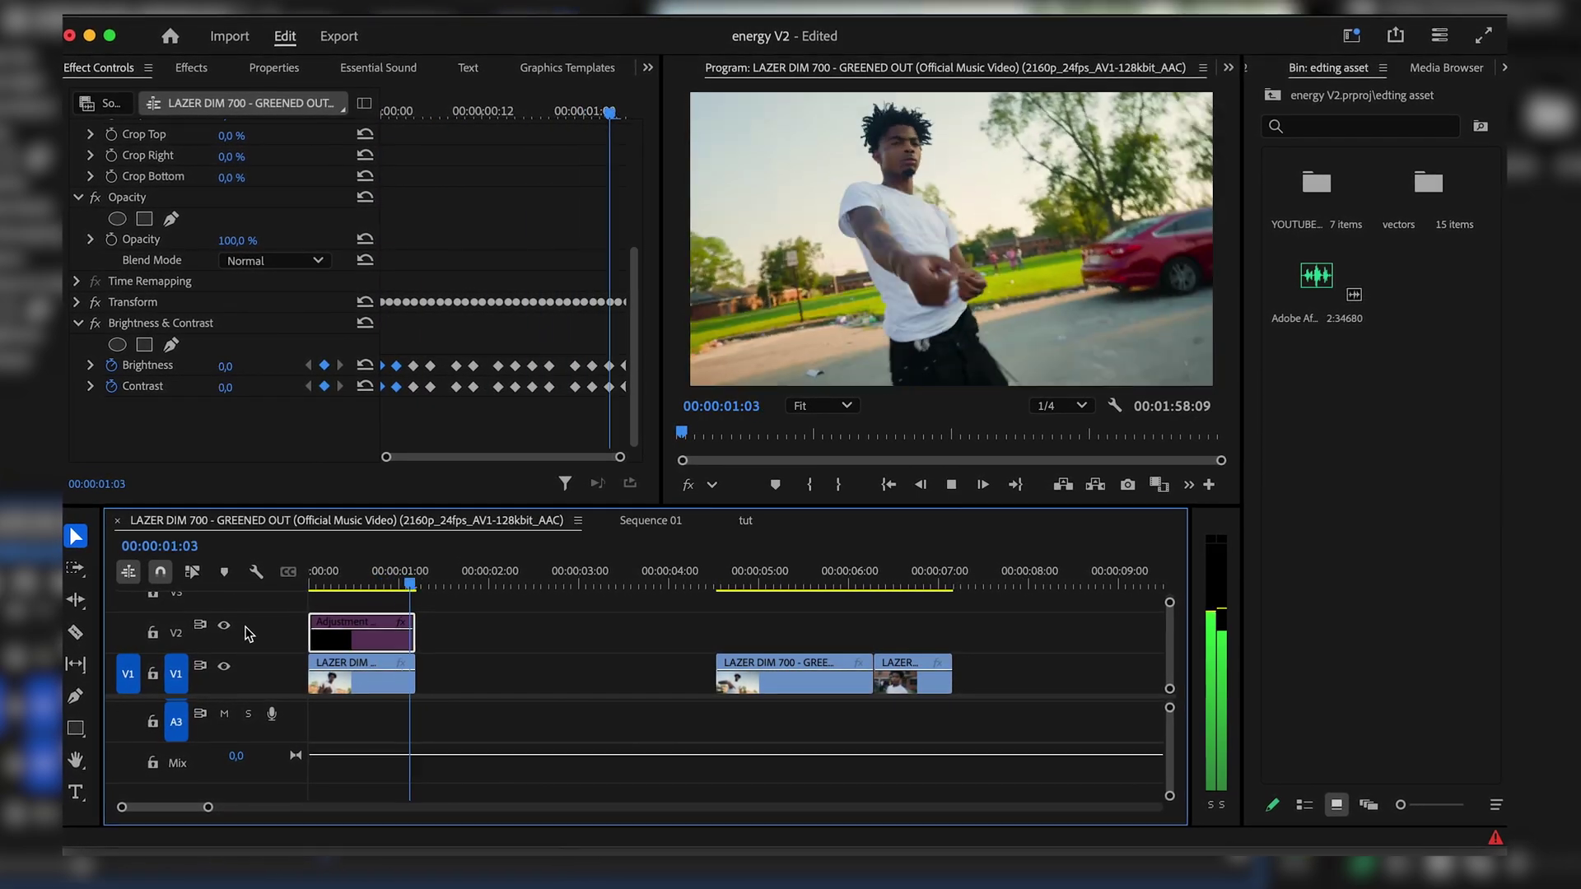
pyautogui.press('space')
pyautogui.press('shift+super+e')
pyautogui.moveTo(345, 579); pyautogui.dragTo(81, 572)
pyautogui.press('space')
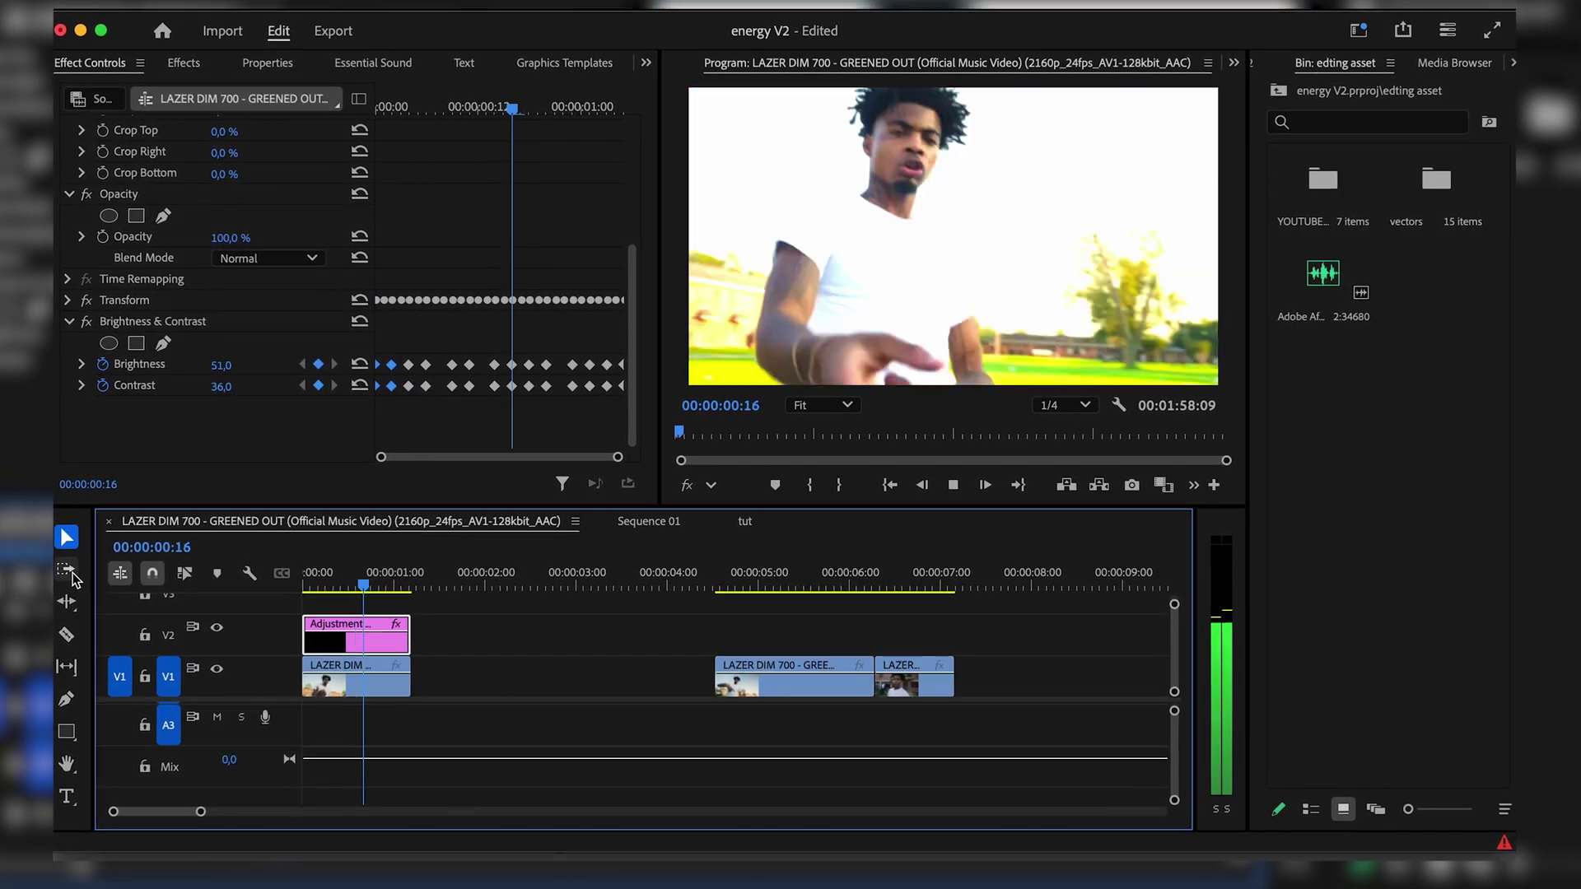
pyautogui.press('space')
pyautogui.press('Home')
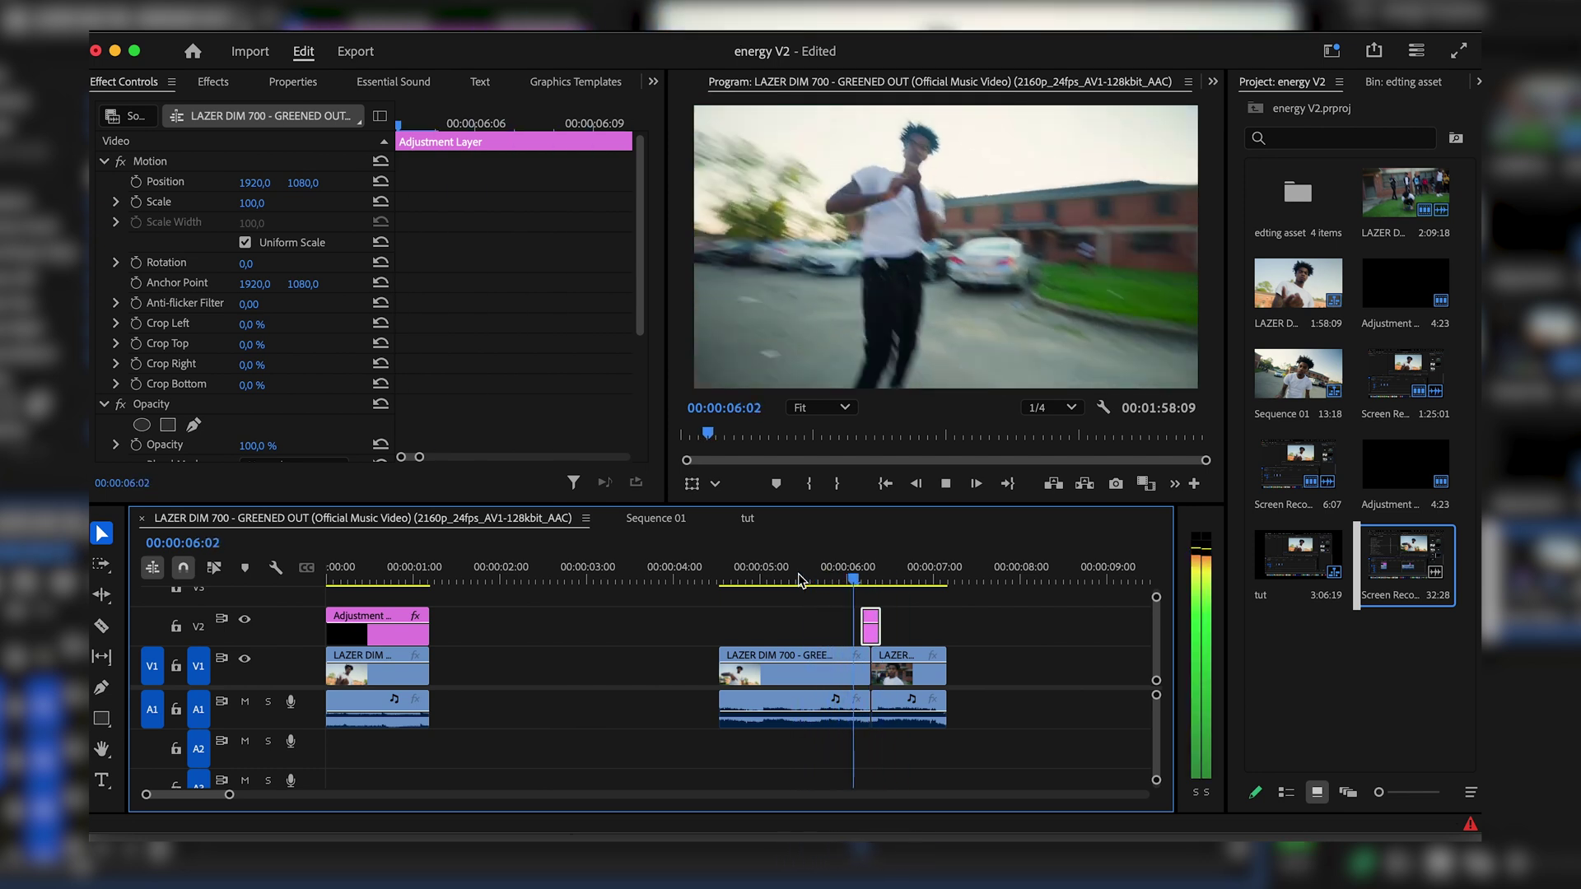
# Place the project's adjustment layer above the last clip, starting at the cut between the two music video clips.
pyautogui.click(798, 579)
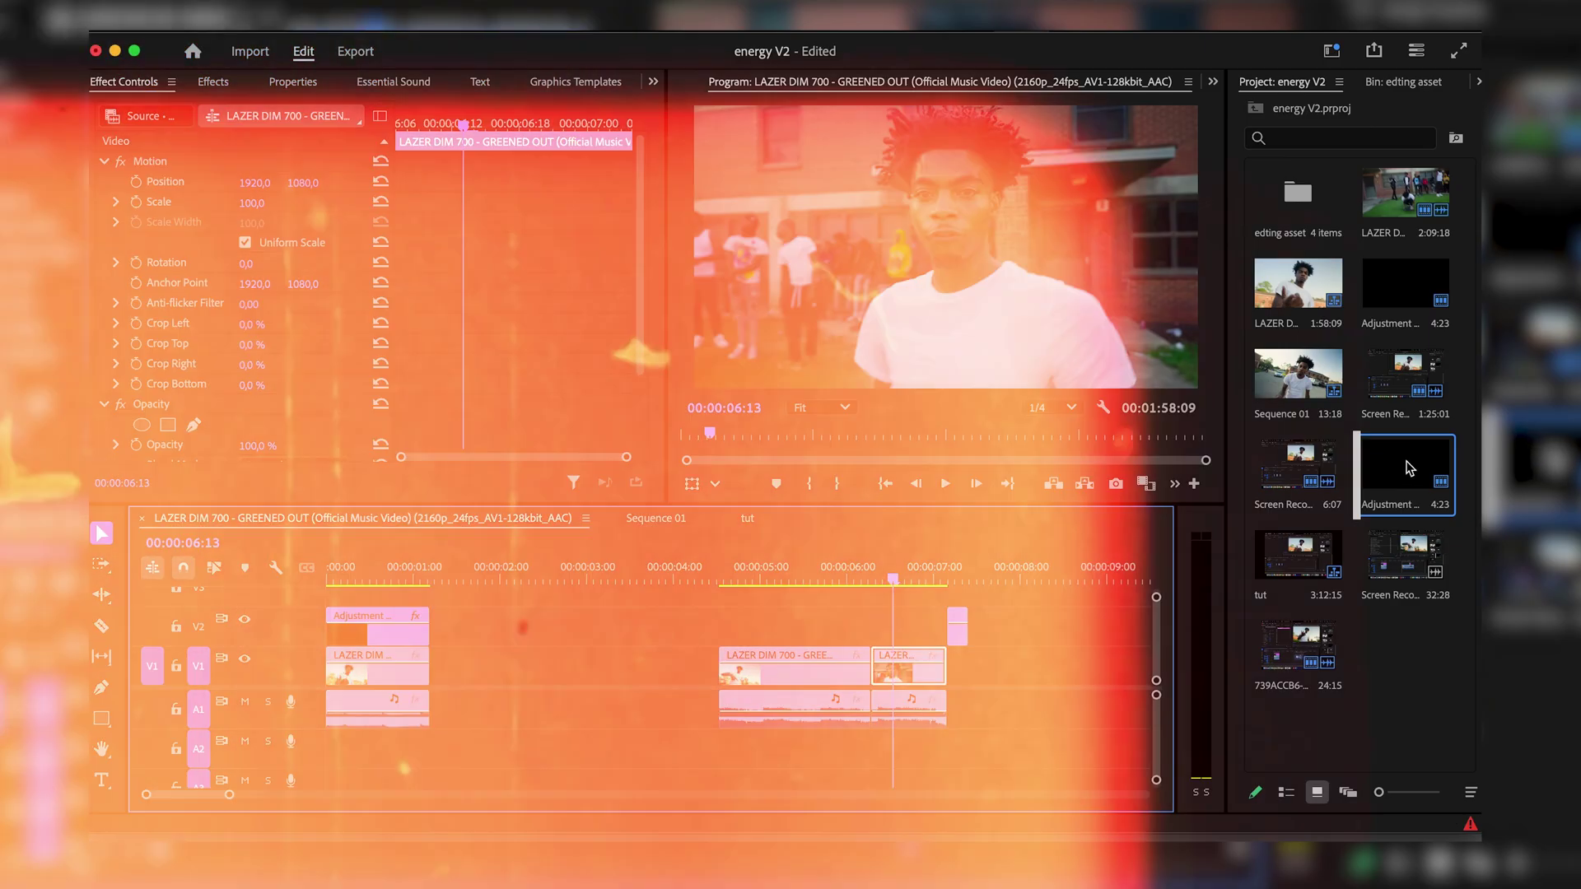
pyautogui.moveTo(1404, 466); pyautogui.dragTo(872, 586)
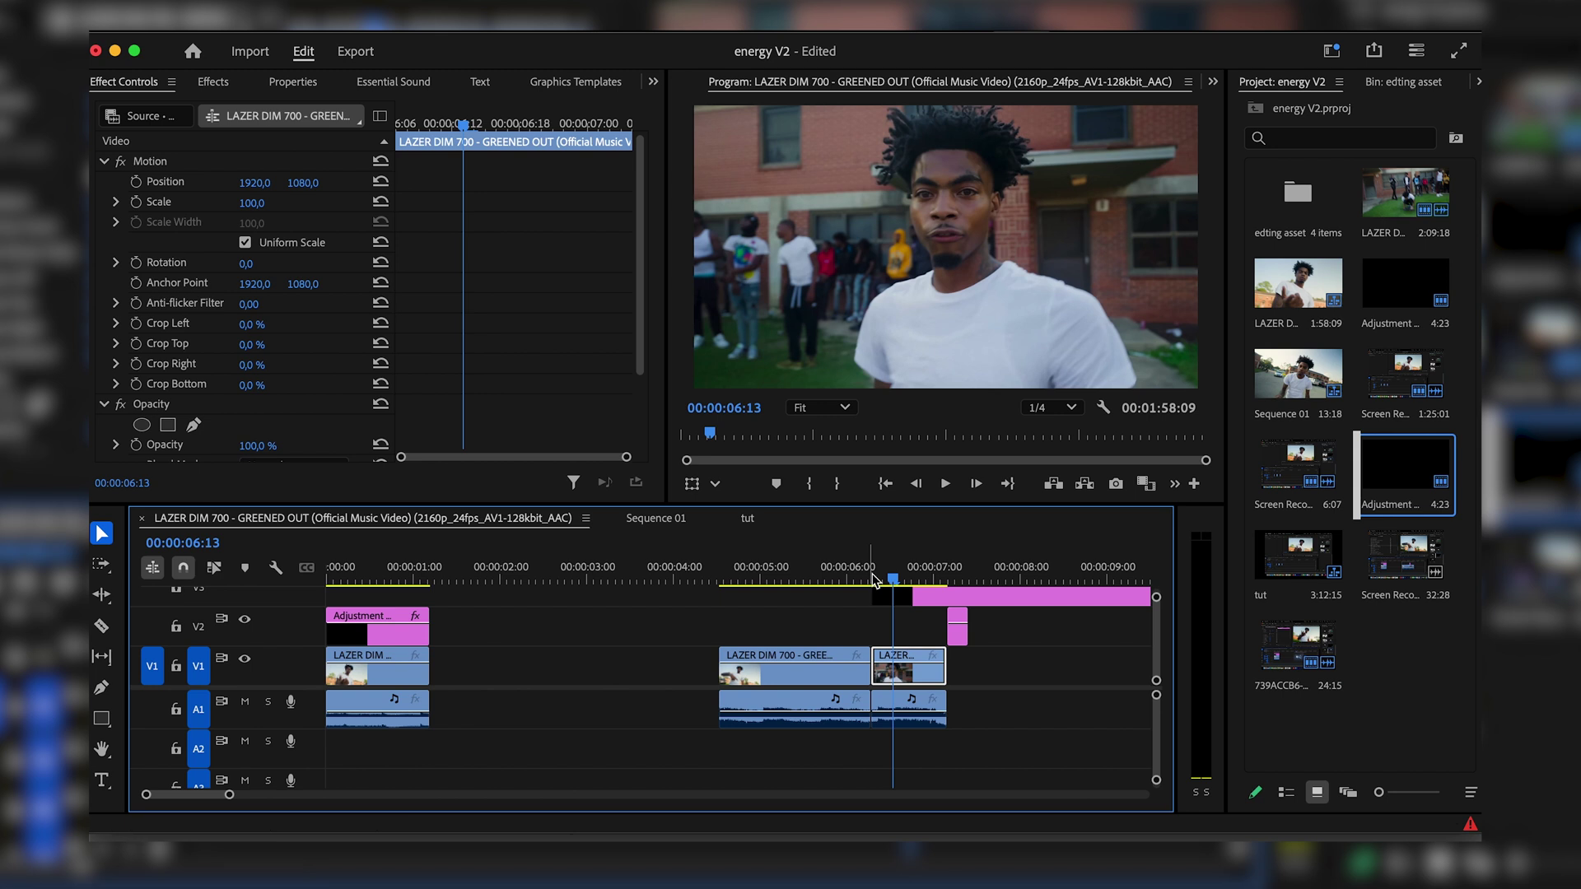
pyautogui.click(872, 581)
pyautogui.press('space')
pyautogui.press('space')
# Cut the new adjustment layer at 00:00:06:13 and delete the remainder after the cut.
pyautogui.click(908, 602)
pyautogui.press('super+k')
pyautogui.click(955, 600)
pyautogui.press('Delete')
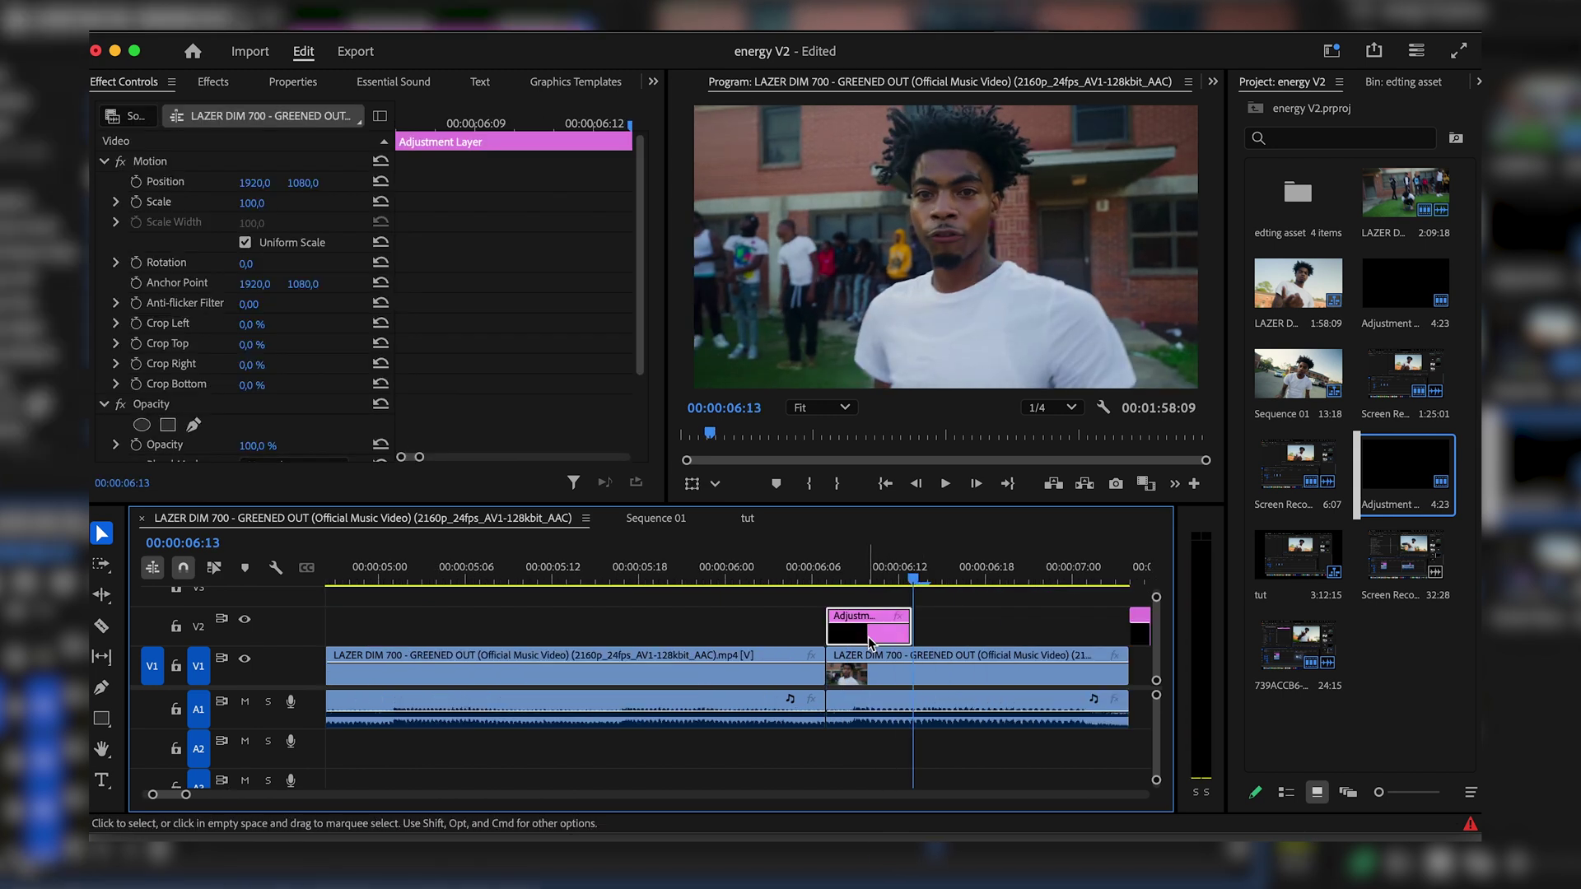
# Center the adjustment layer over the cut and apply the Transform effect with a Shutter Angle of 180.
pyautogui.moveTo(870, 637); pyautogui.dragTo(828, 639)
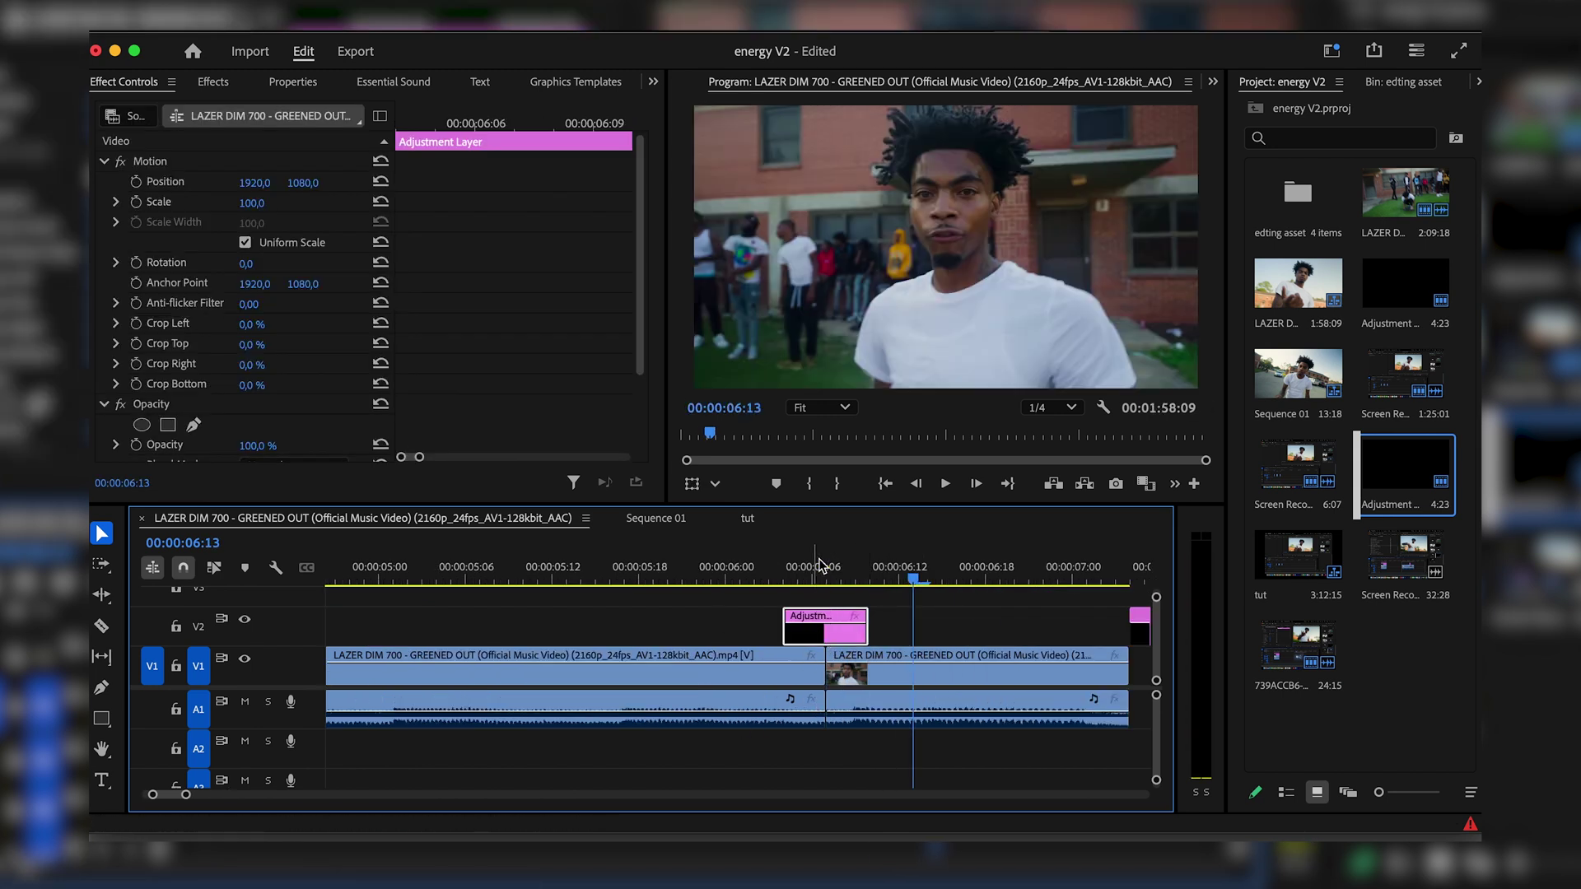
pyautogui.click(218, 83)
pyautogui.click(215, 116)
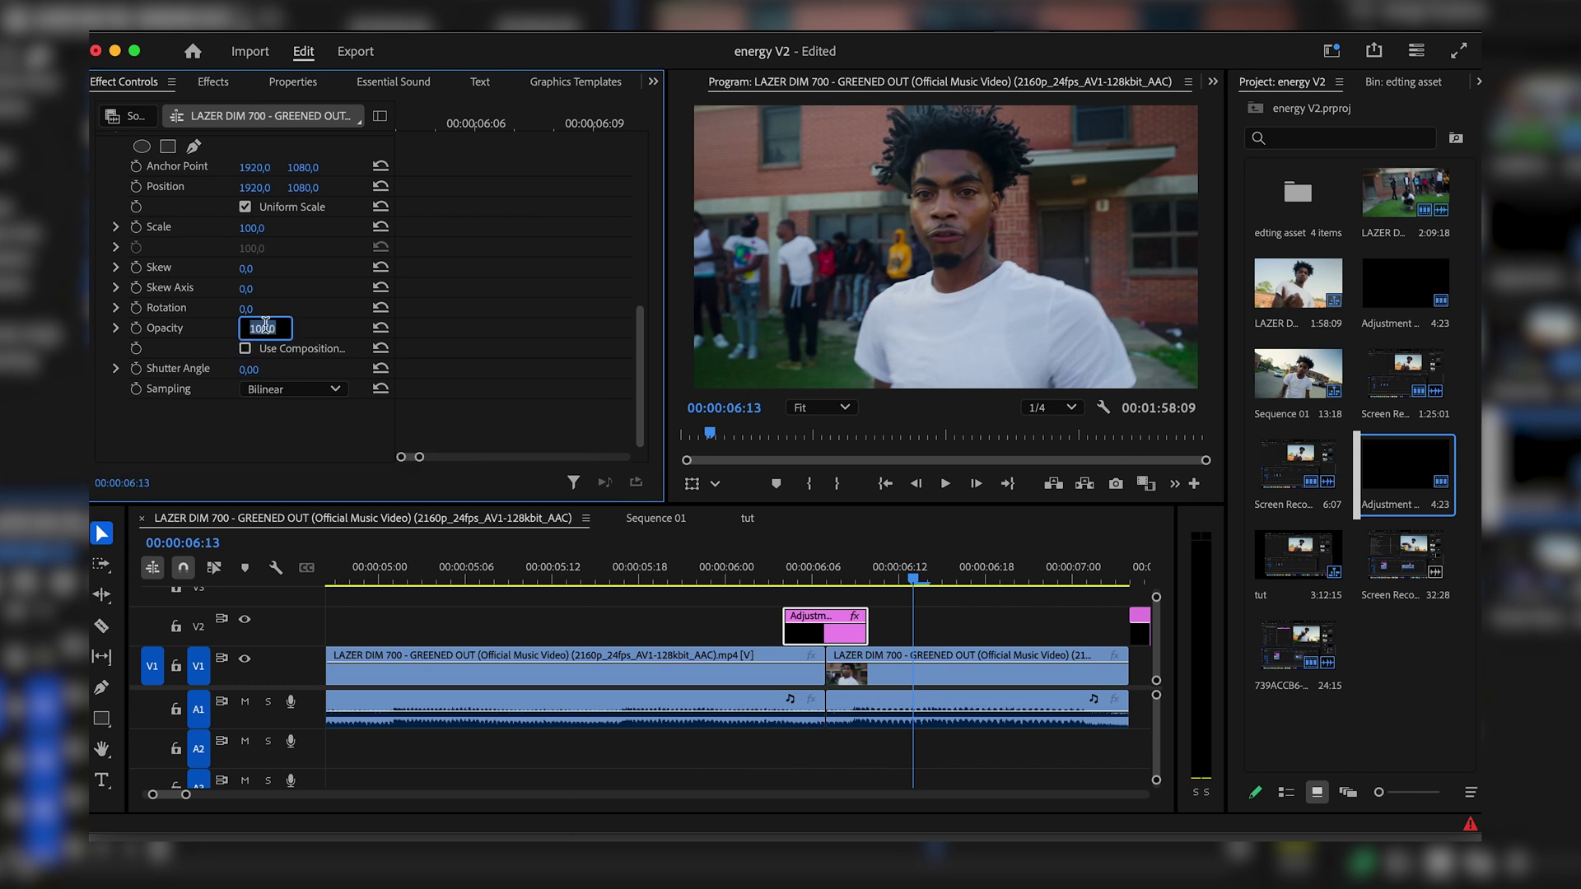
pyautogui.click(264, 369)
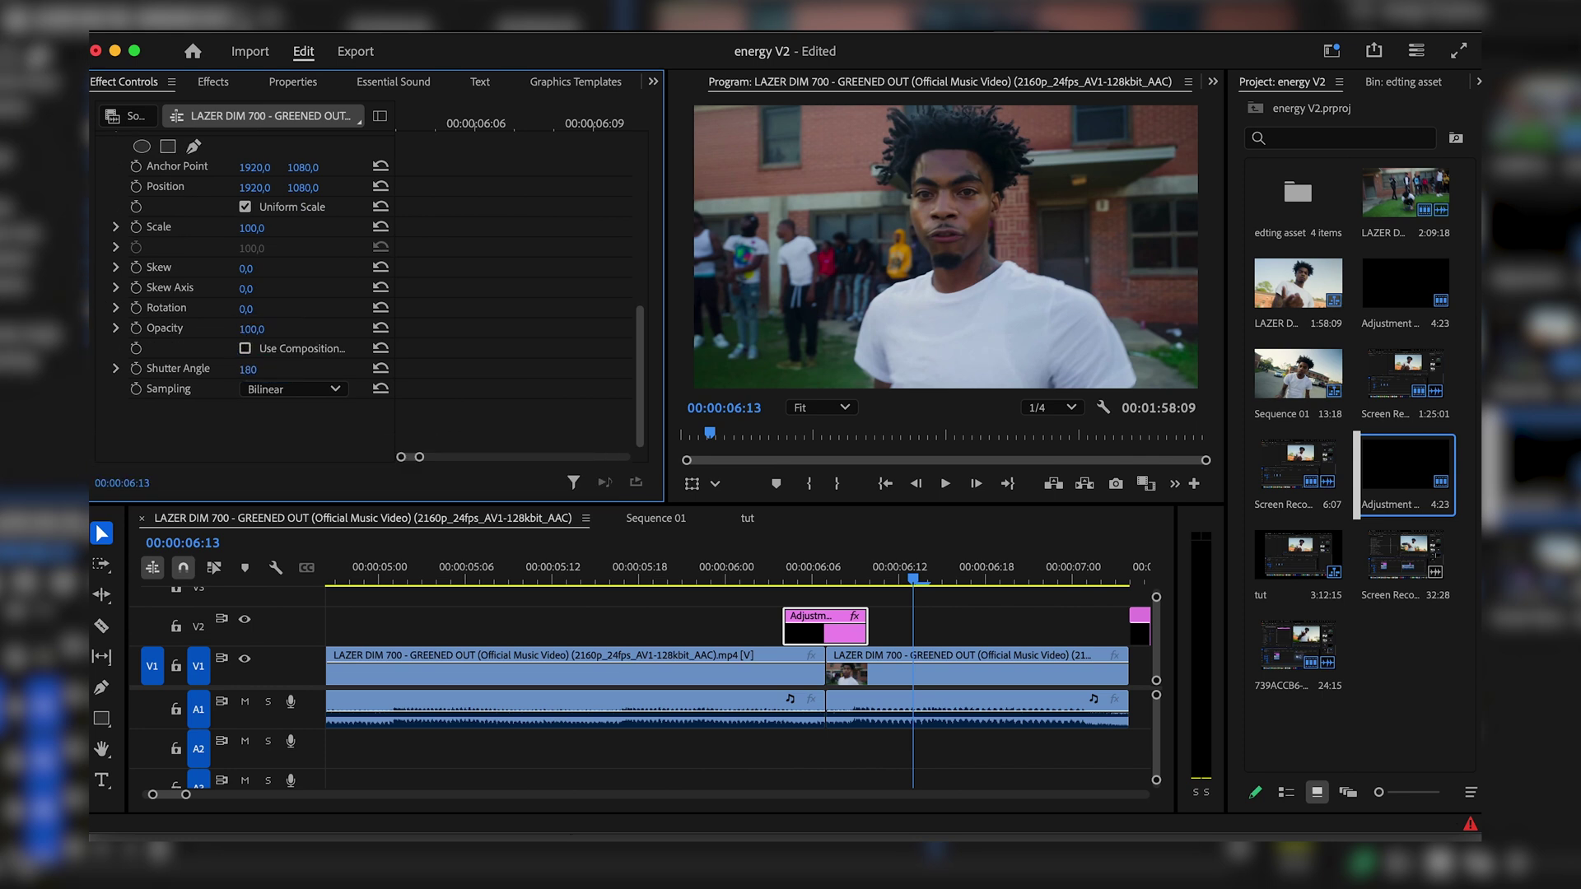
pyautogui.press('Return')
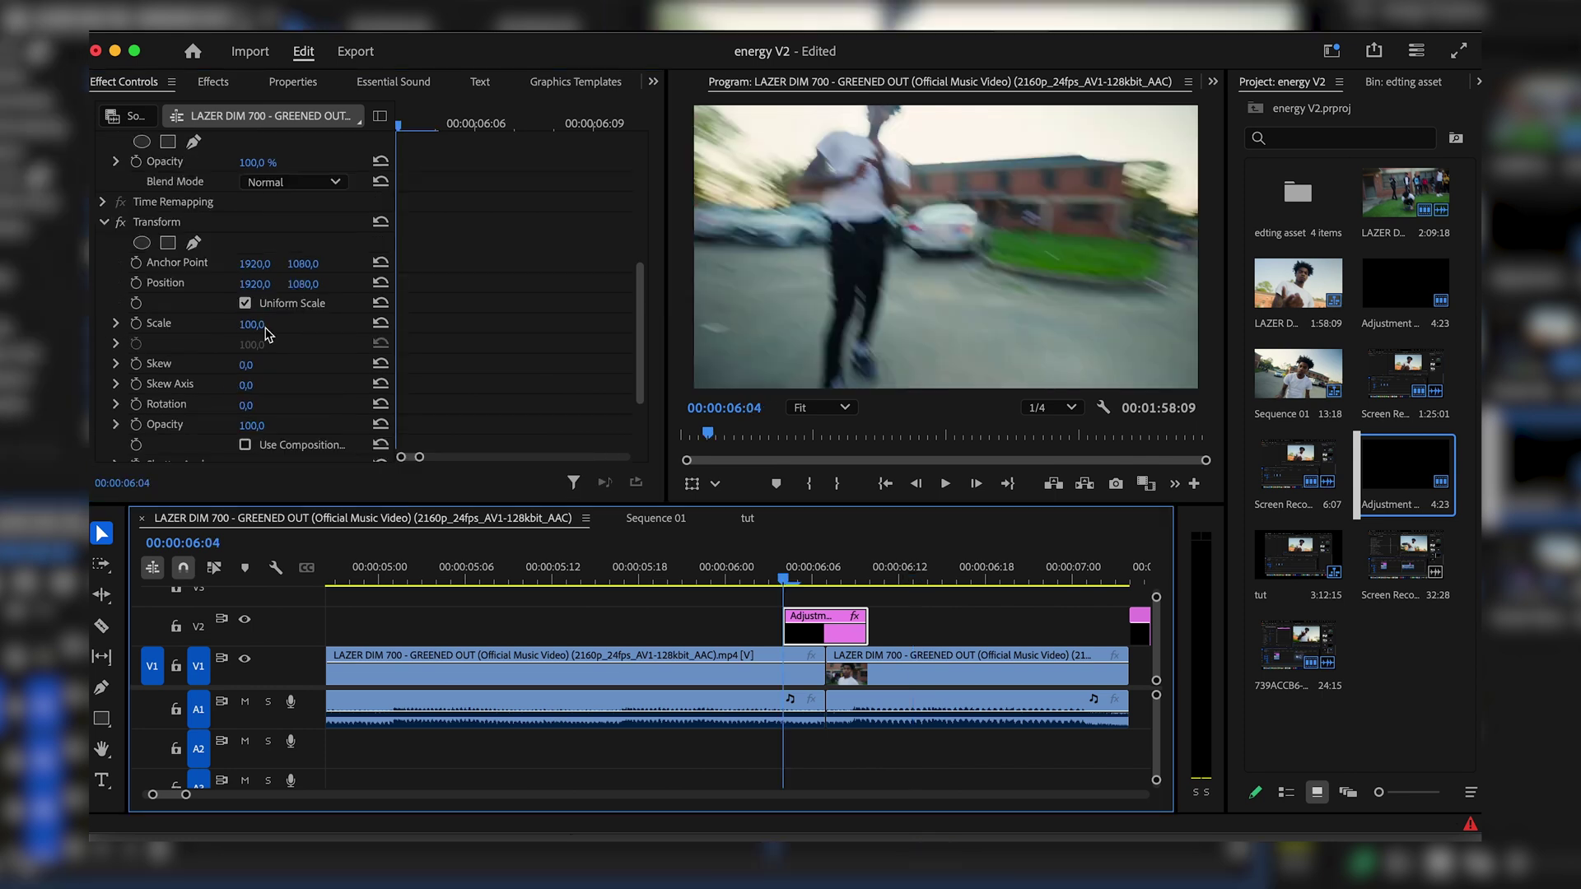
# Keyframe the Transform Scale at 135 on 00:00:06:04 and at 157 on 00:00:06:07.
pyautogui.click(252, 325)
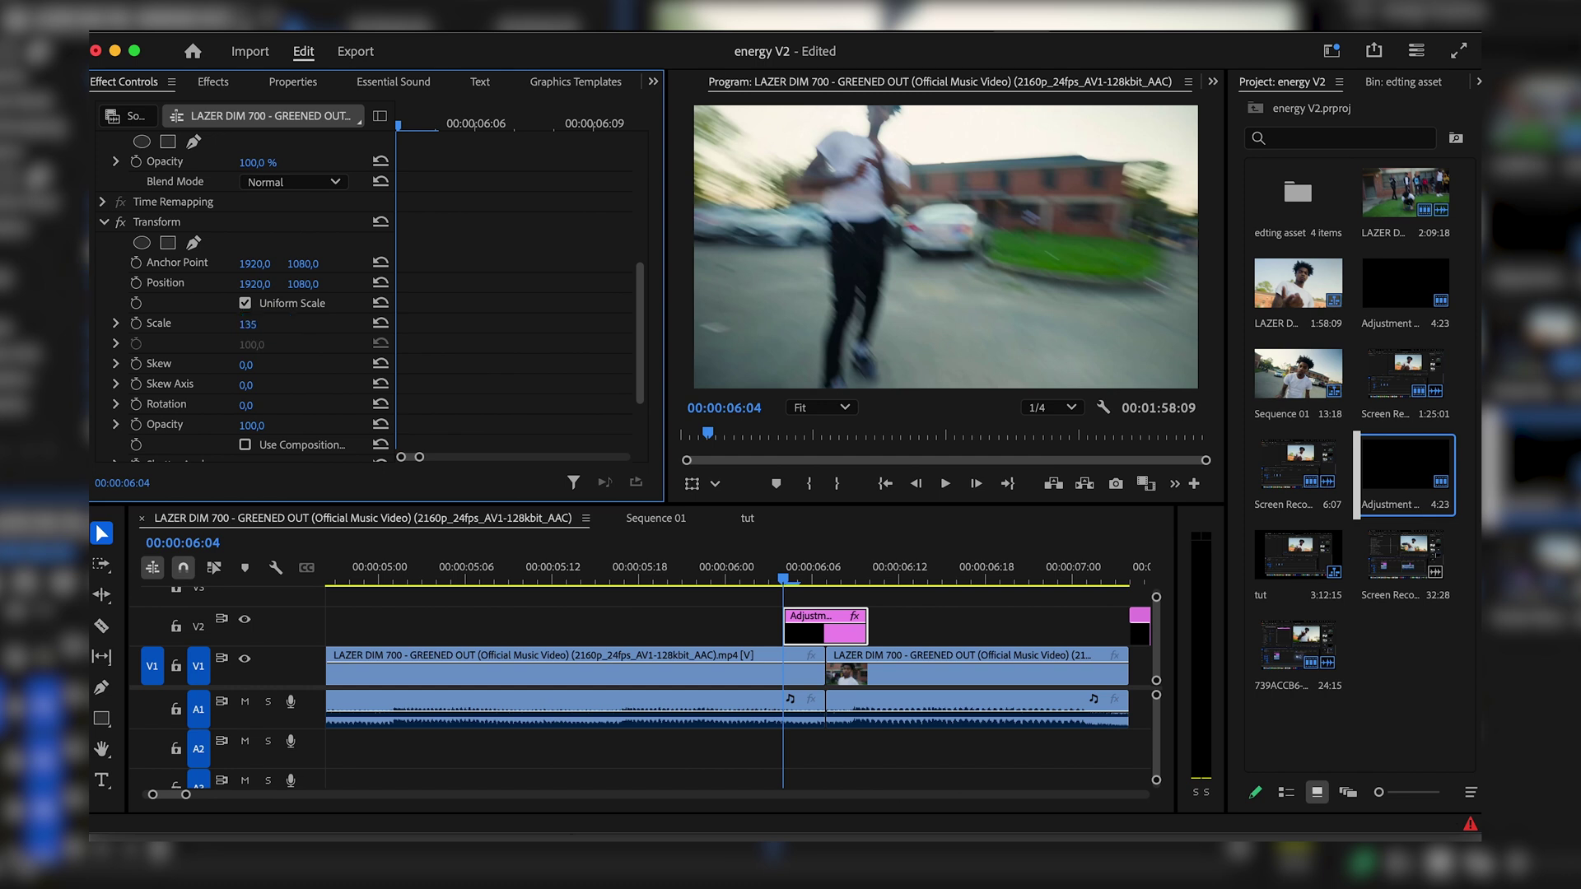
pyautogui.click(137, 324)
pyautogui.press('Right')
pyautogui.press('Right')
pyautogui.press('Right')
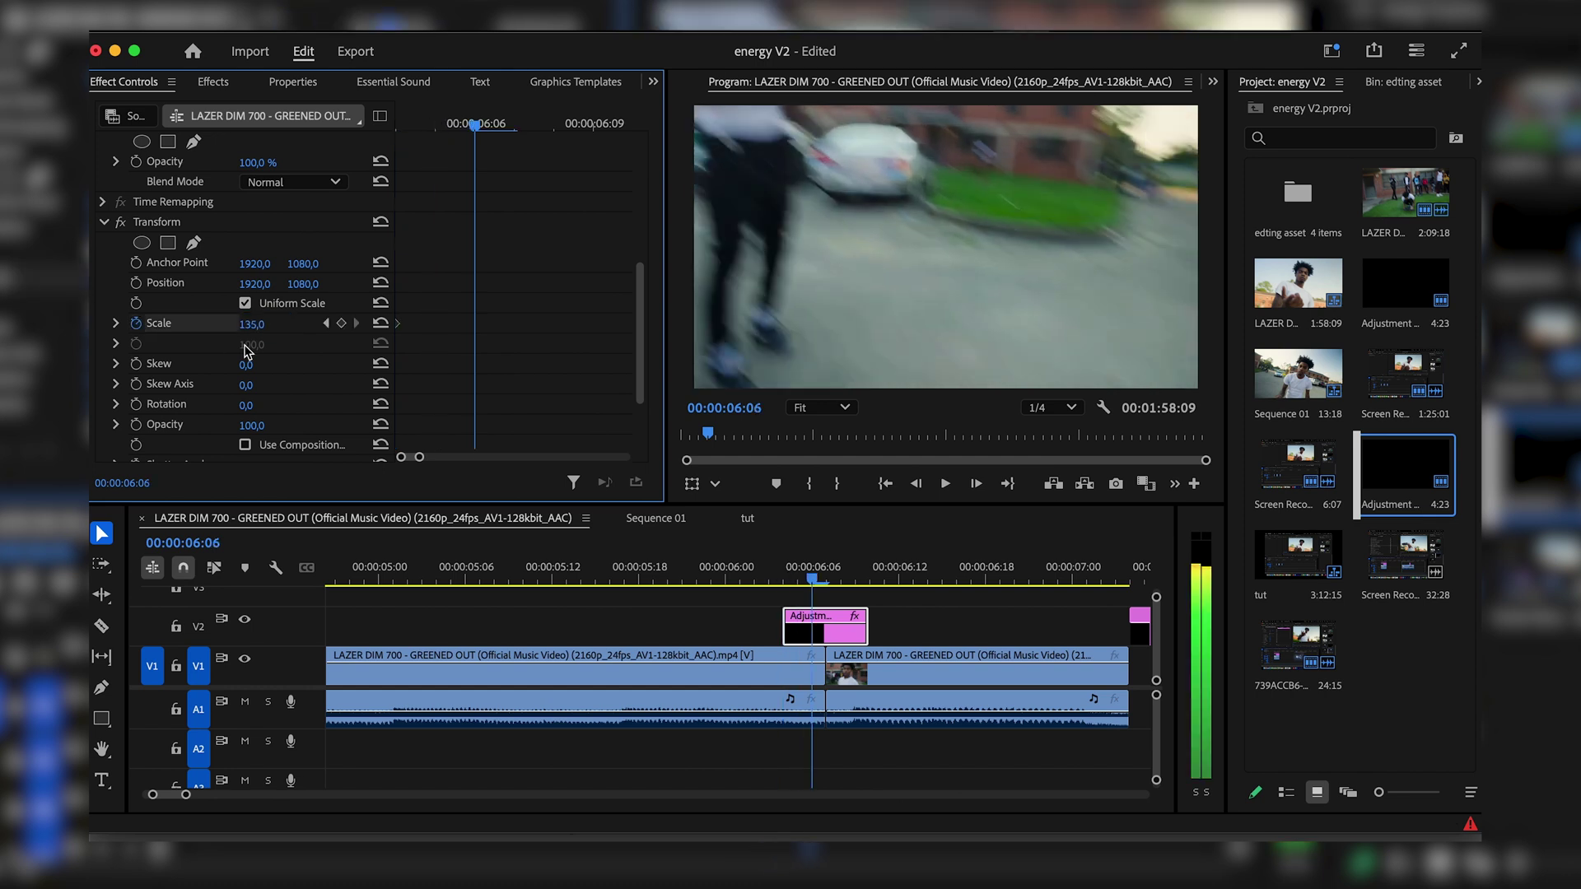
pyautogui.click(252, 325)
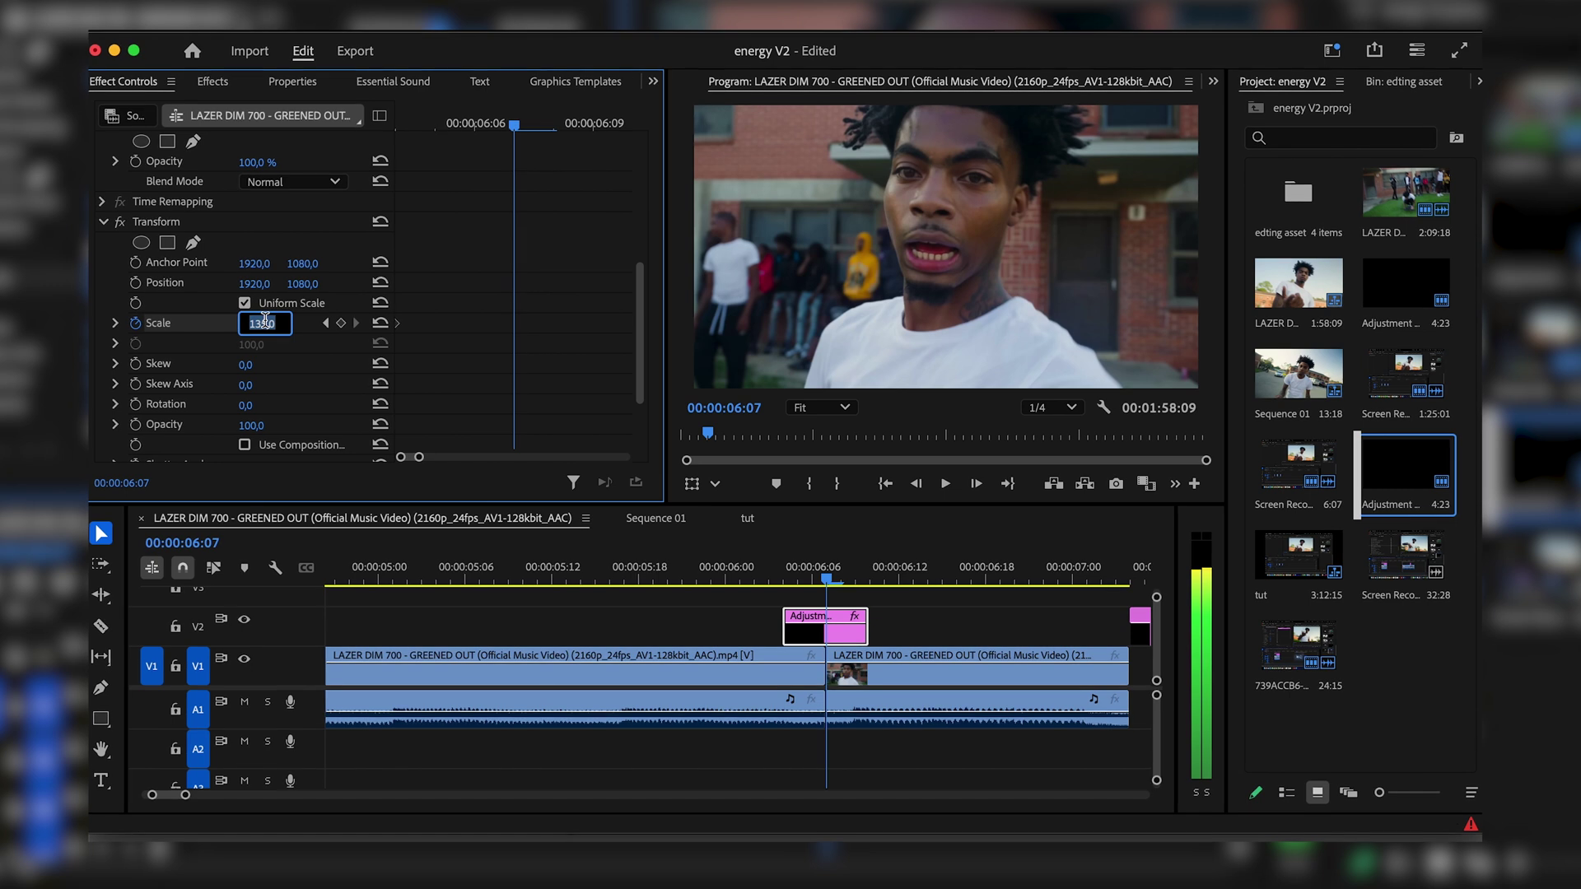
pyautogui.write('157')
pyautogui.press('Return')
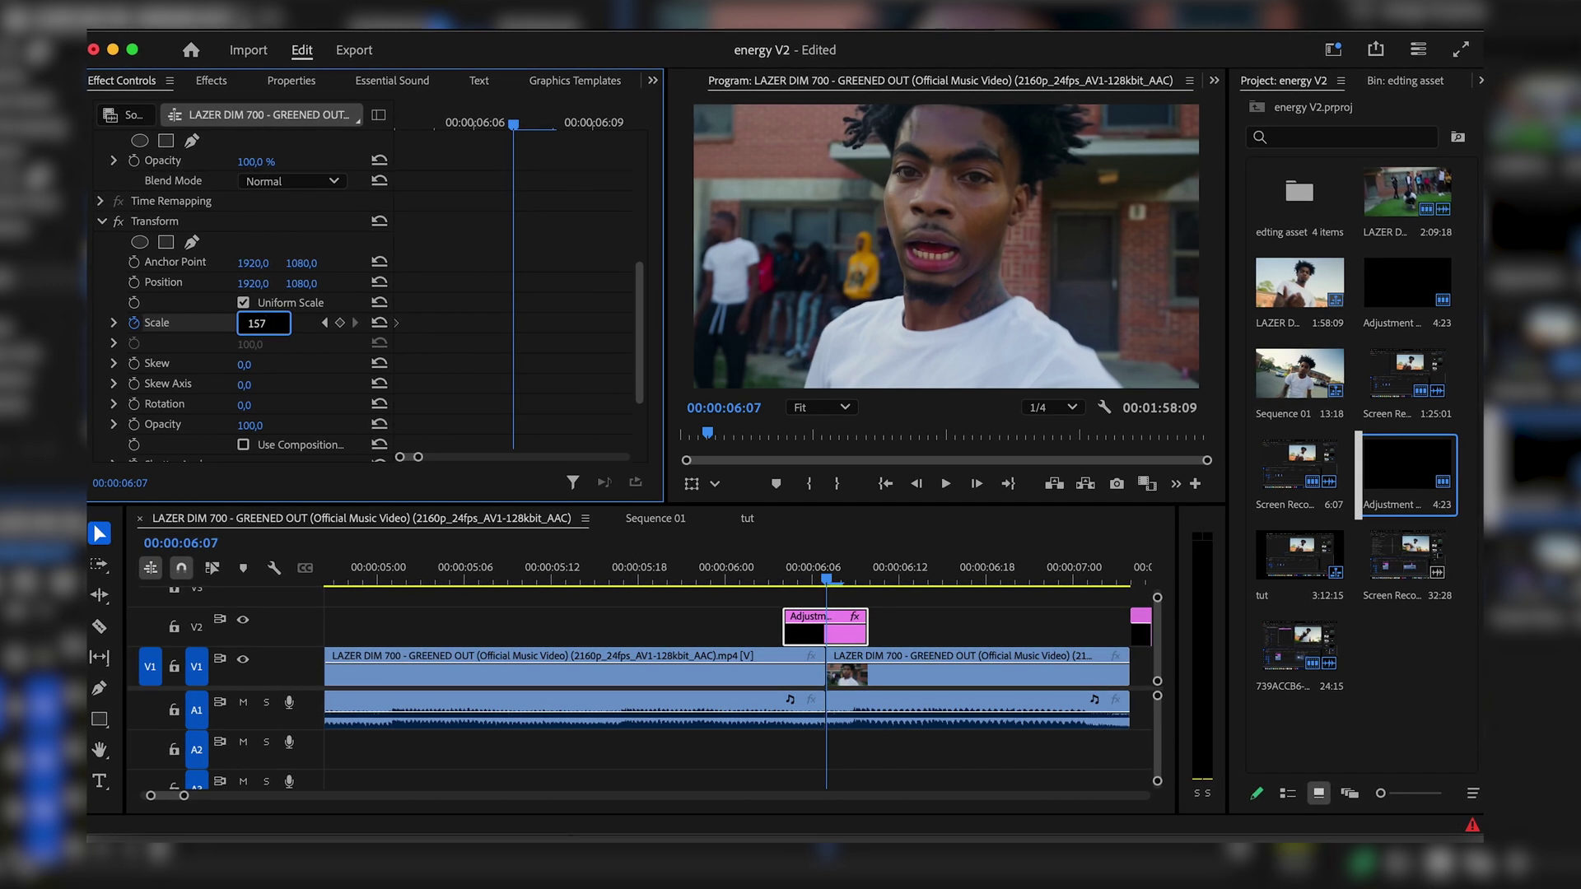
# Add a closing Scale keyframe at 00:00:06:10 and play the zoom across the cut.
pyautogui.press('Right')
pyautogui.press('Right')
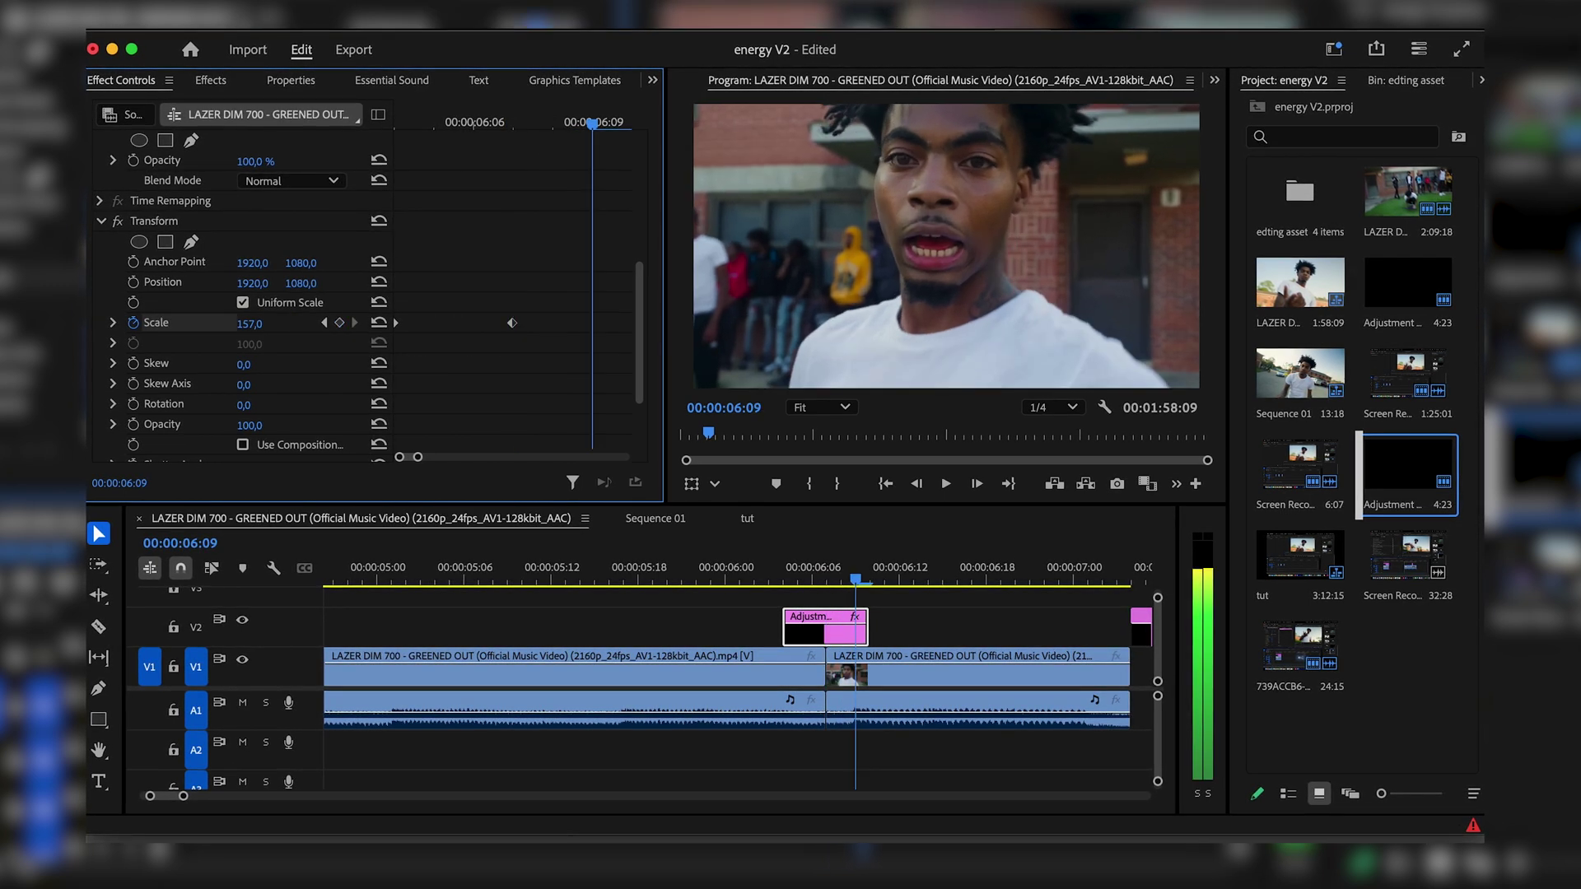
pyautogui.press('Right')
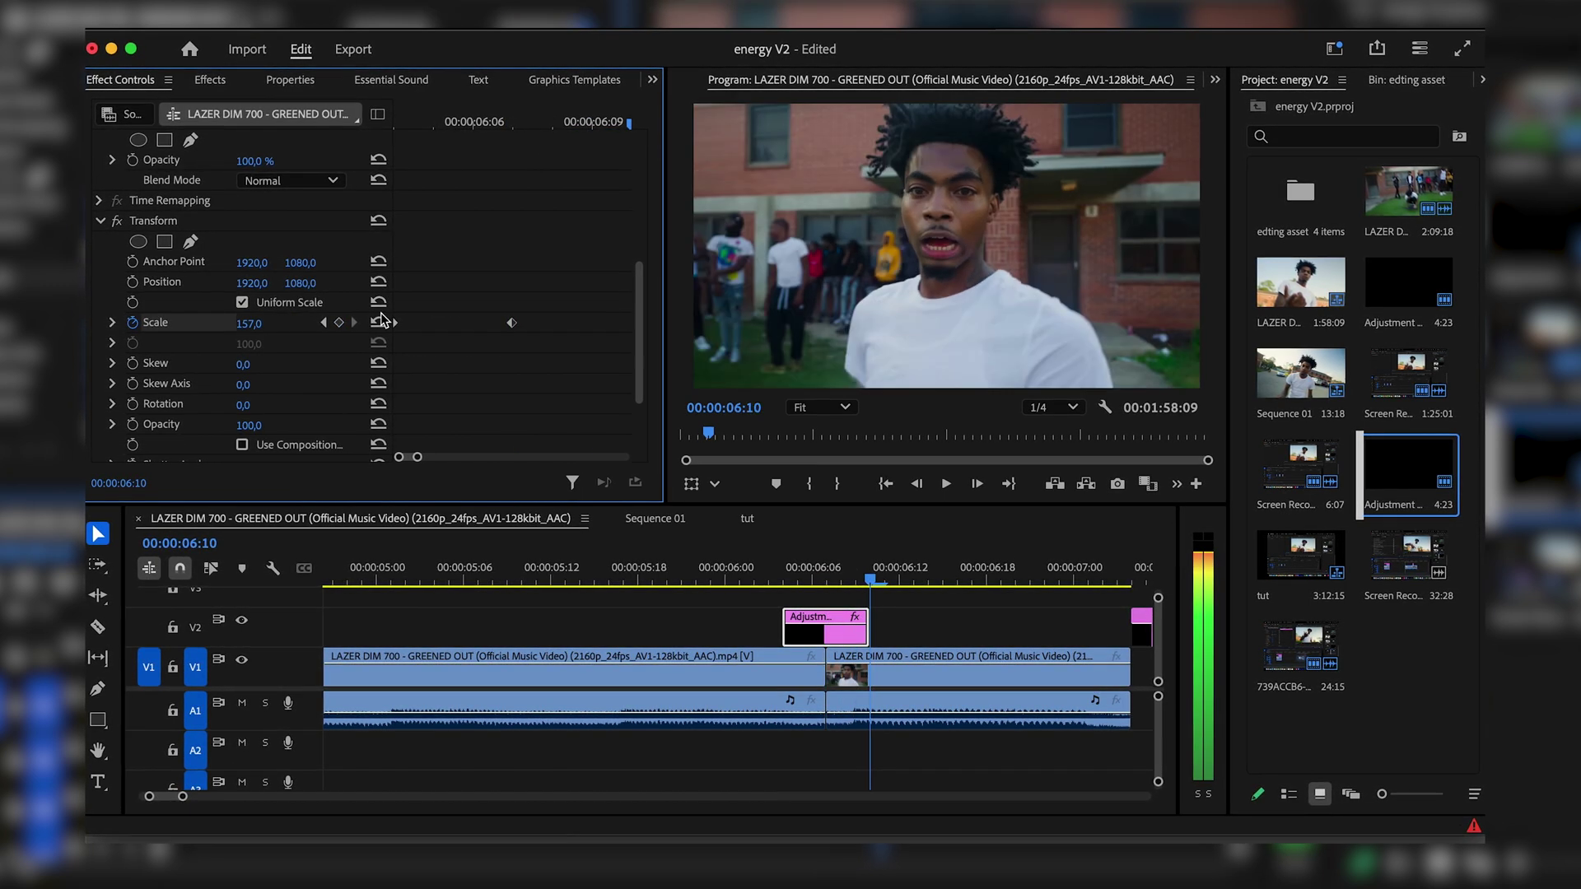
pyautogui.click(768, 571)
pyautogui.press('space')
pyautogui.click(766, 568)
pyautogui.press('space')
pyautogui.press('space')
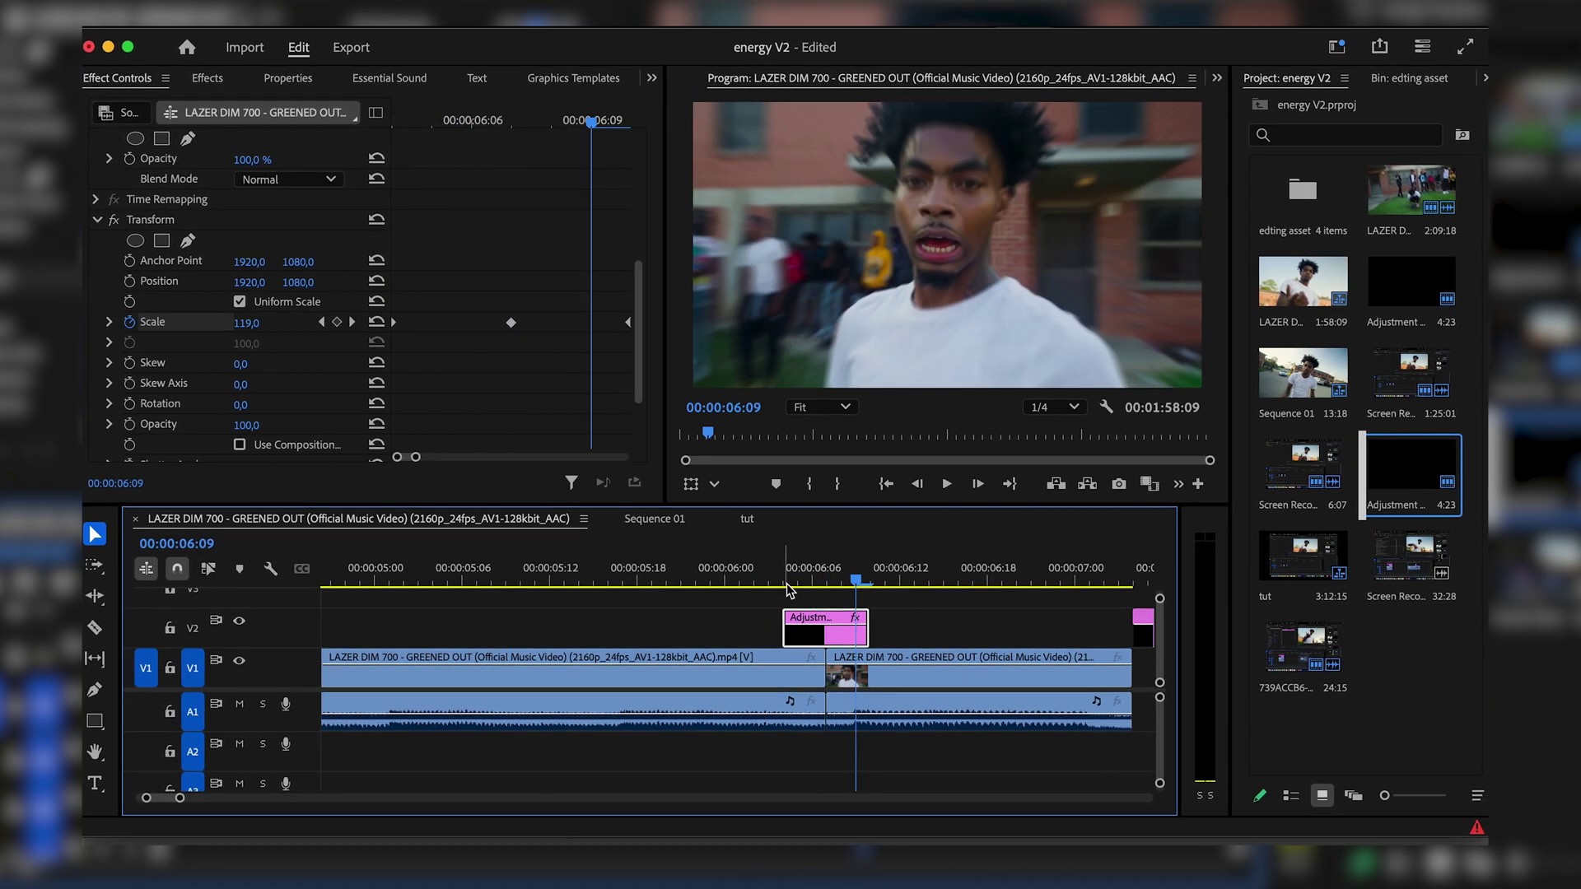
# Start Transform Position keyframes at 00:00:06:04 and add one at 00:00:06:05 with values 1992 and 1150.
pyautogui.click(786, 581)
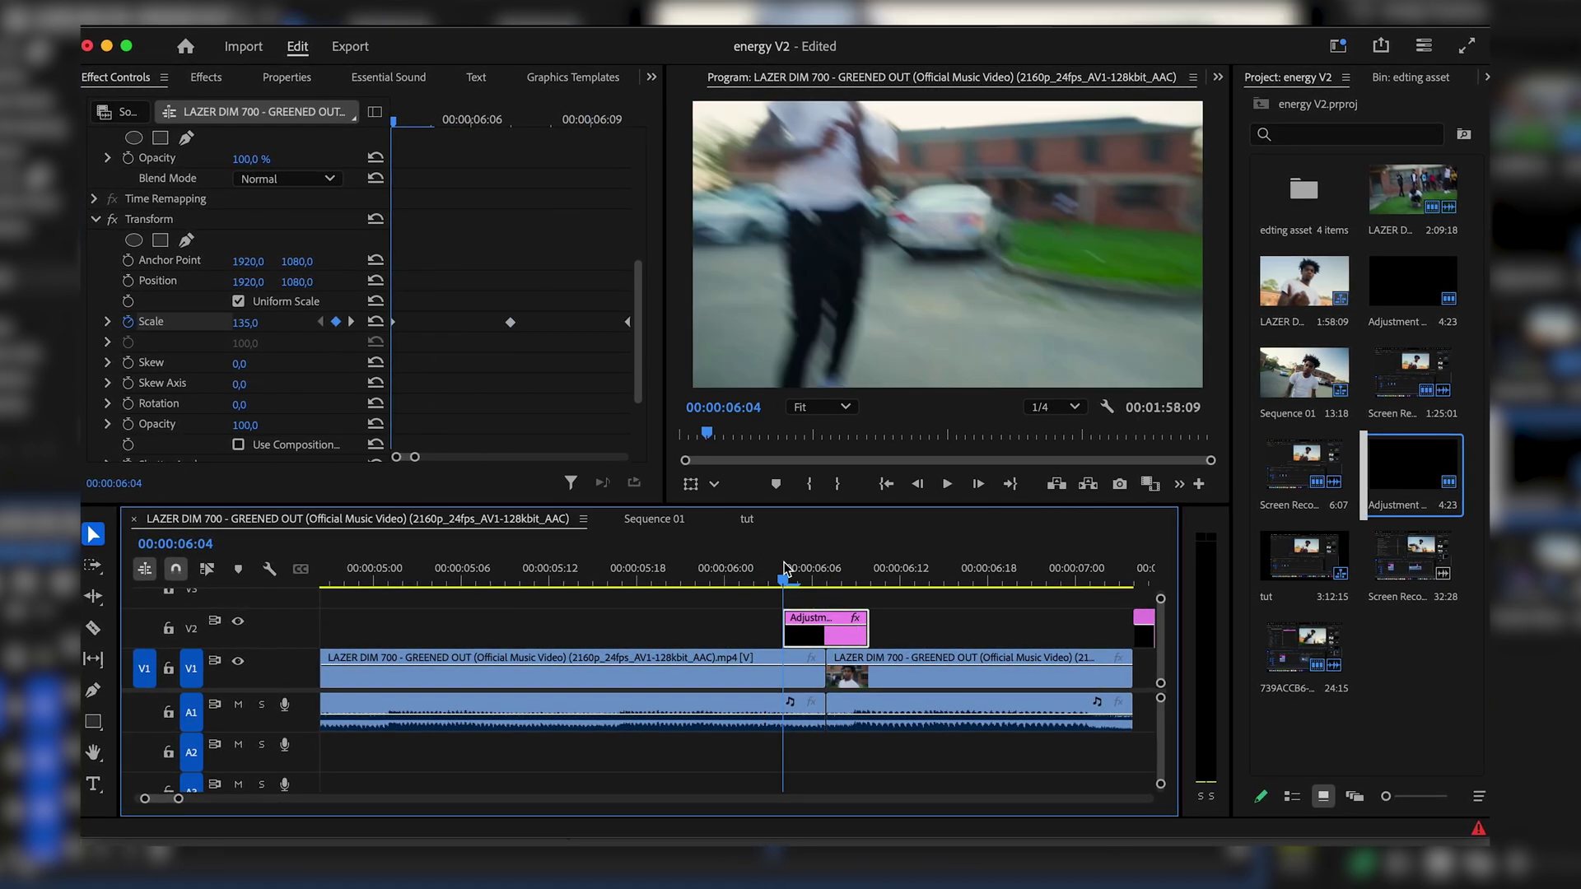
pyautogui.click(126, 281)
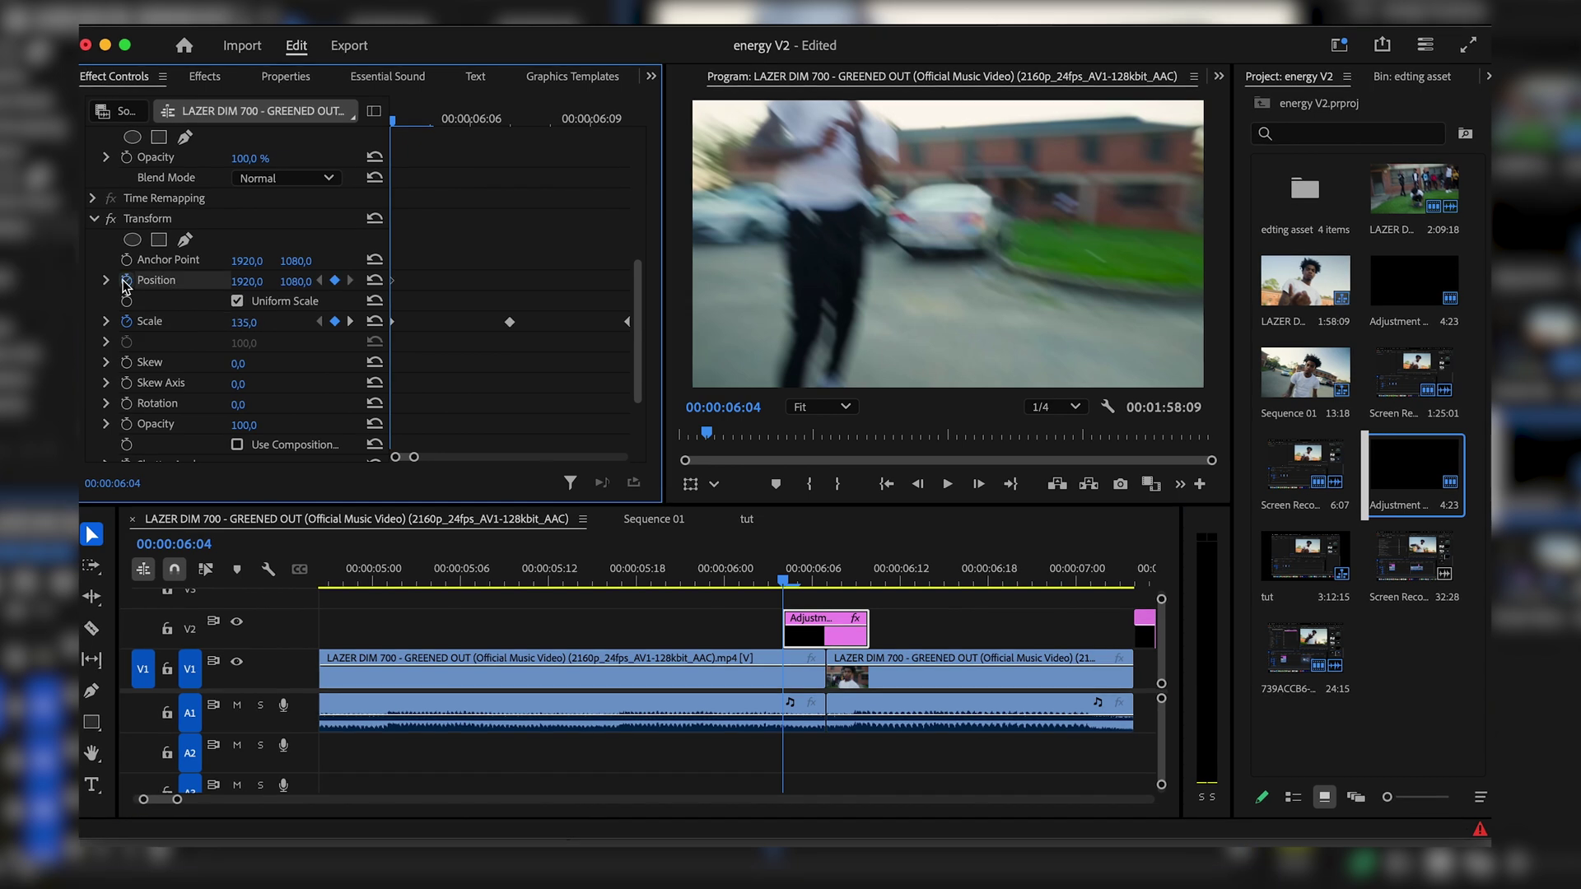
pyautogui.press('Right')
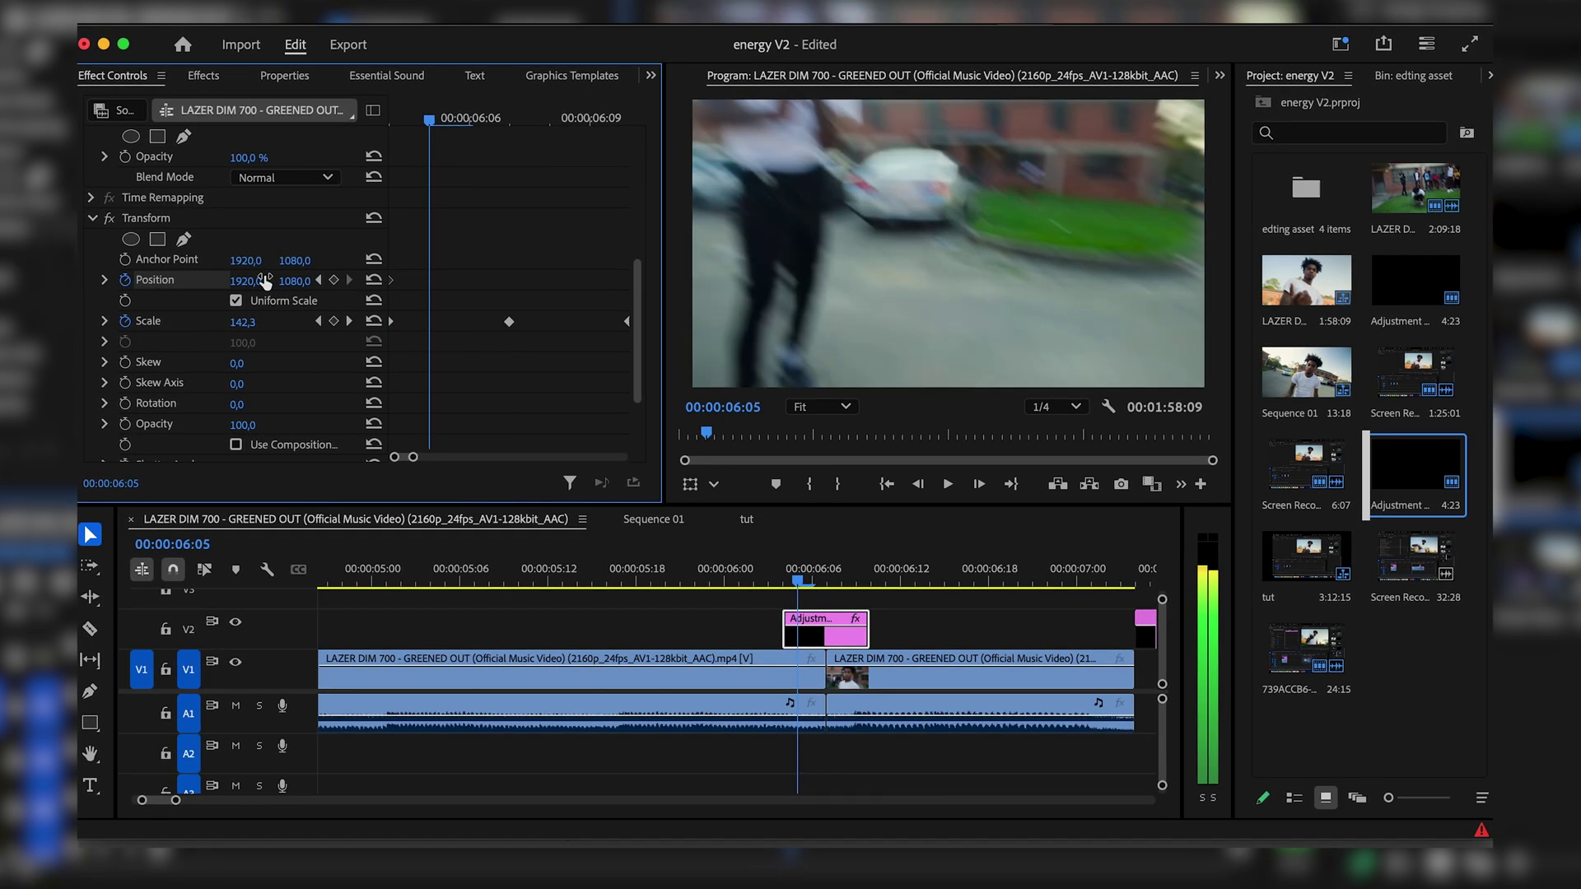
pyautogui.moveTo(265, 280); pyautogui.dragTo(345, 282)
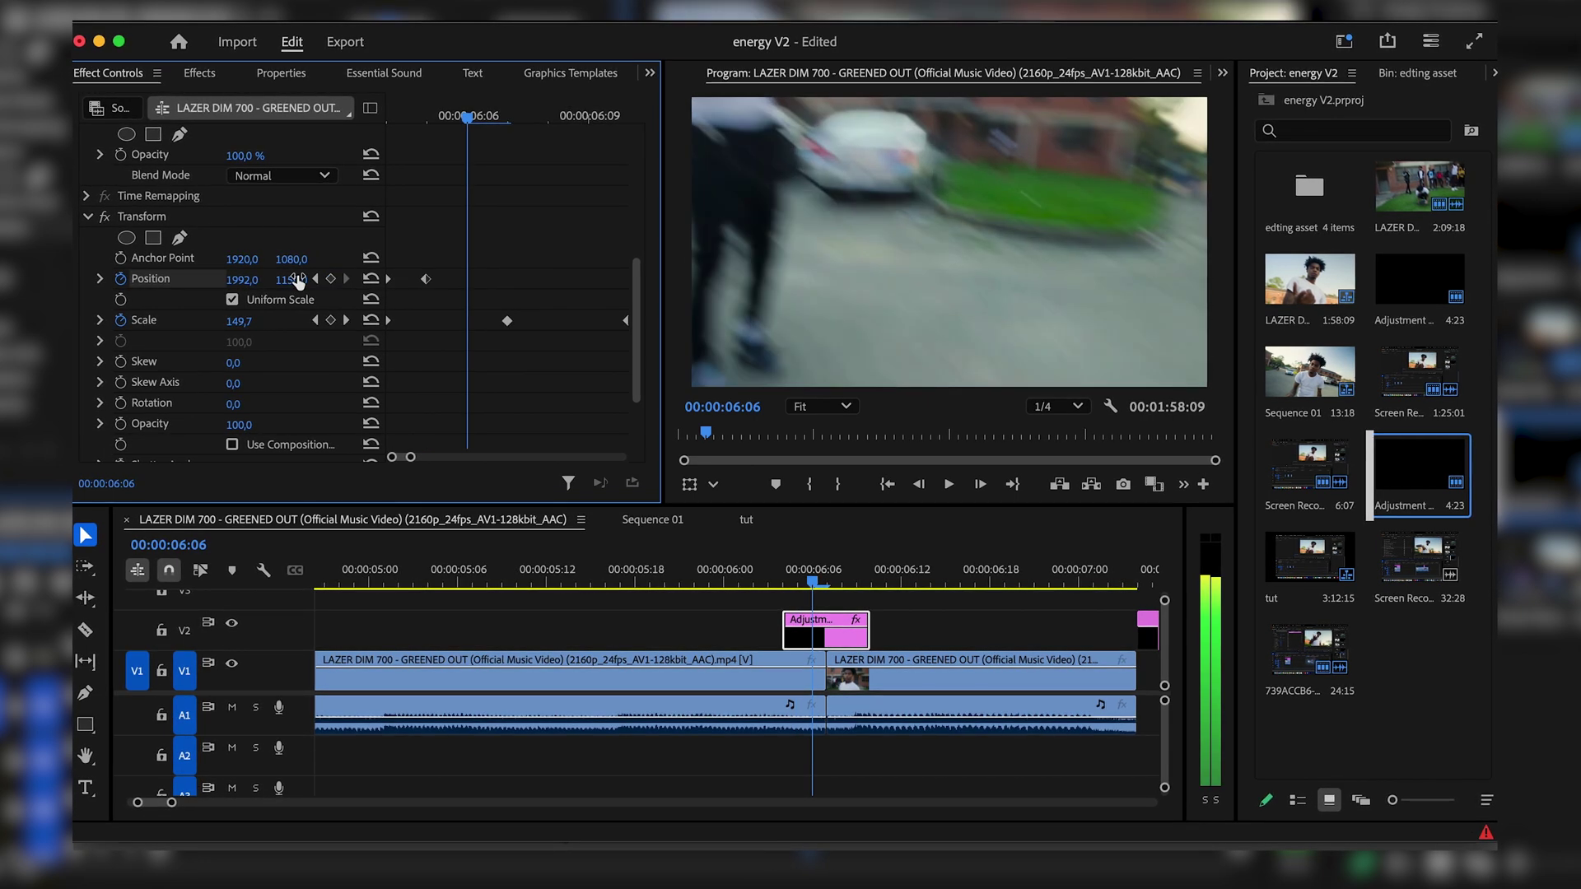
# Add a Position keyframe at 00:00:06:07 with a horizontal value of 1895 and a reduced vertical value.
pyautogui.press('Right')
pyautogui.moveTo(248, 281); pyautogui.dragTo(170, 281)
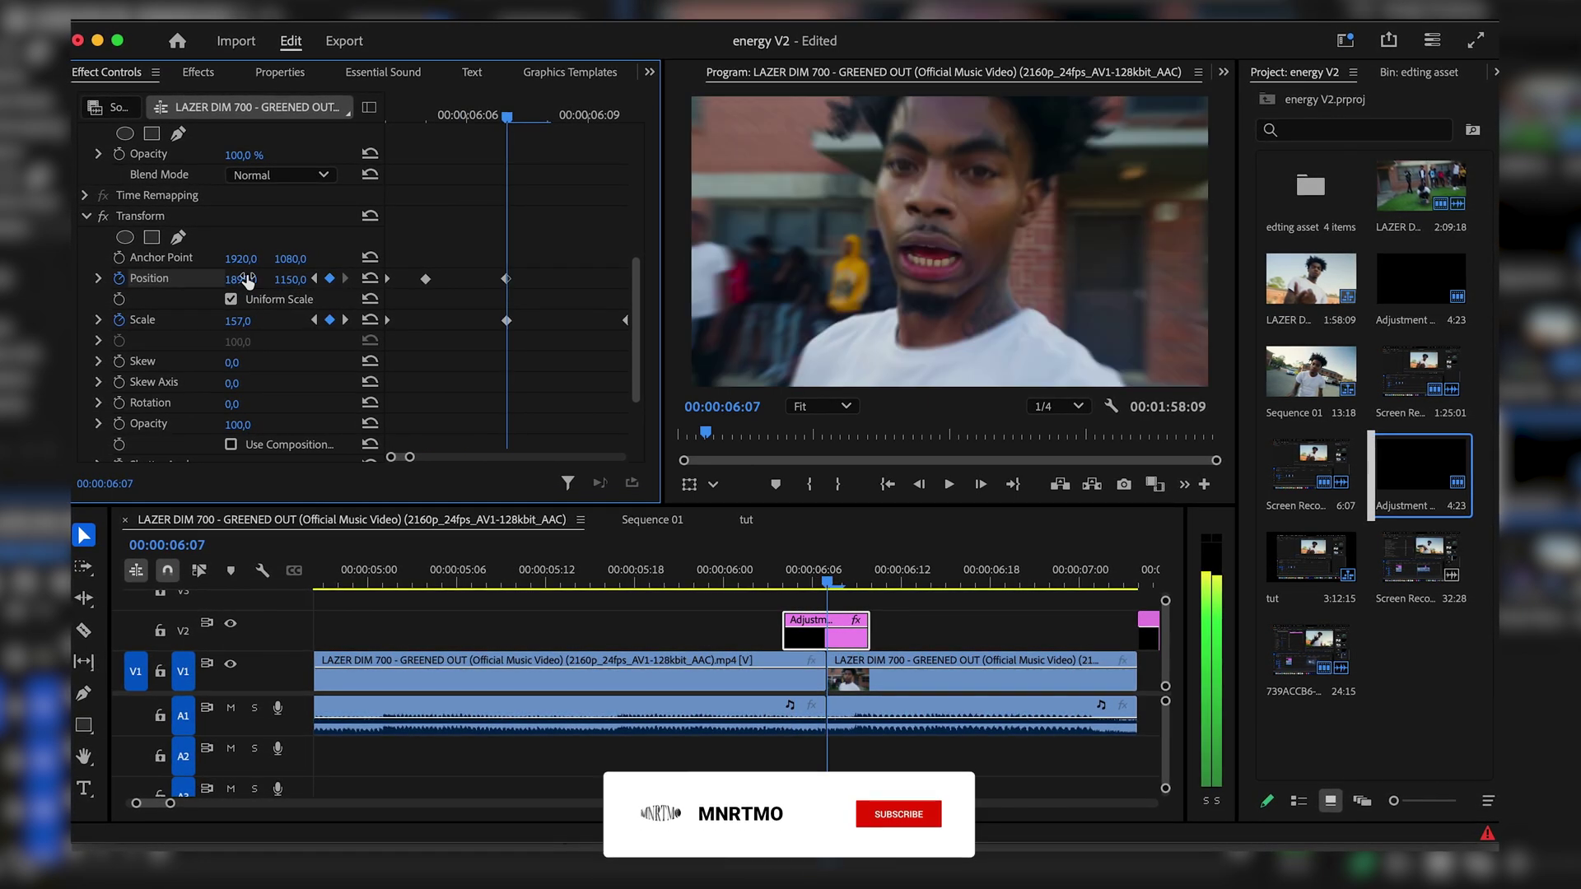
pyautogui.moveTo(290, 281); pyautogui.dragTo(219, 282)
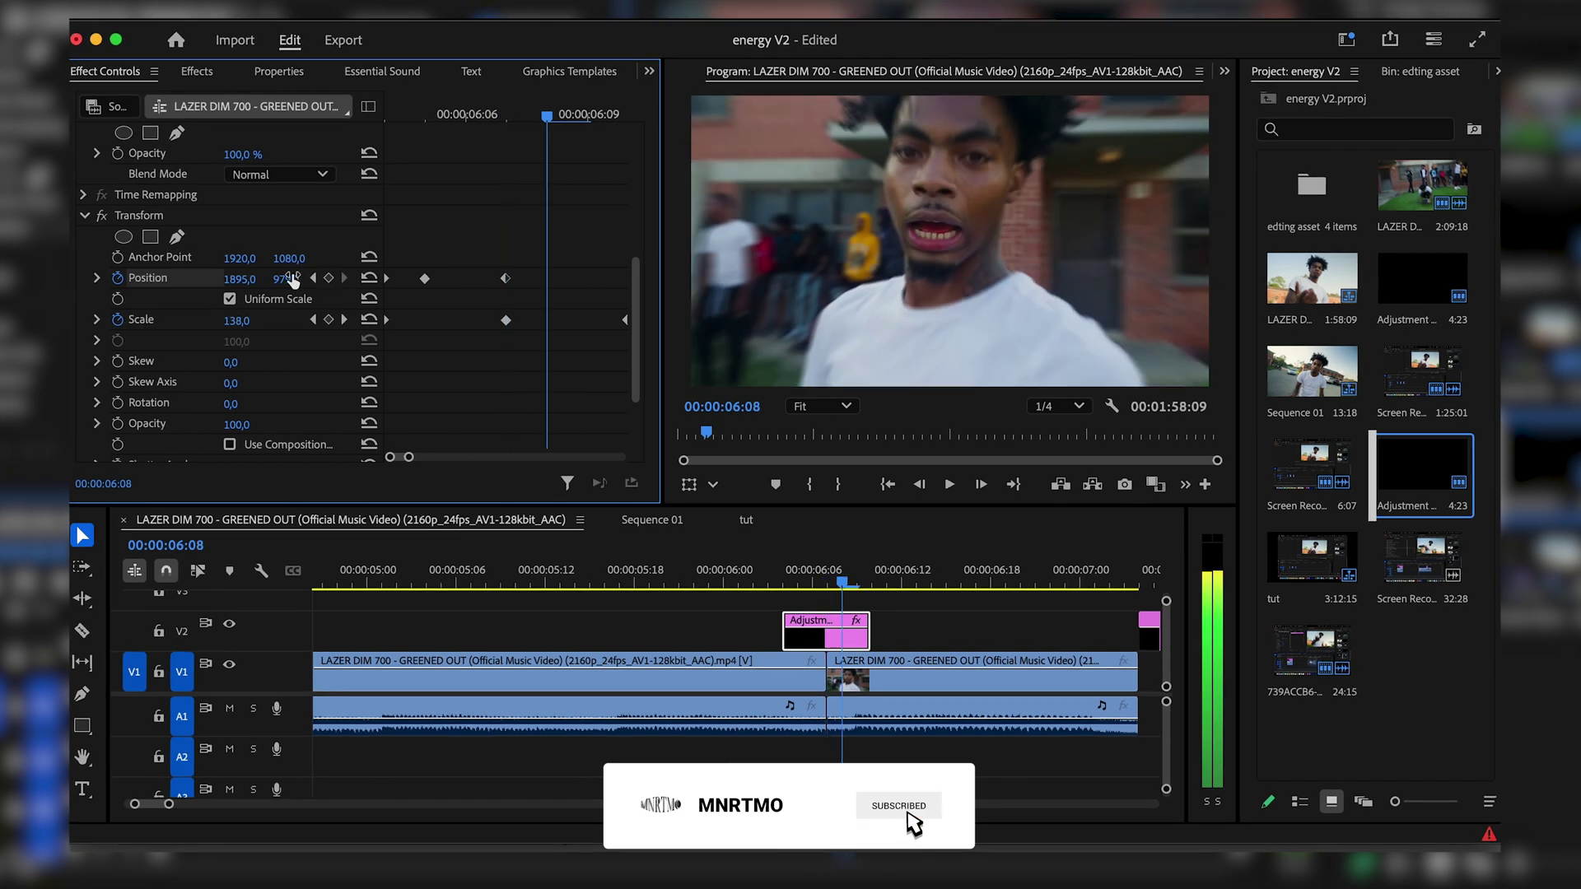
# Add Position keyframes at 00:00:06:08 with horizontal value 2077 and at 00:00:06:09 with values 2195 and 1188.
pyautogui.press('Right')
pyautogui.moveTo(249, 282)
pyautogui.mouseDown()
pyautogui.moveTo(298, 281)
pyautogui.moveTo(251, 281)
pyautogui.mouseUp()
pyautogui.press('Right')
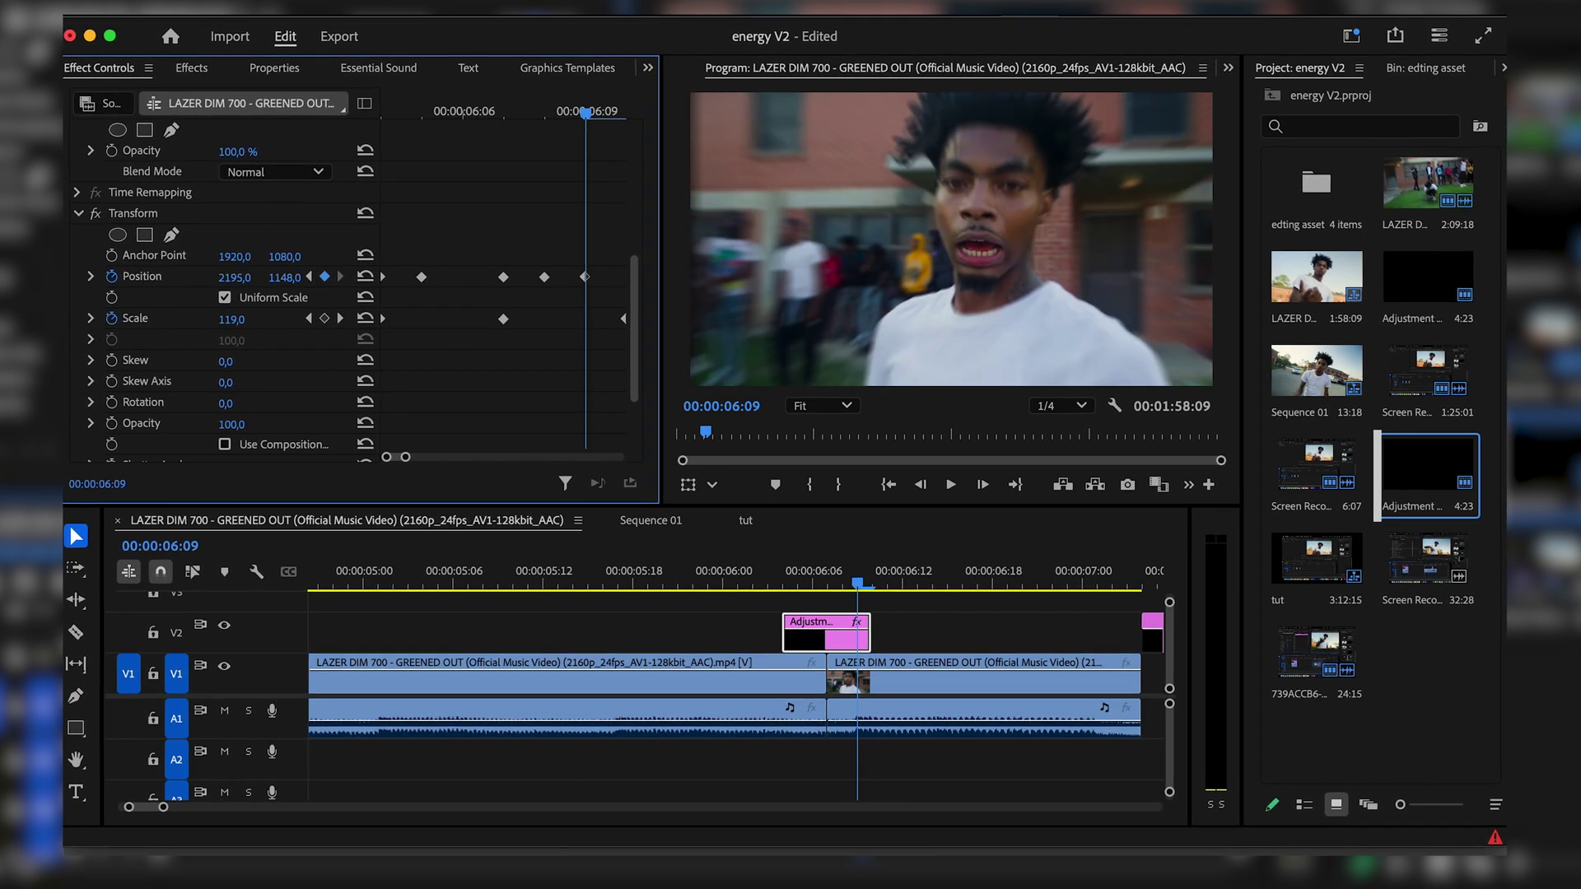
pyautogui.moveTo(287, 280); pyautogui.dragTo(320, 280)
# Add a Position keyframe at 00:00:06:10 and shift the three preceding keyframes one frame earlier to close the gap.
pyautogui.press('Right')
pyautogui.press('Left')
pyautogui.press('Right')
pyautogui.press('Left')
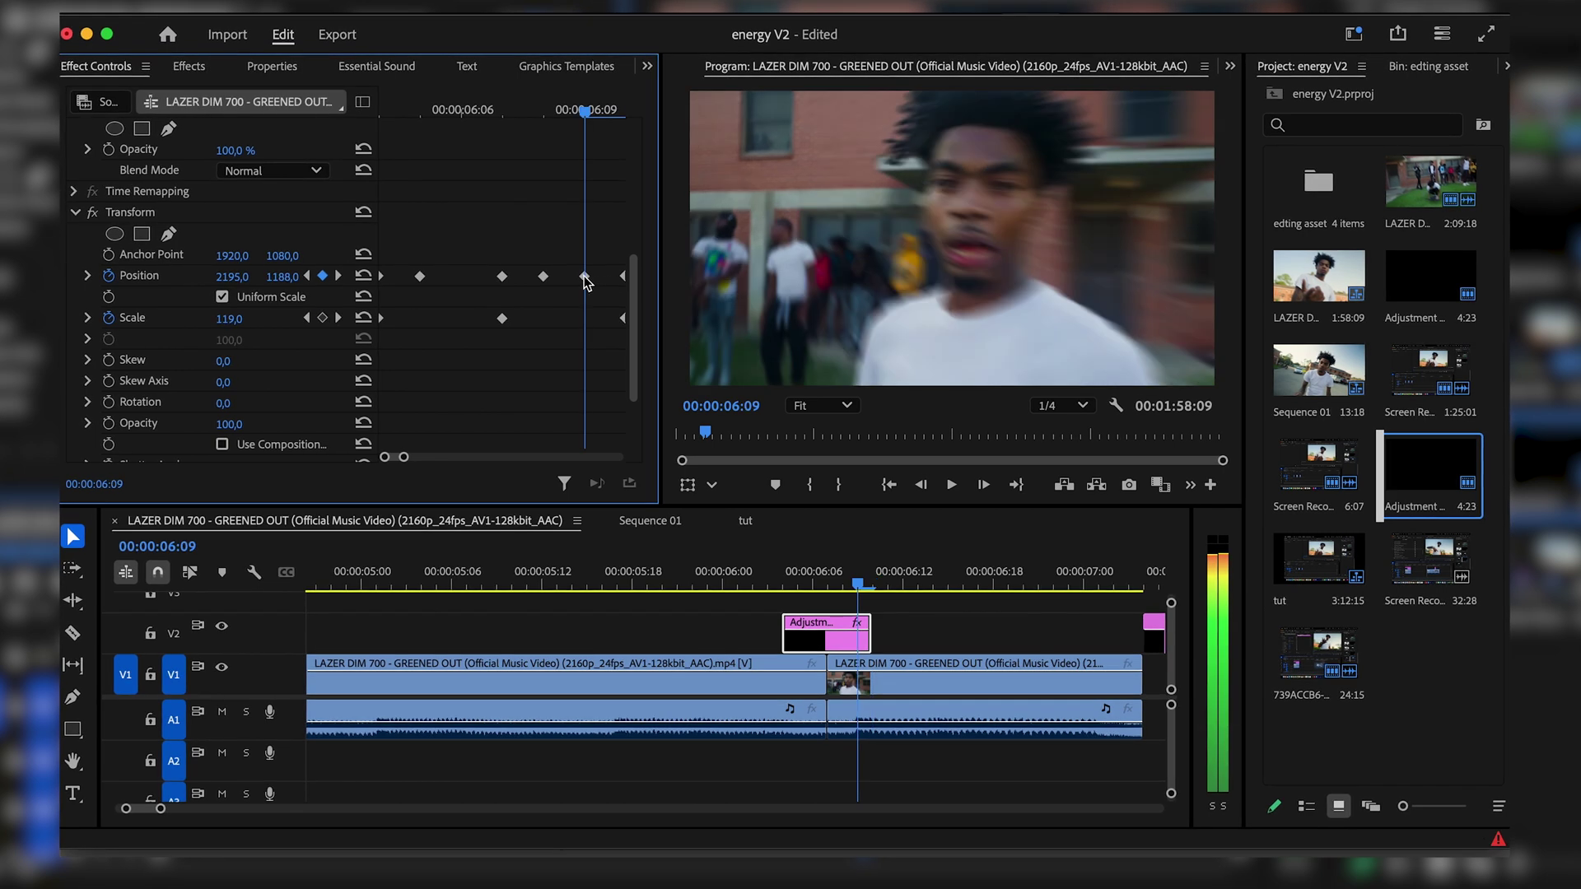
pyautogui.moveTo(486, 301); pyautogui.dragTo(490, 303)
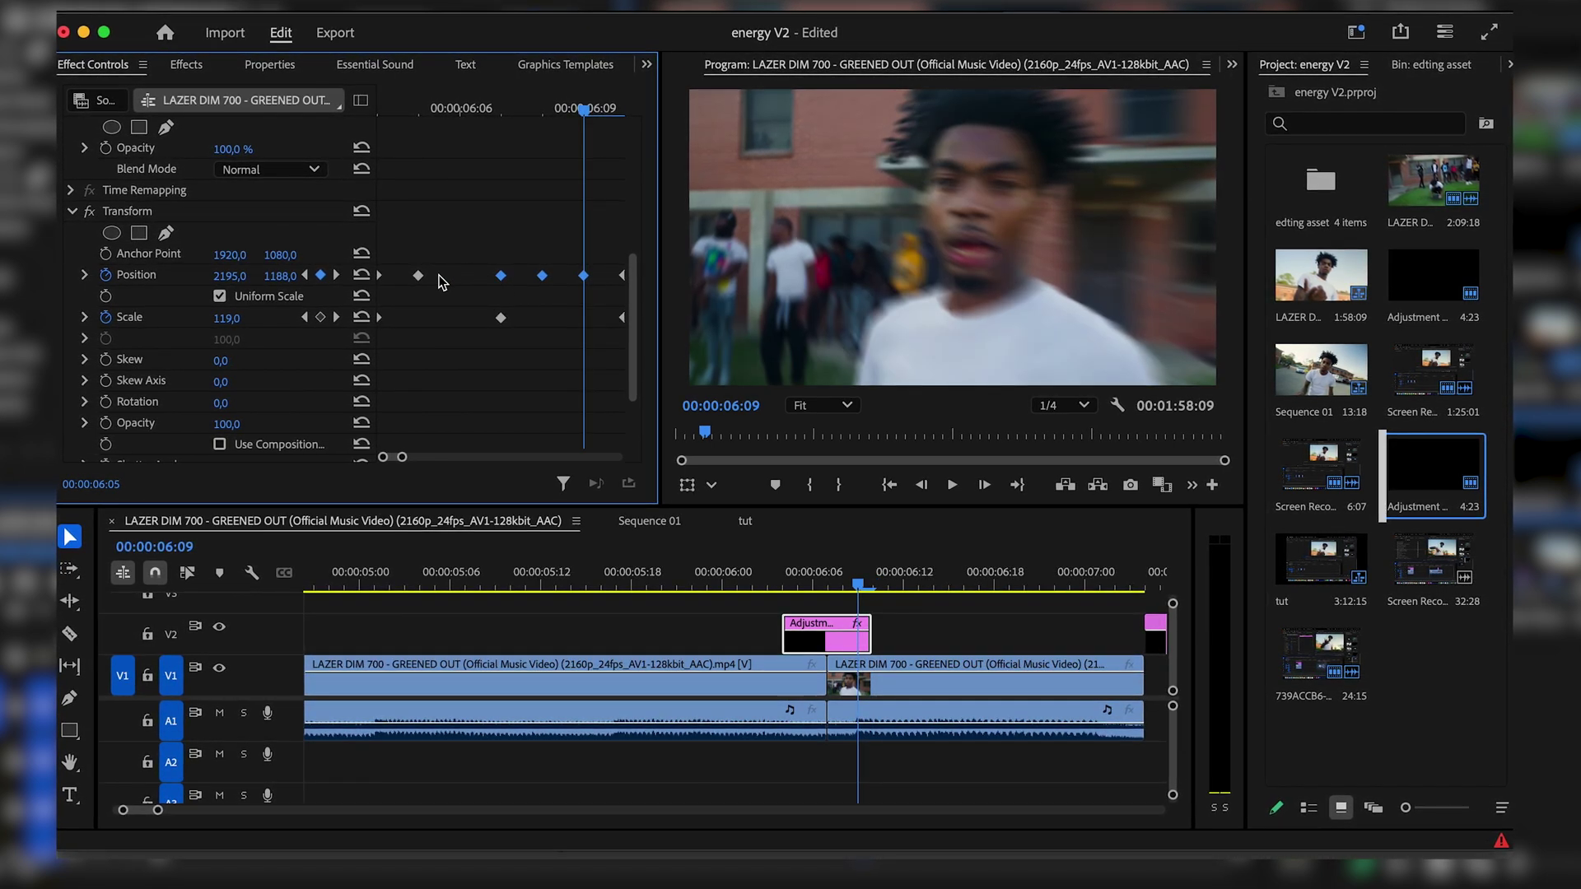
pyautogui.moveTo(541, 275)
pyautogui.mouseDown()
pyautogui.moveTo(500, 275)
pyautogui.moveTo(541, 275)
pyautogui.mouseUp()
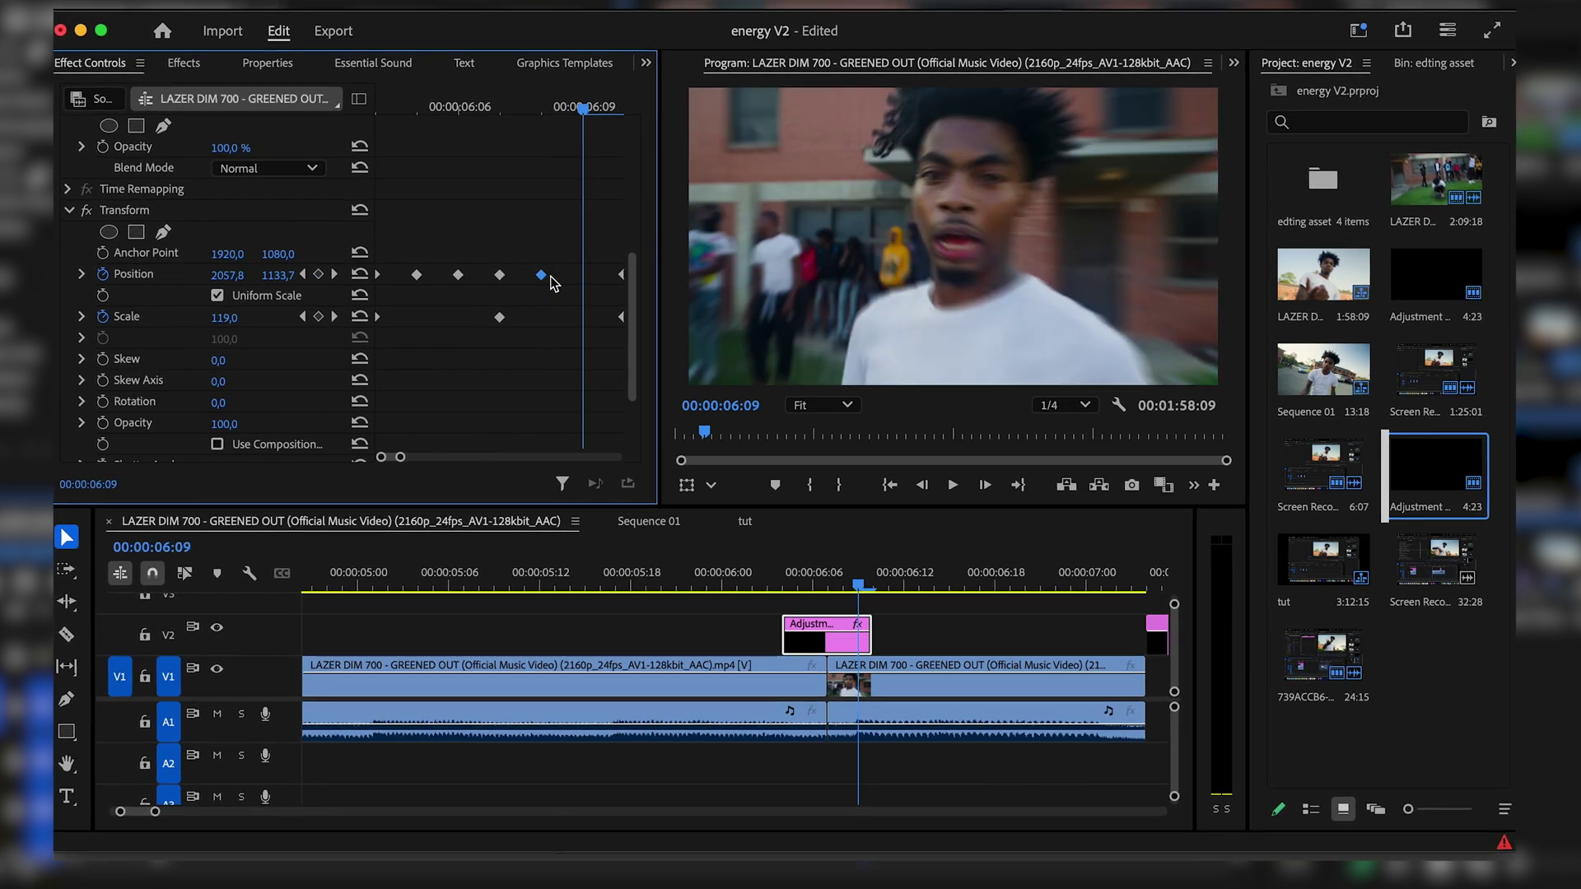
# Preview the shake across the cut and set the vertical Position value at 00:00:06:05 to 1213.
pyautogui.click(766, 576)
pyautogui.press('space')
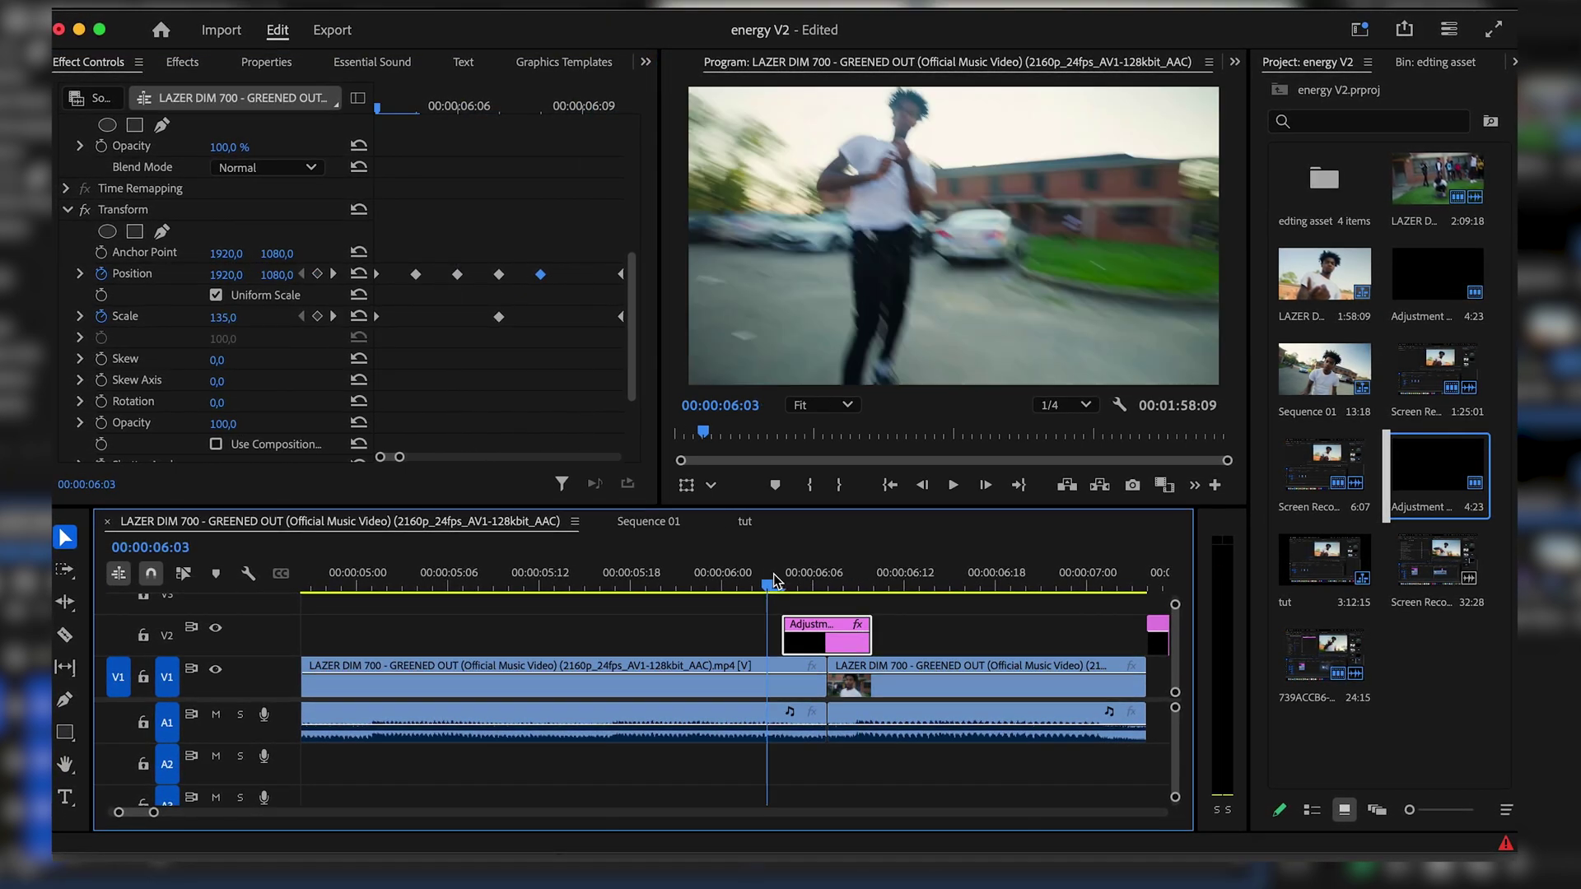
pyautogui.press('space')
pyautogui.moveTo(786, 605); pyautogui.dragTo(797, 638)
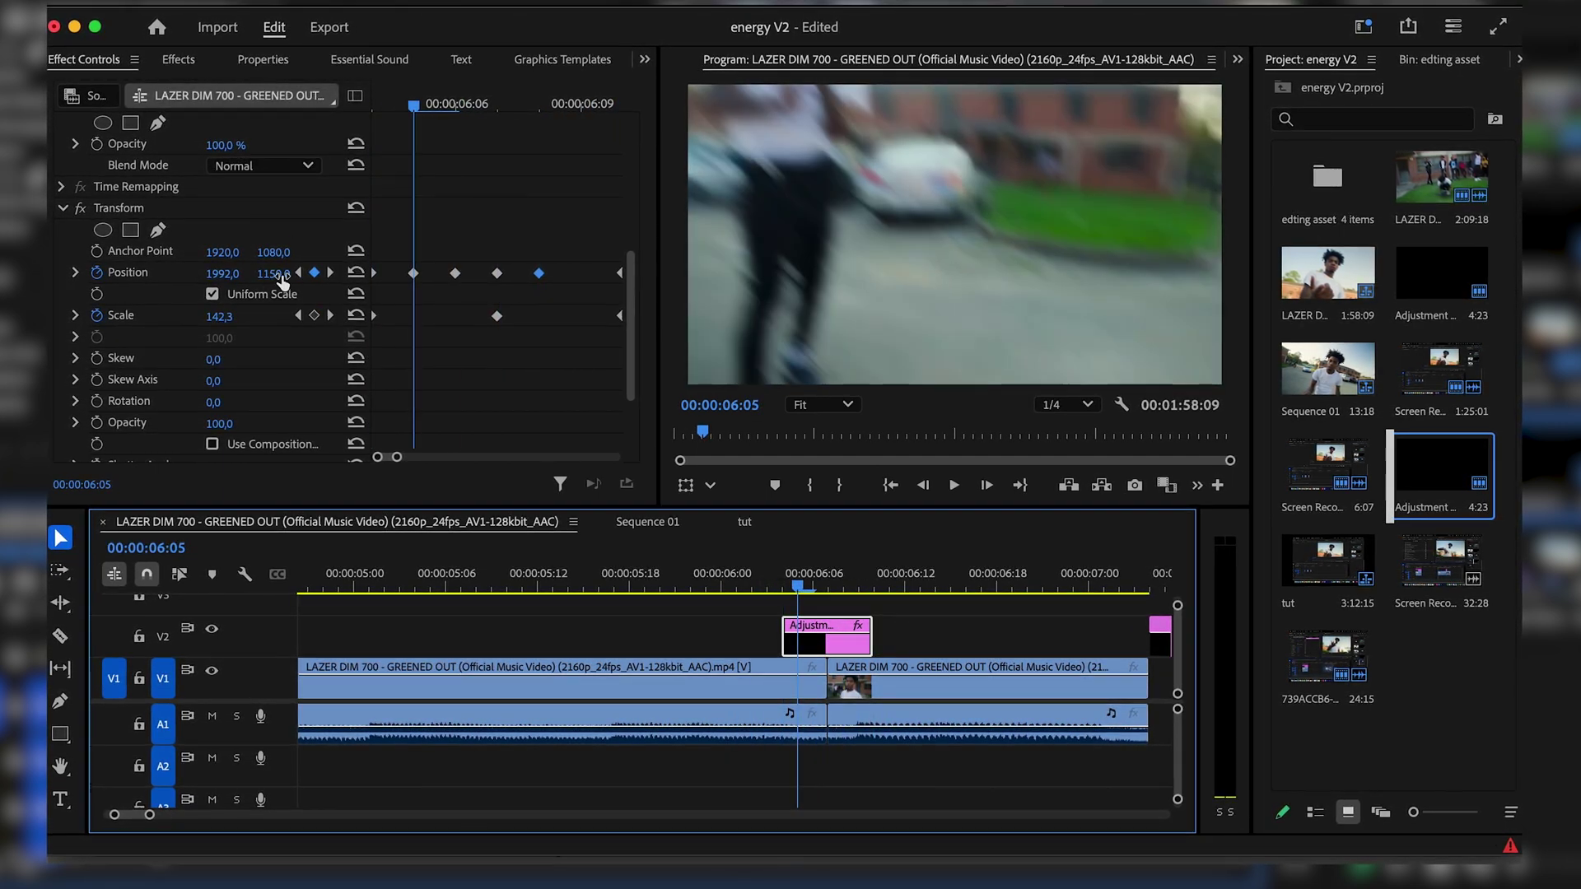
pyautogui.moveTo(275, 272); pyautogui.dragTo(296, 273)
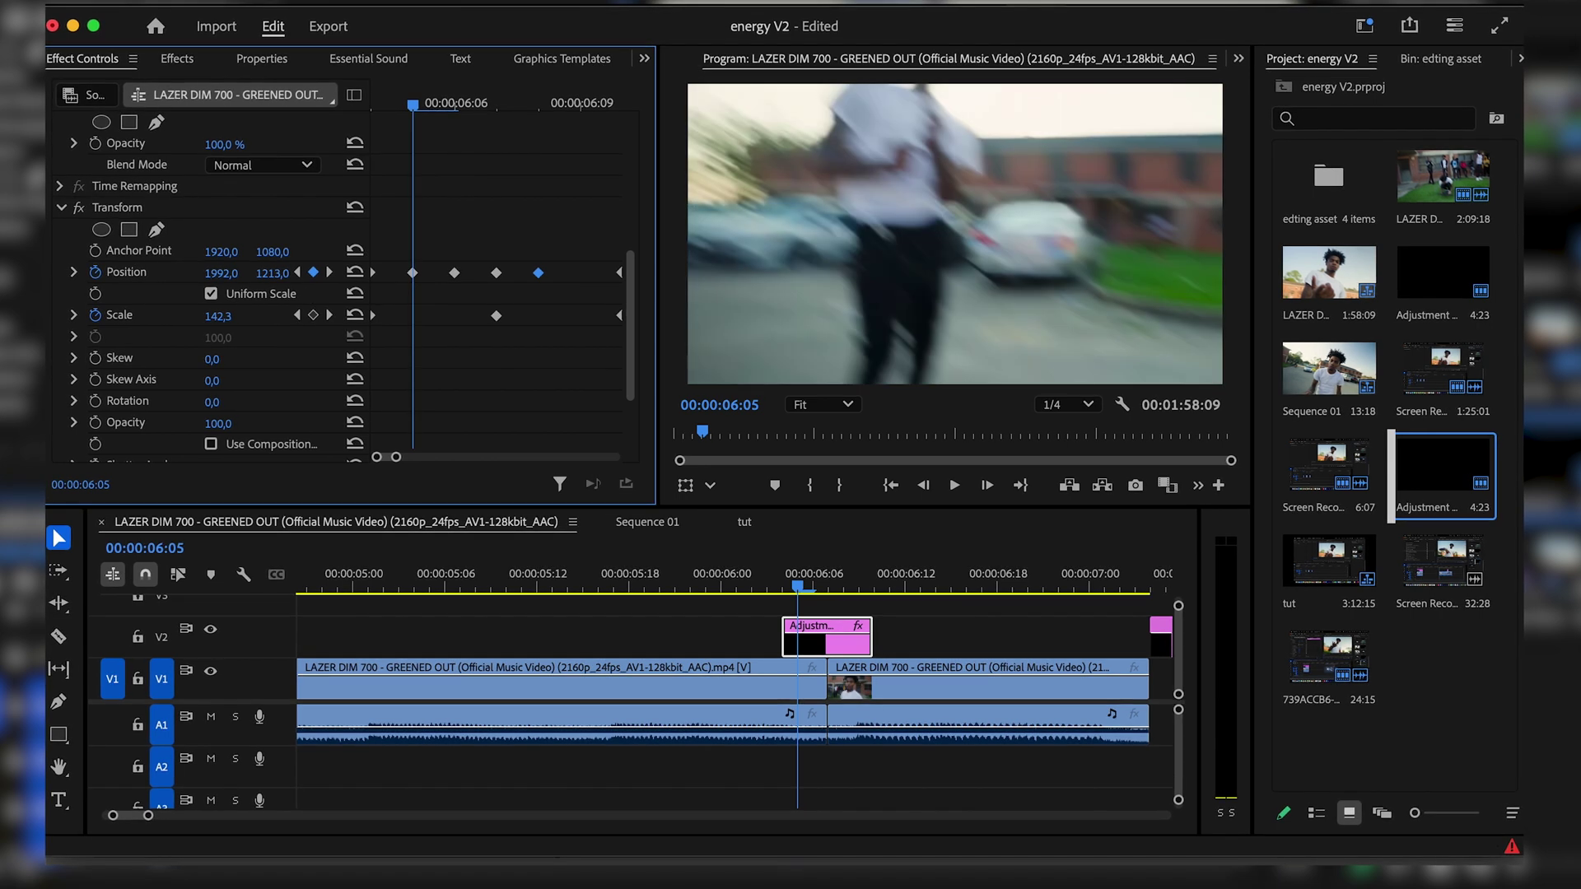
# Lower the vertical Position value at 00:00:06:06 and raise it to 1620 at 00:00:06:07 for a stronger shake.
pyautogui.press('Right')
pyautogui.press('Right')
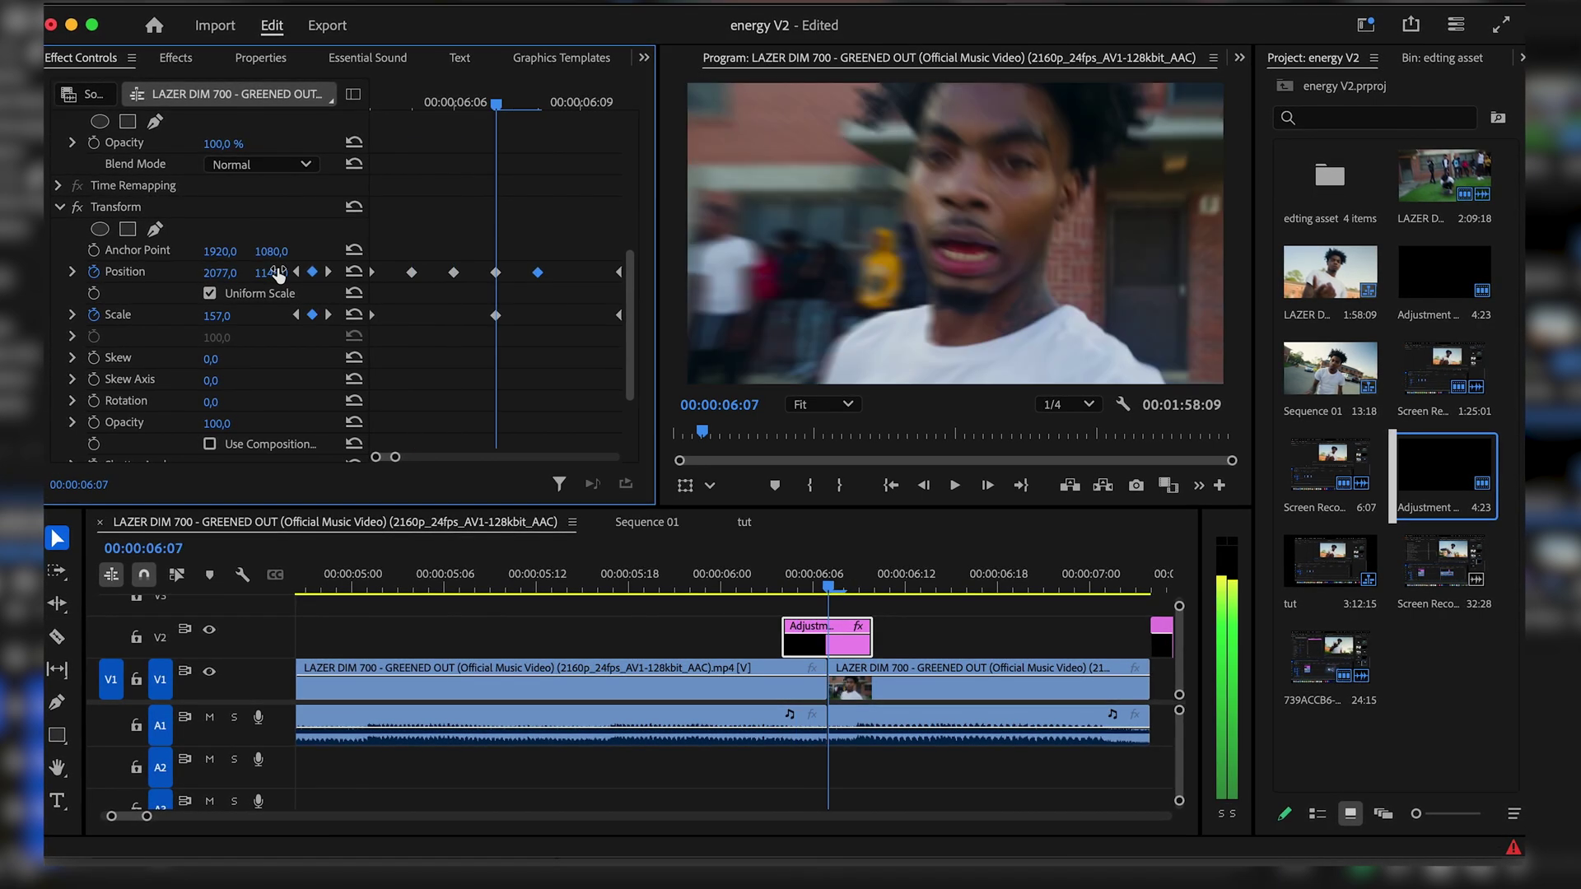
pyautogui.press('Left')
pyautogui.moveTo(276, 273); pyautogui.dragTo(238, 273)
pyautogui.press('Right')
pyautogui.press('Right')
pyautogui.press('space')
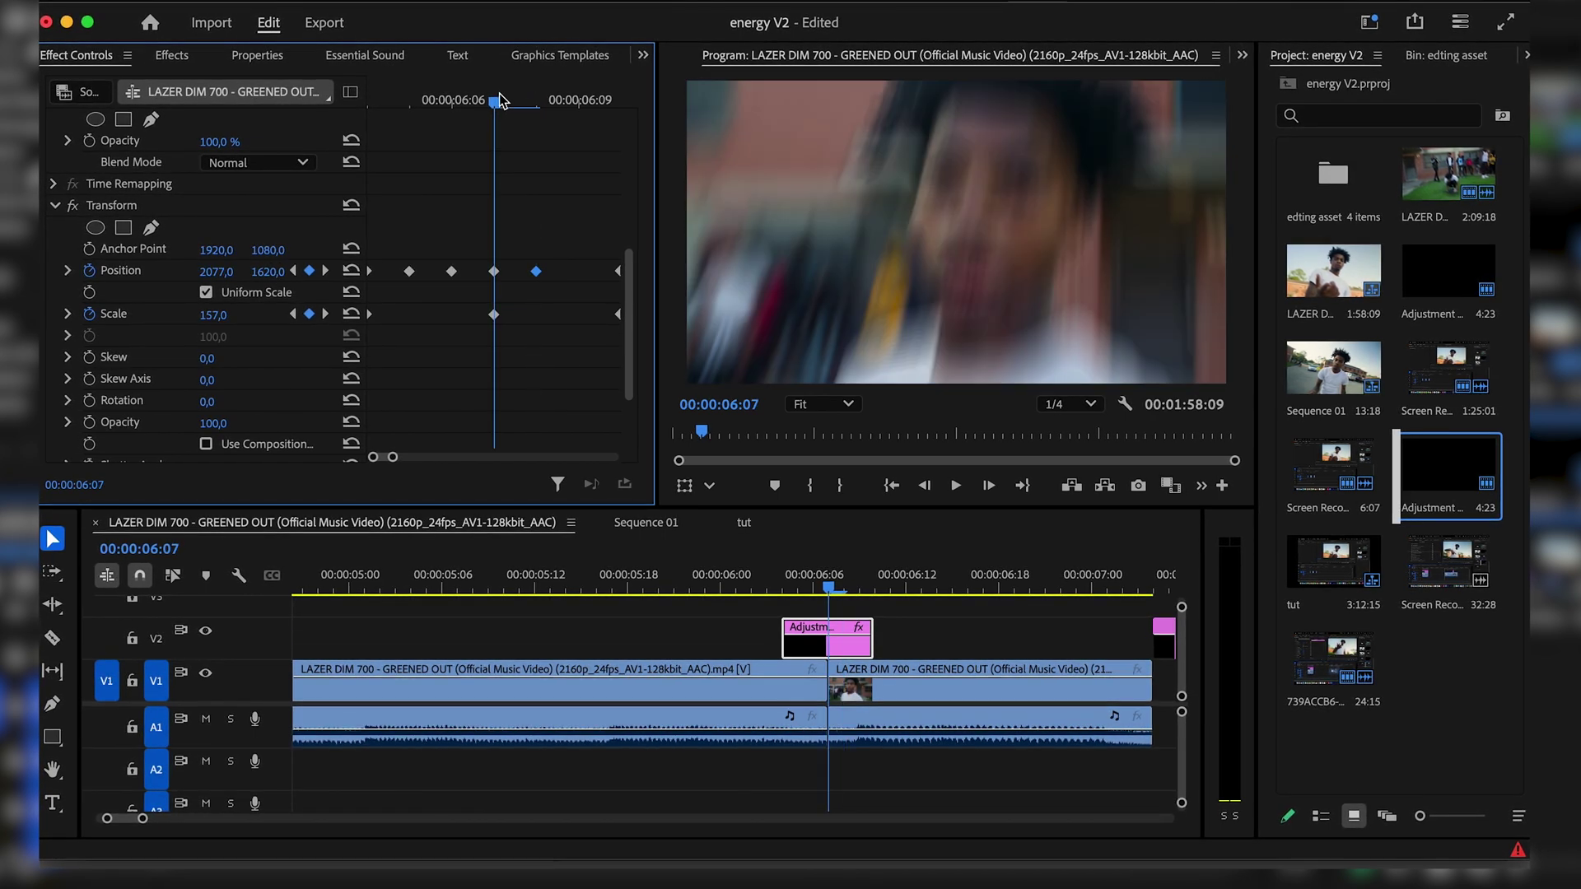
# Preview the shake, add Brightness & Contrast to the adjustment layer, and start Brightness and Contrast keyframes at 00:00:06:04.
pyautogui.click(537, 580)
pyautogui.press('space')
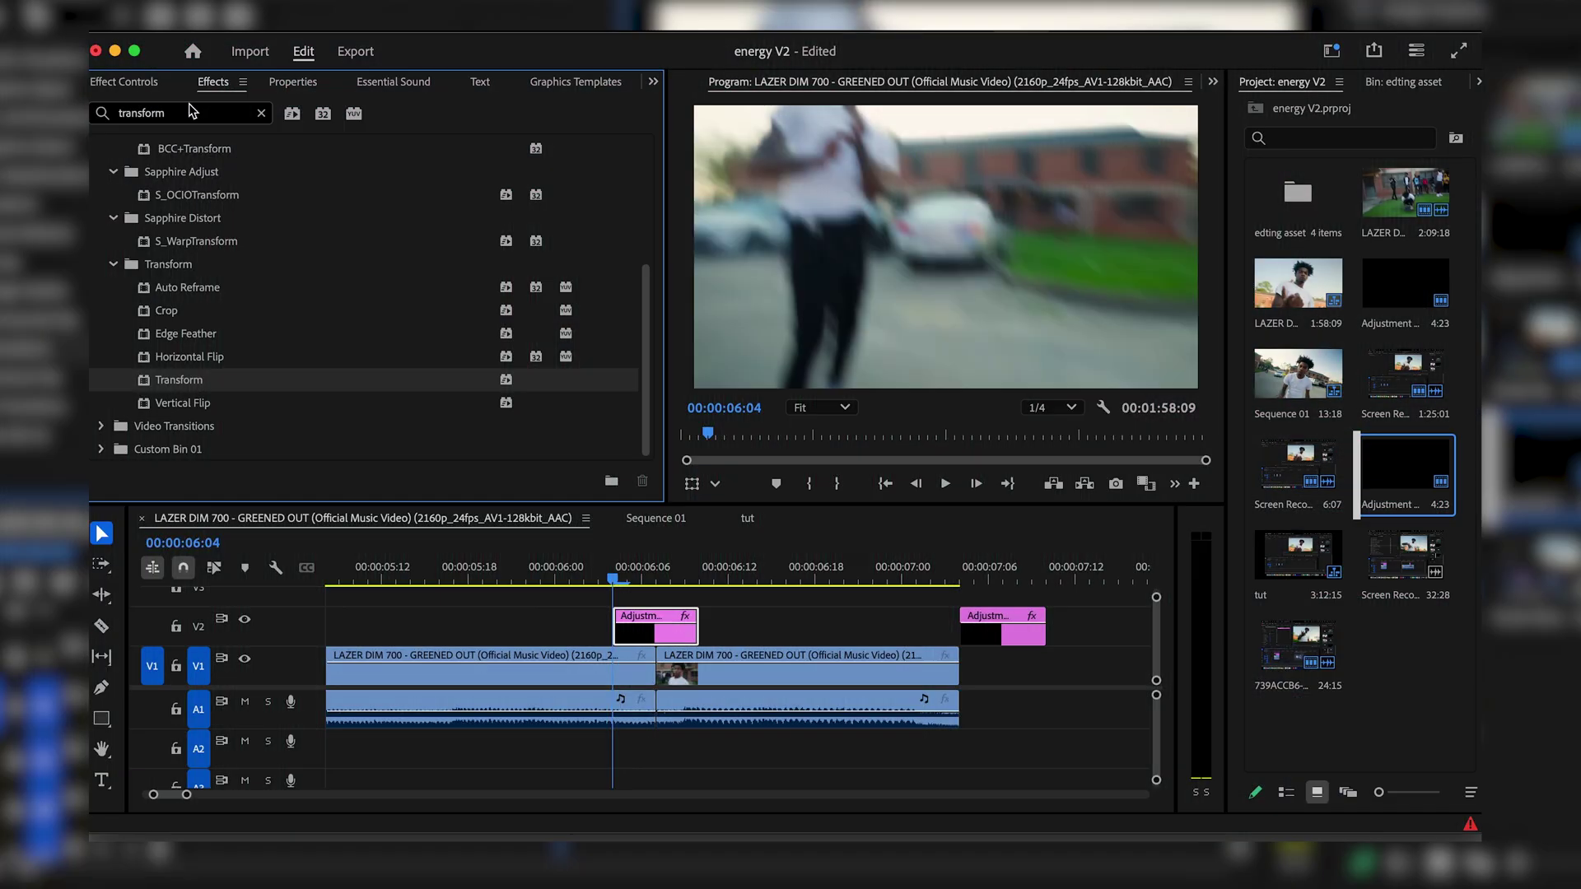
pyautogui.click(190, 114)
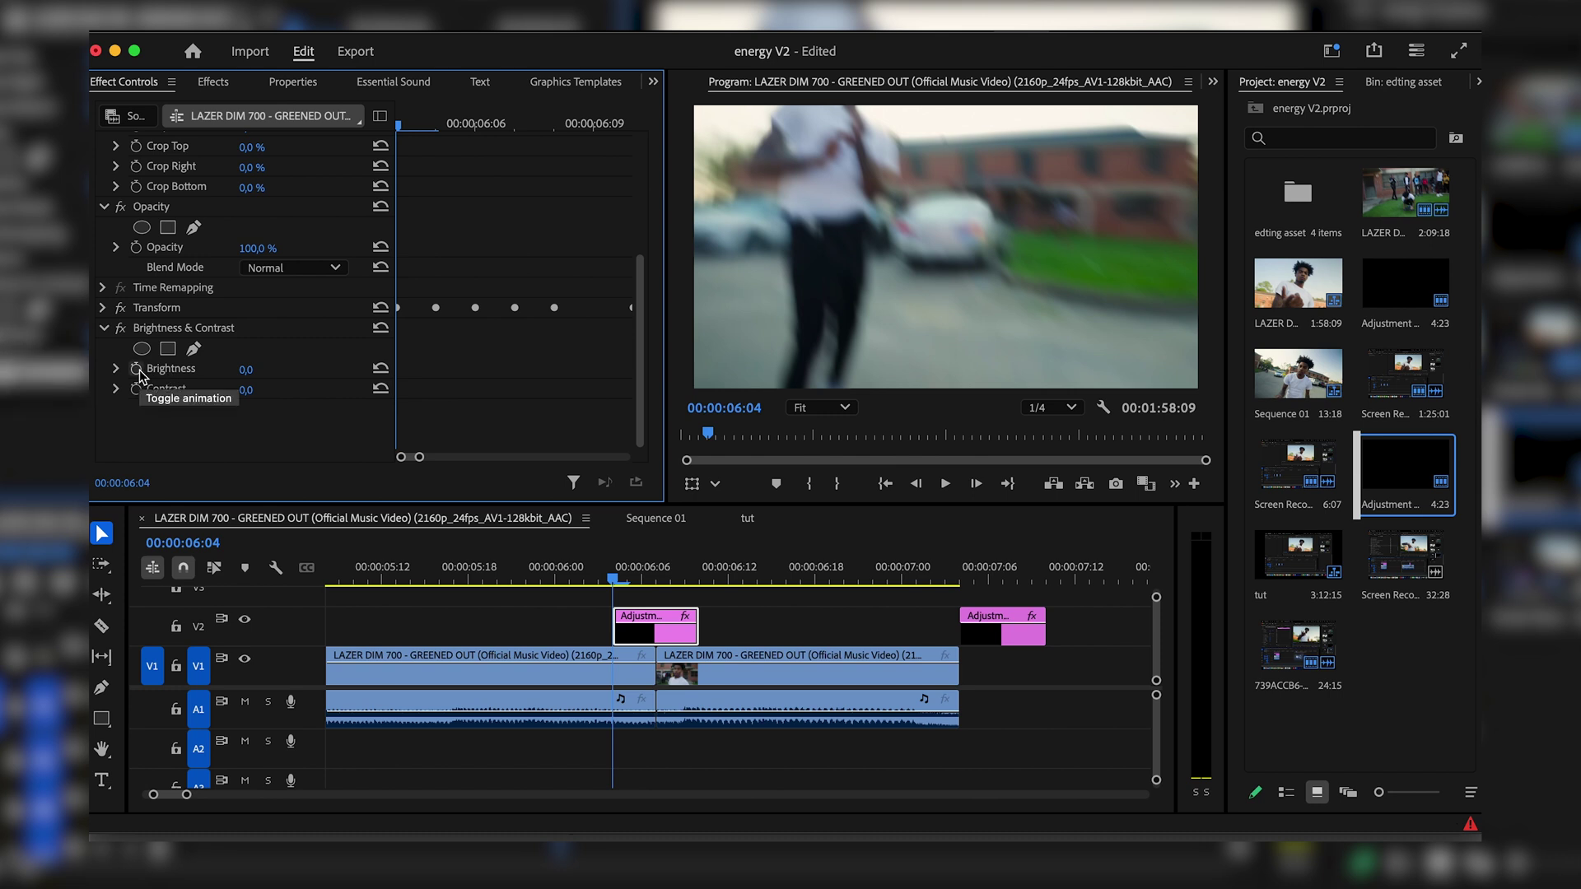
pyautogui.click(136, 368)
pyautogui.click(137, 389)
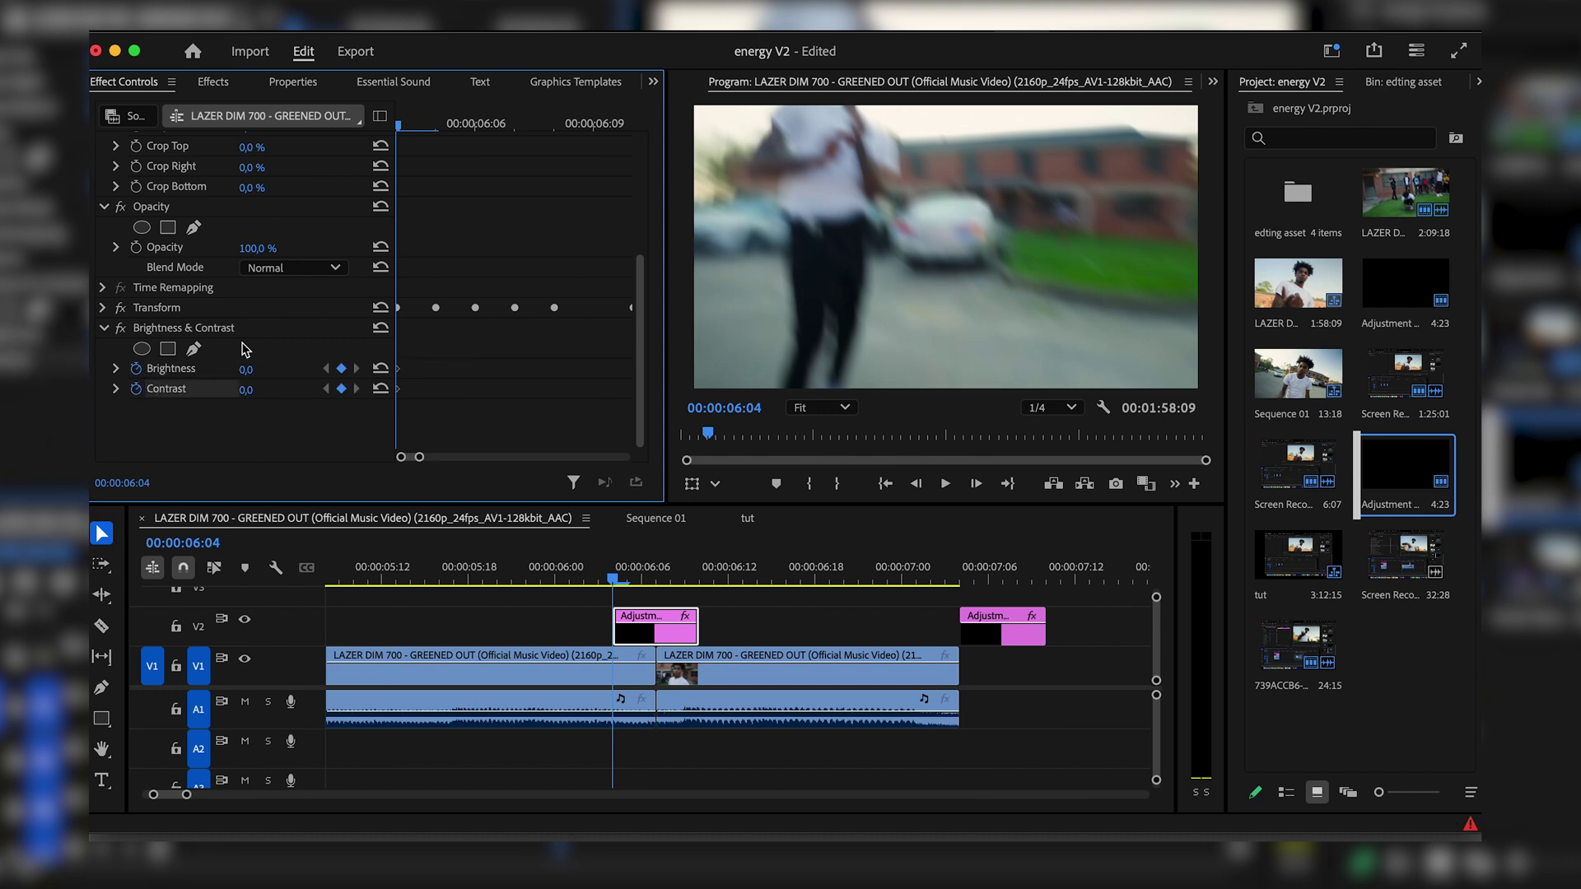
# Keyframe Brightness at 60 and Contrast at 35 on 00:00:06:07, and both back to 0 on 00:00:06:10.
pyautogui.press('Right')
pyautogui.press('Right')
pyautogui.press('Right')
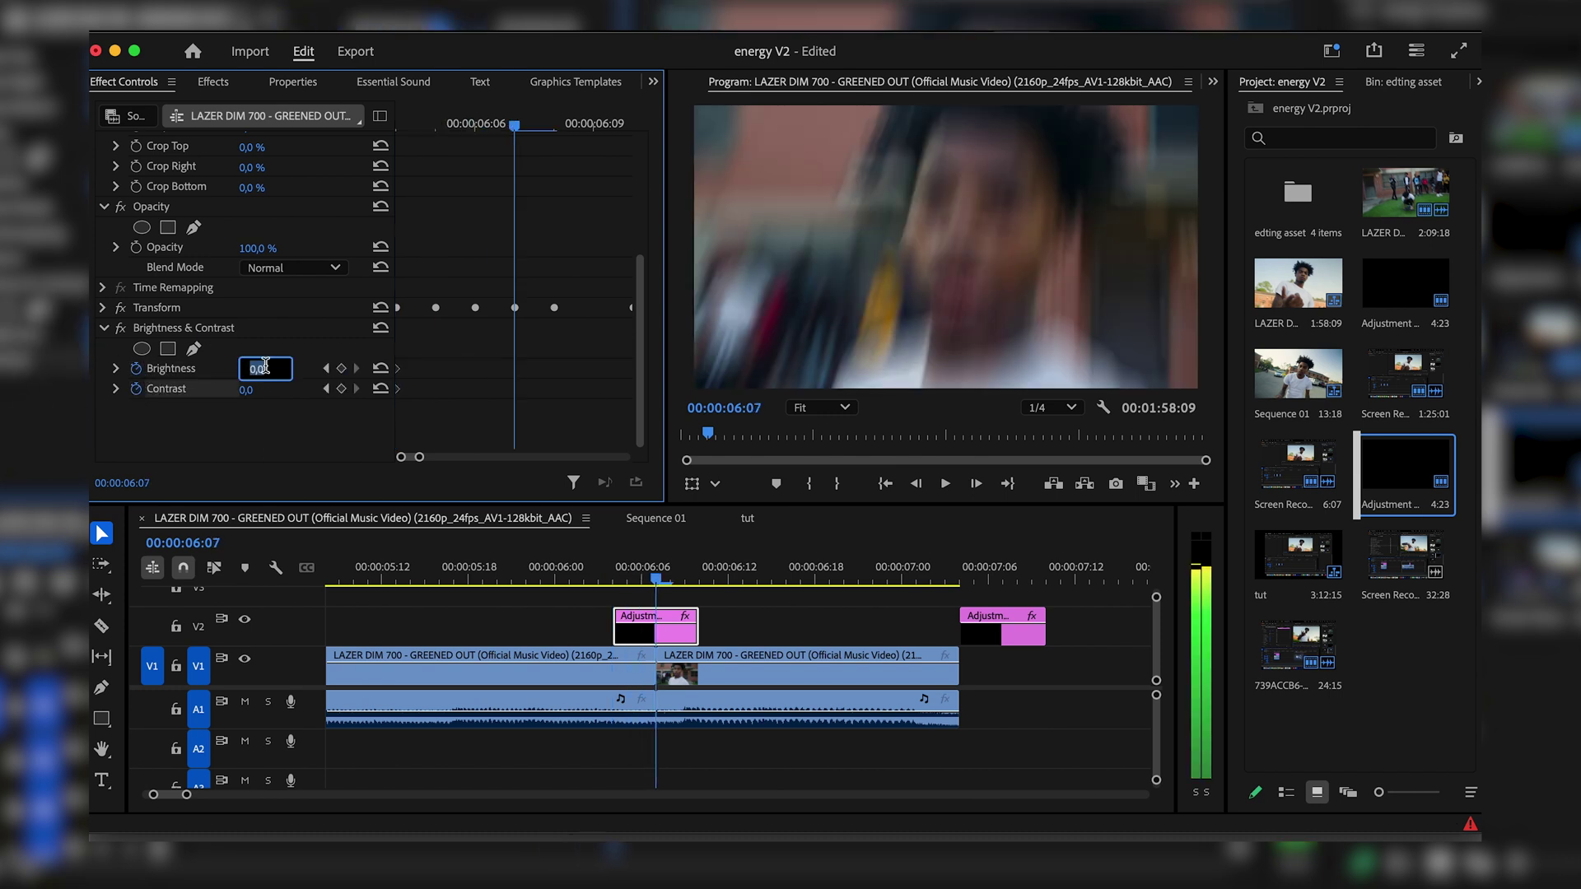
pyautogui.press('Return')
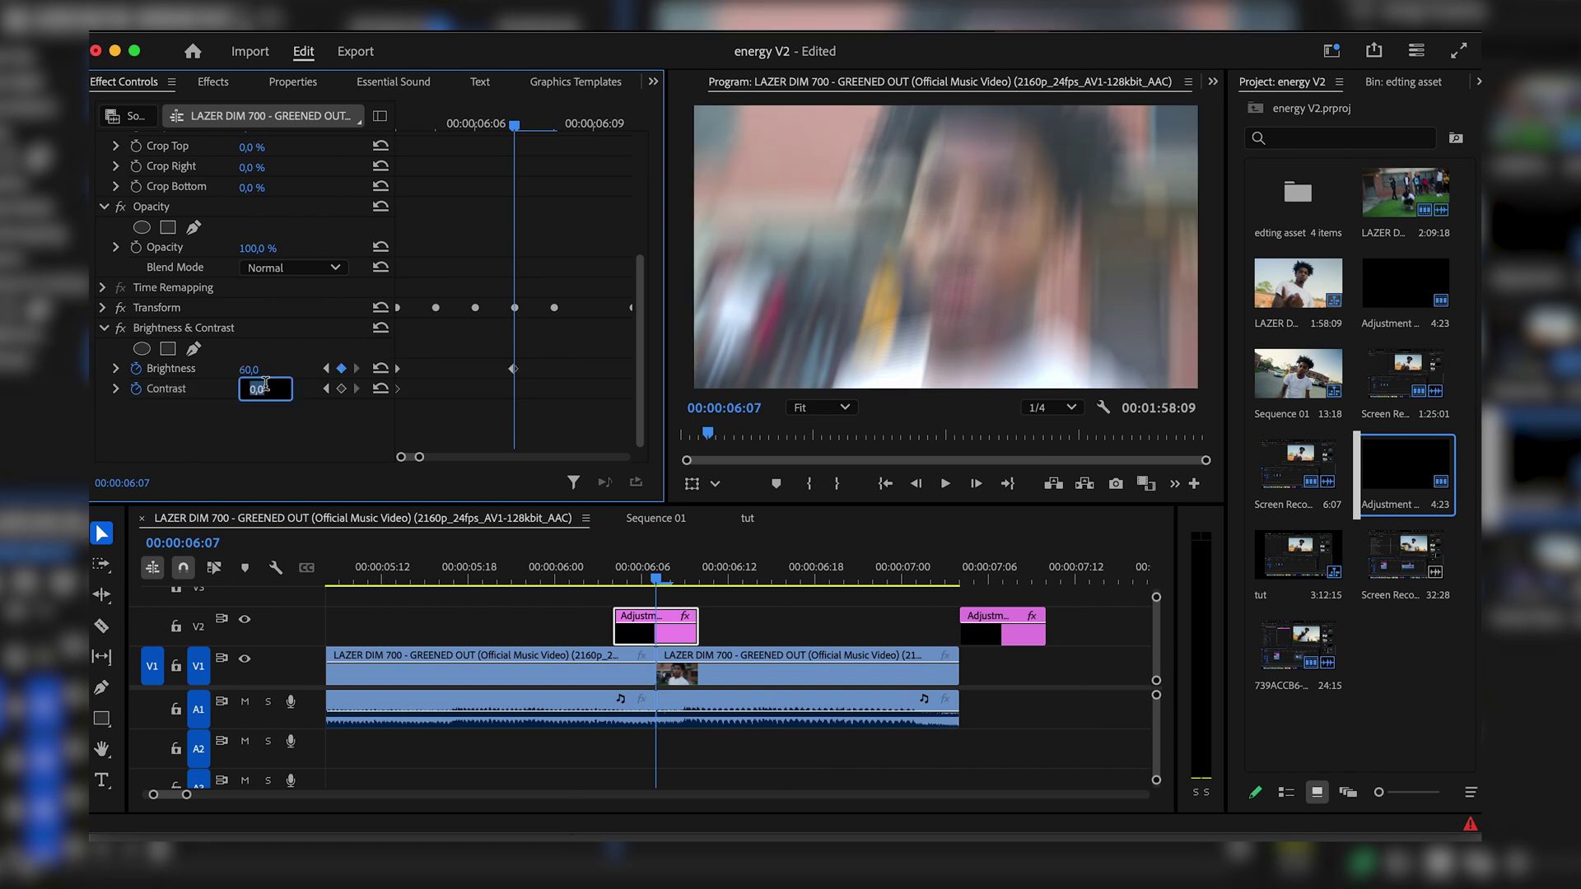
pyautogui.write('35')
pyautogui.press('Return')
pyautogui.press('Right')
pyautogui.press('Right')
pyautogui.press('Right')
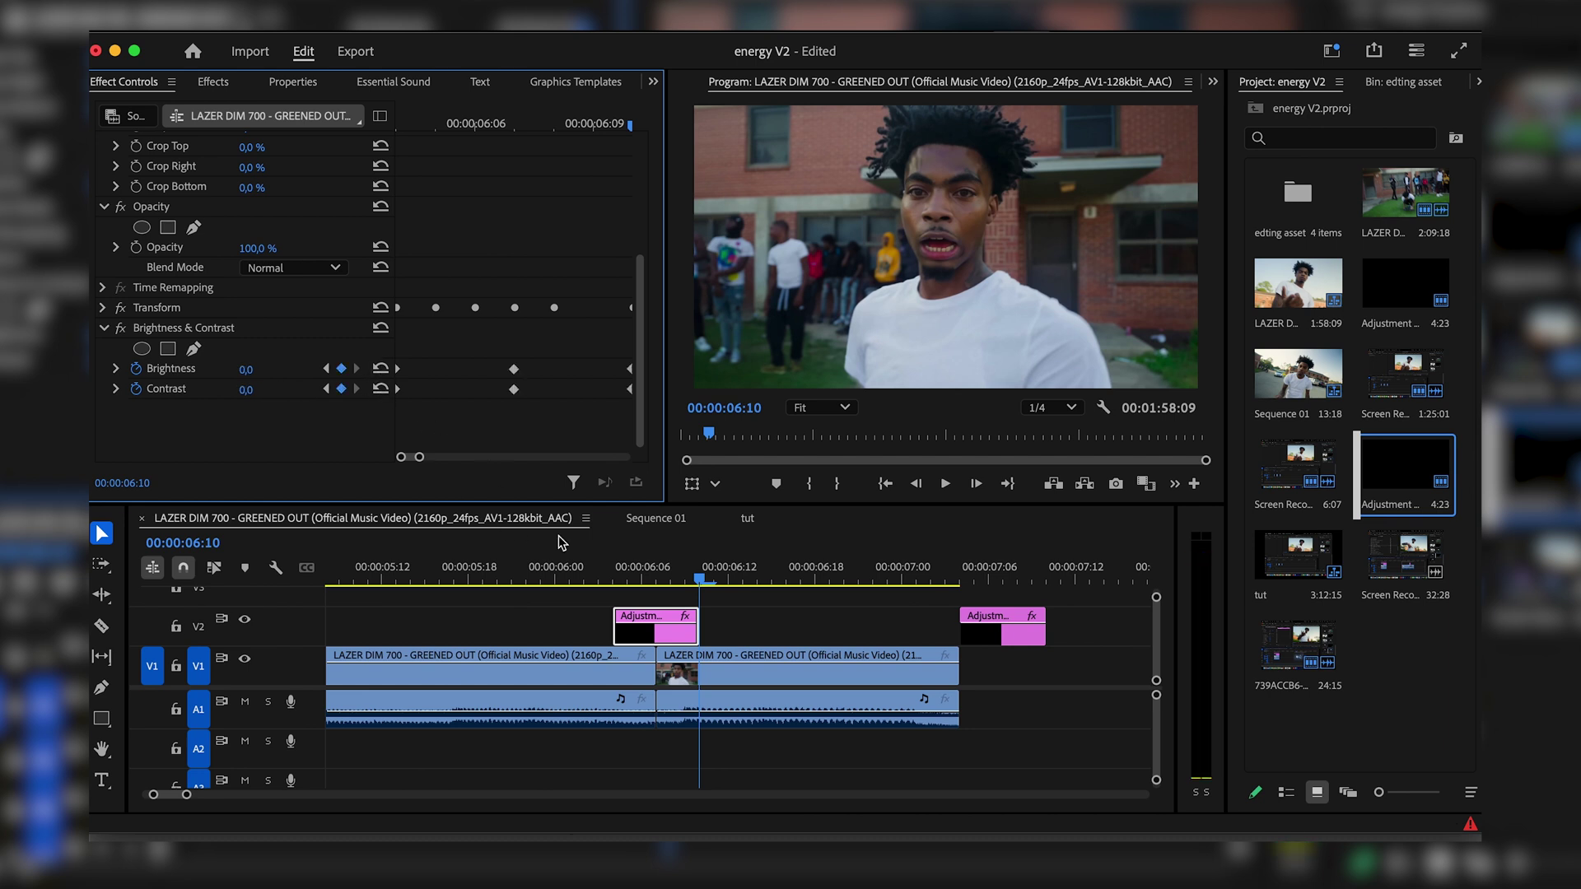
# Play and scrub through the cut to check the brightness flash together with the shake.
pyautogui.click(584, 574)
pyautogui.press('space')
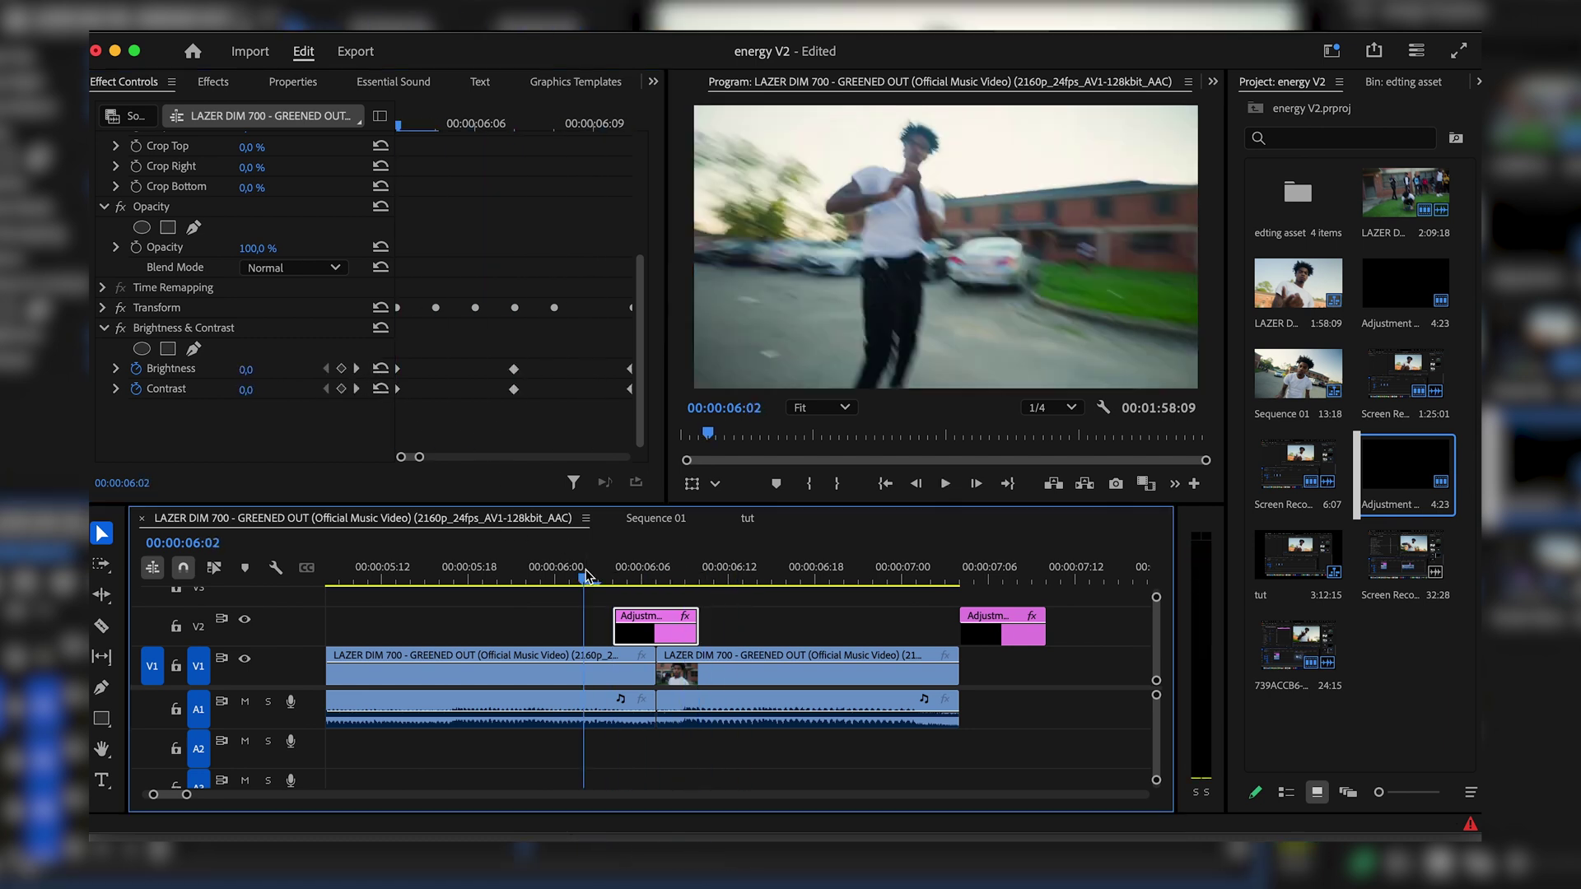
pyautogui.click(585, 575)
pyautogui.moveTo(589, 576); pyautogui.dragTo(542, 582)
pyautogui.click(537, 582)
pyautogui.click(550, 580)
pyautogui.moveTo(550, 580); pyautogui.dragTo(659, 583)
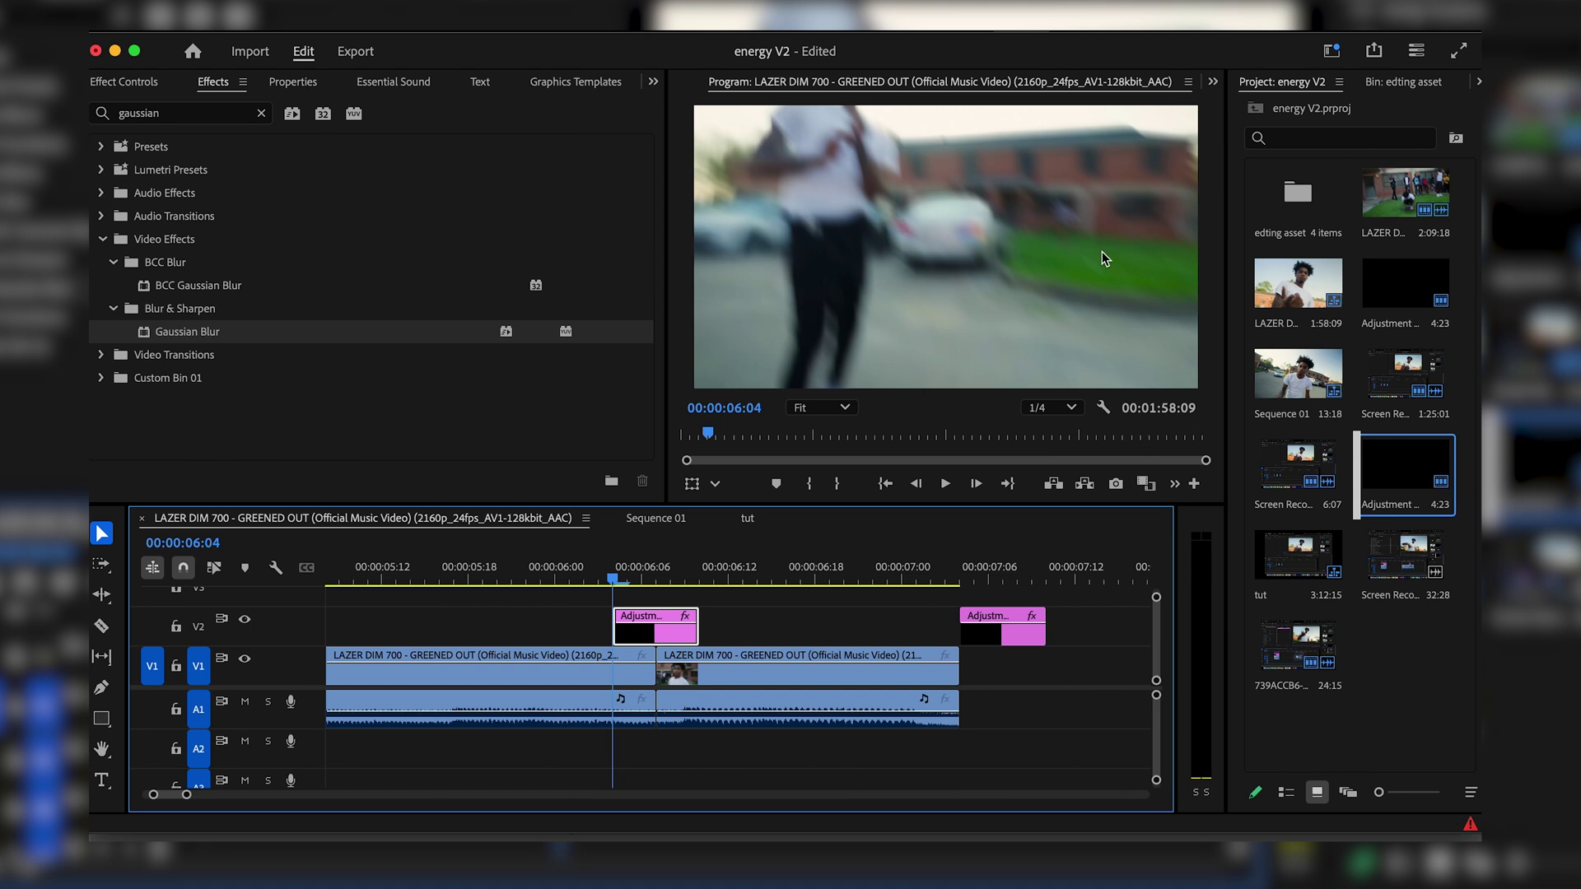
# Apply Gaussian Blur with repeated edge pixels to the adjustment layer and start a Blurriness keyframe of 0 at 00:00:06:07.
pyautogui.click(124, 81)
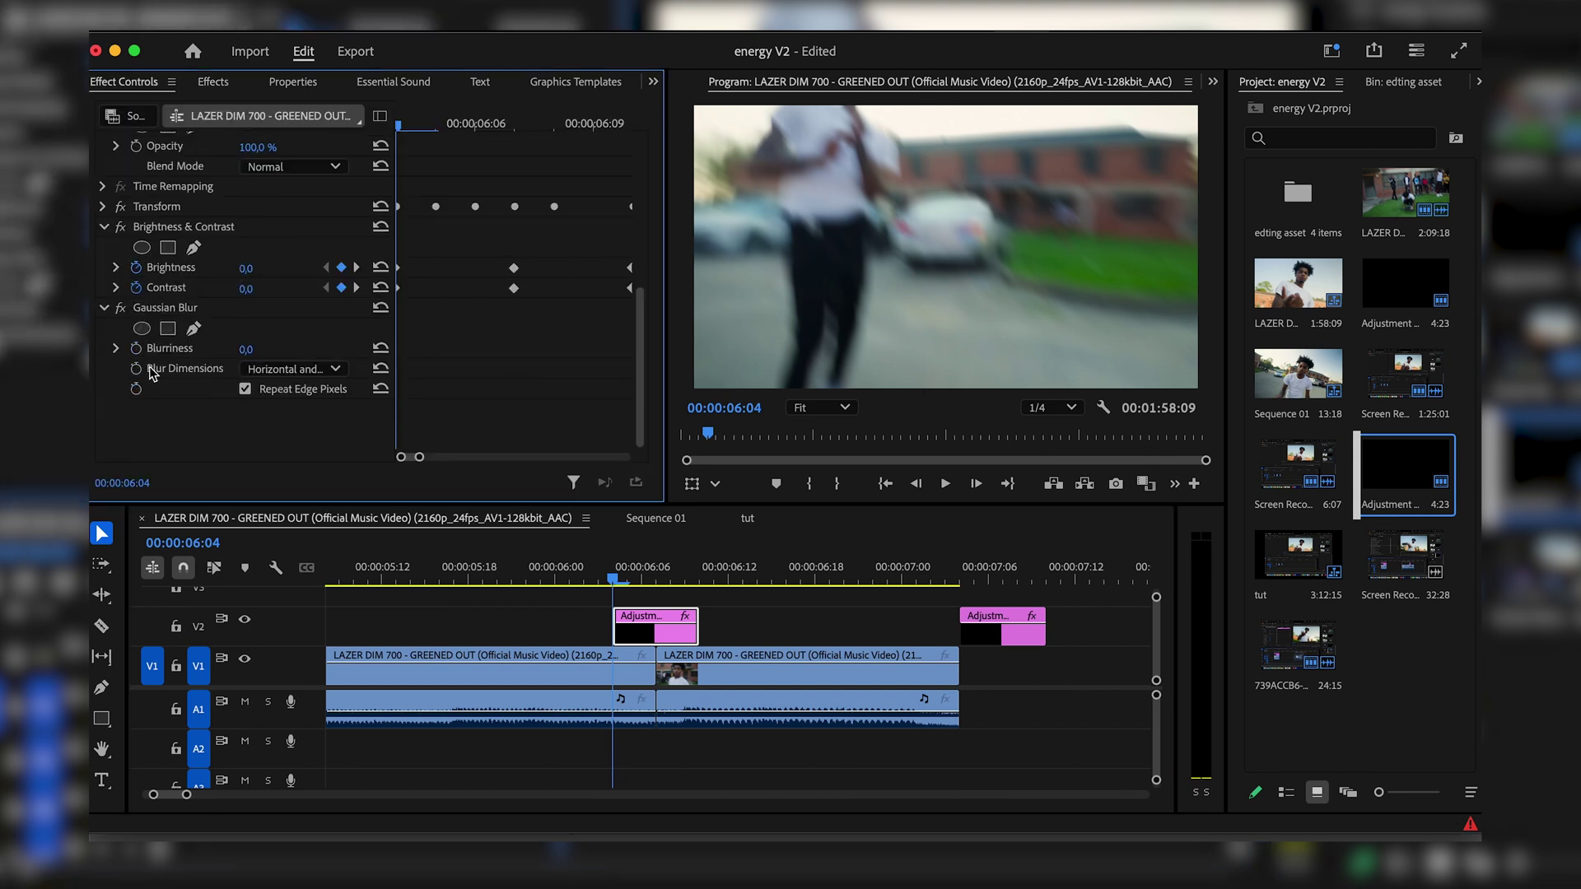
pyautogui.press('Right')
pyautogui.press('Right')
pyautogui.press('Right')
pyautogui.press('Left')
pyautogui.press('Right')
pyautogui.press('Right')
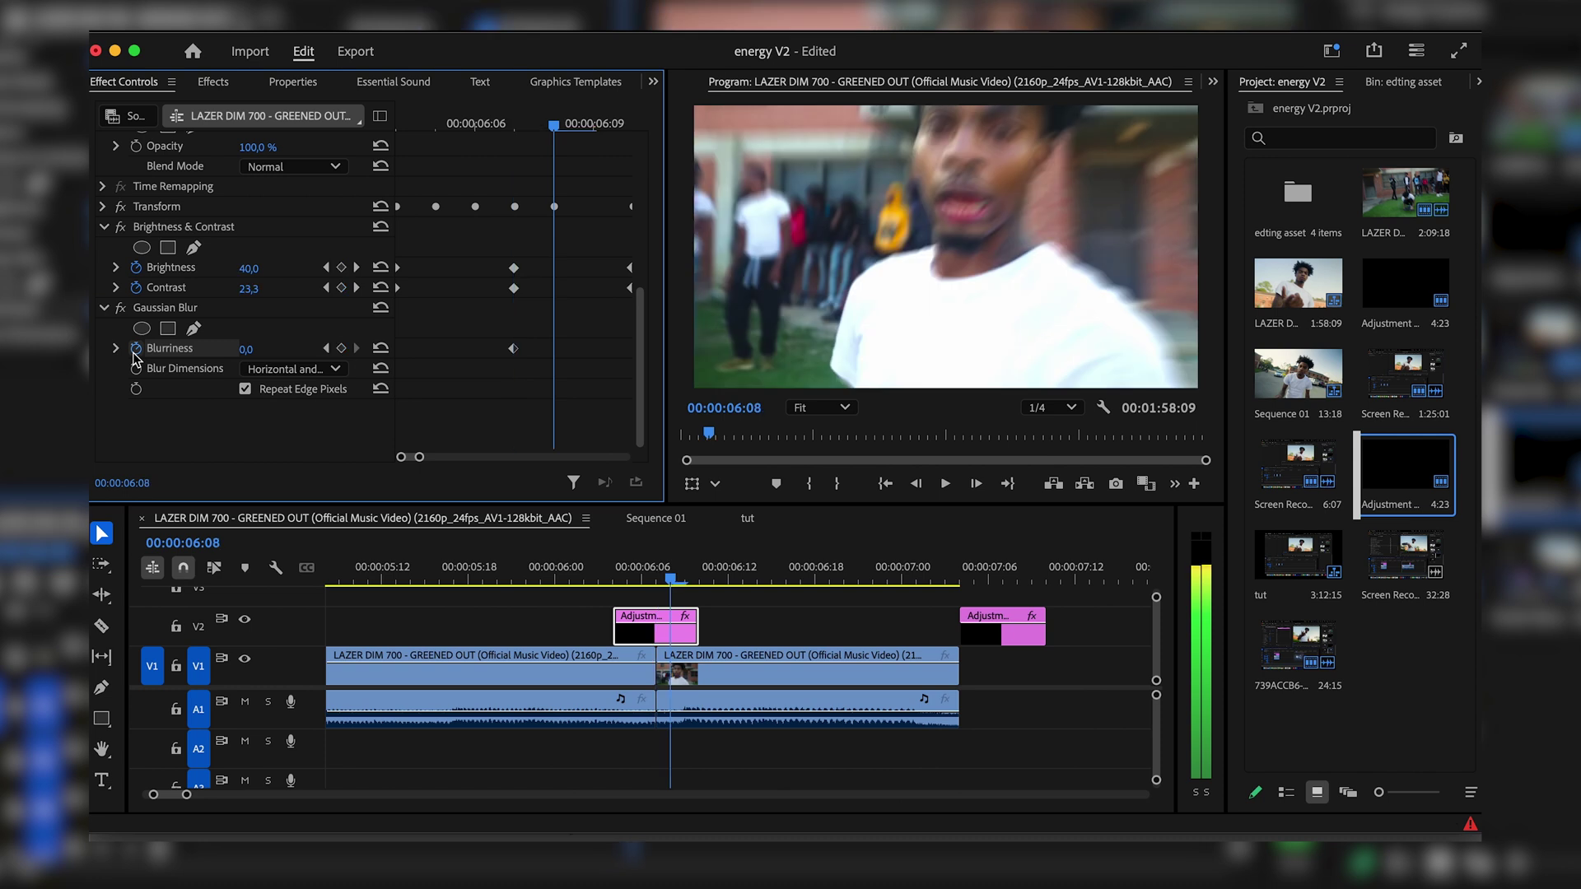
# Keyframe Blurriness at 55 on 00:00:06:08 and back to 0 on 00:00:06:10.
pyautogui.click(245, 349)
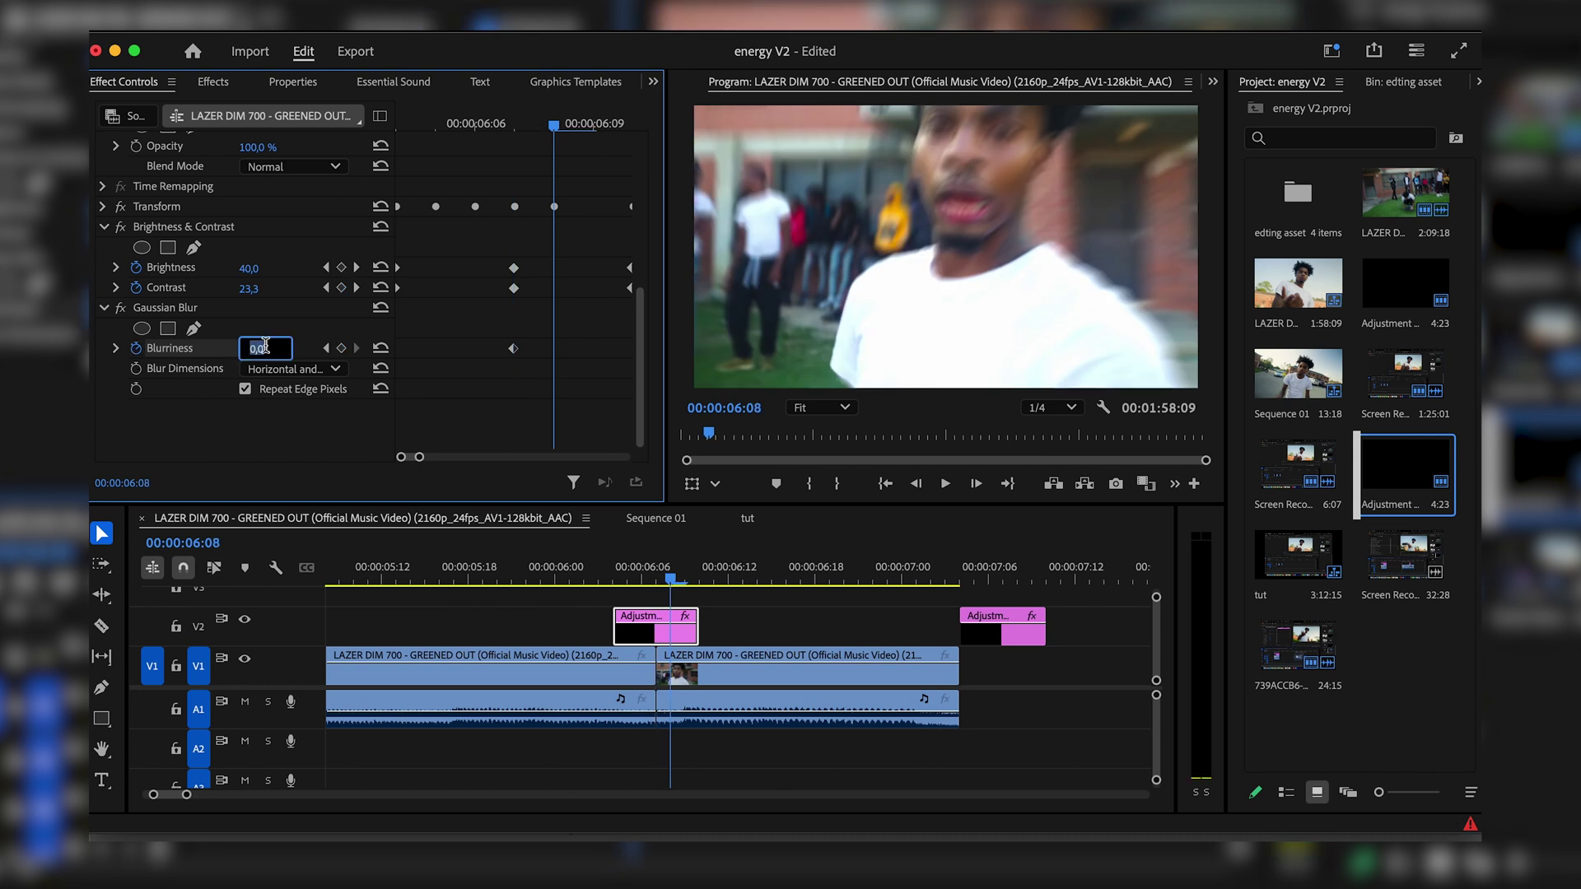
pyautogui.press('Return')
pyautogui.press('Left')
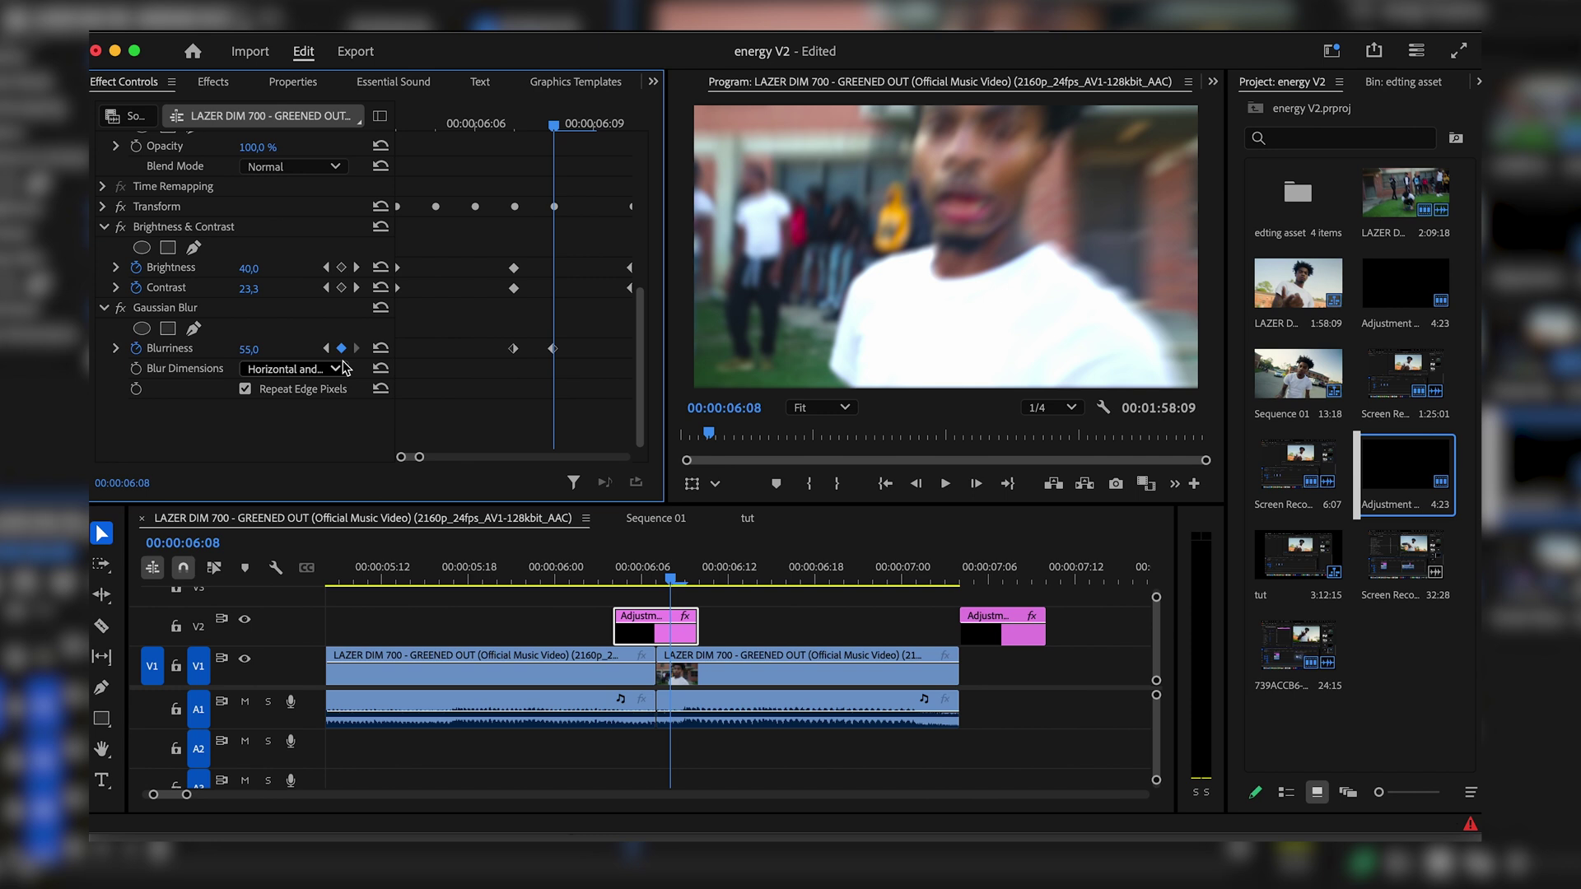
pyautogui.press('Right')
pyautogui.press('Right')
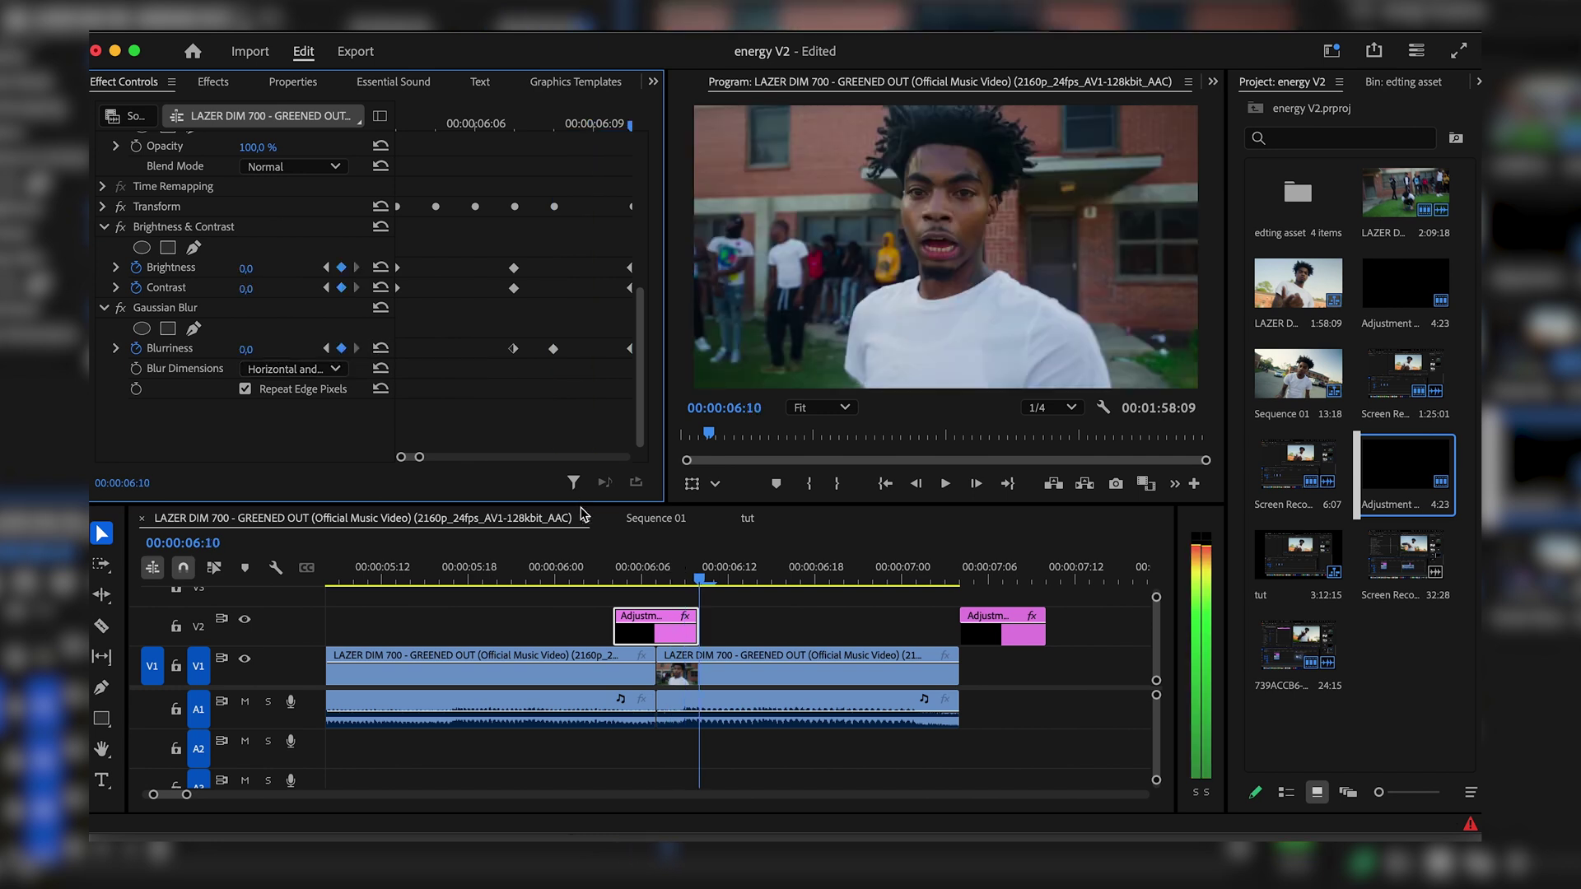
# Preview the complete shake, flash and blur transition across the cut several times.
pyautogui.click(570, 574)
pyautogui.press('space')
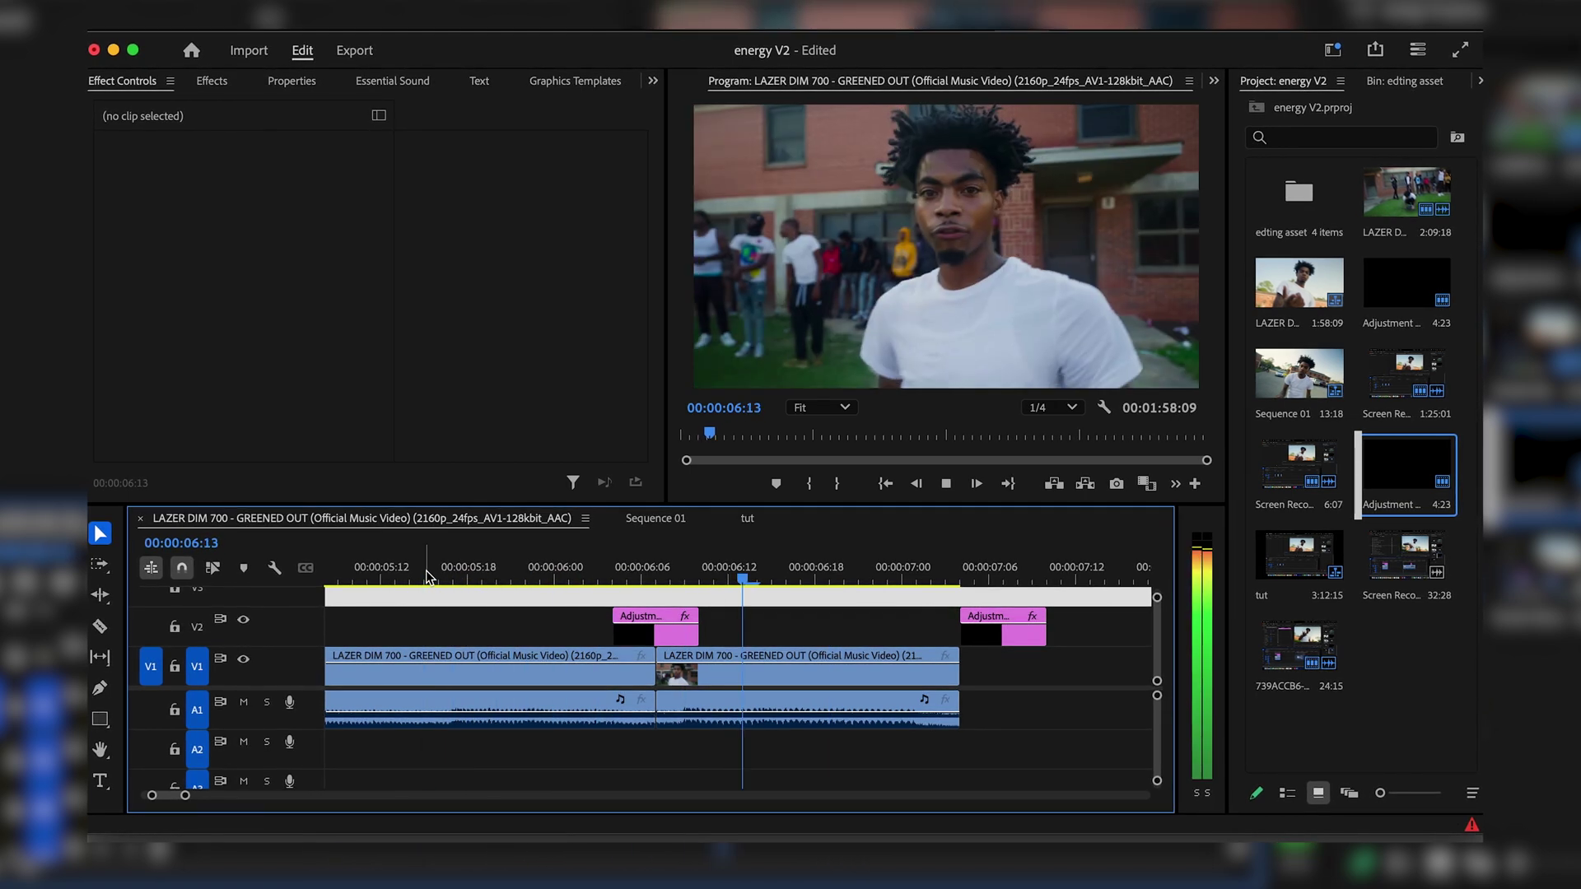
pyautogui.press('space')
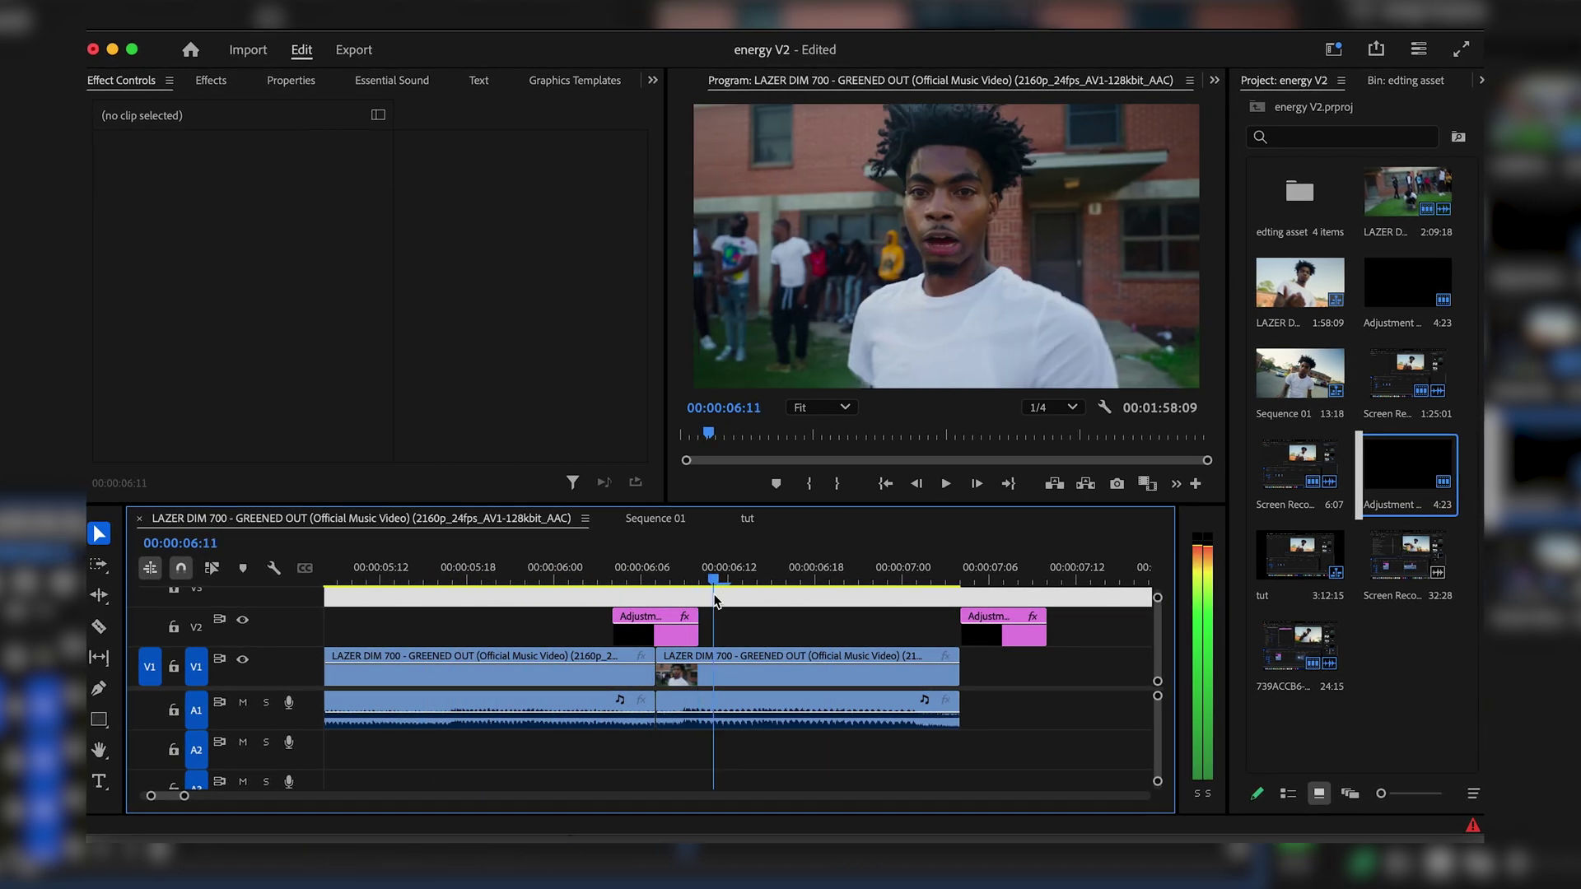
pyautogui.moveTo(700, 578); pyautogui.dragTo(482, 578)
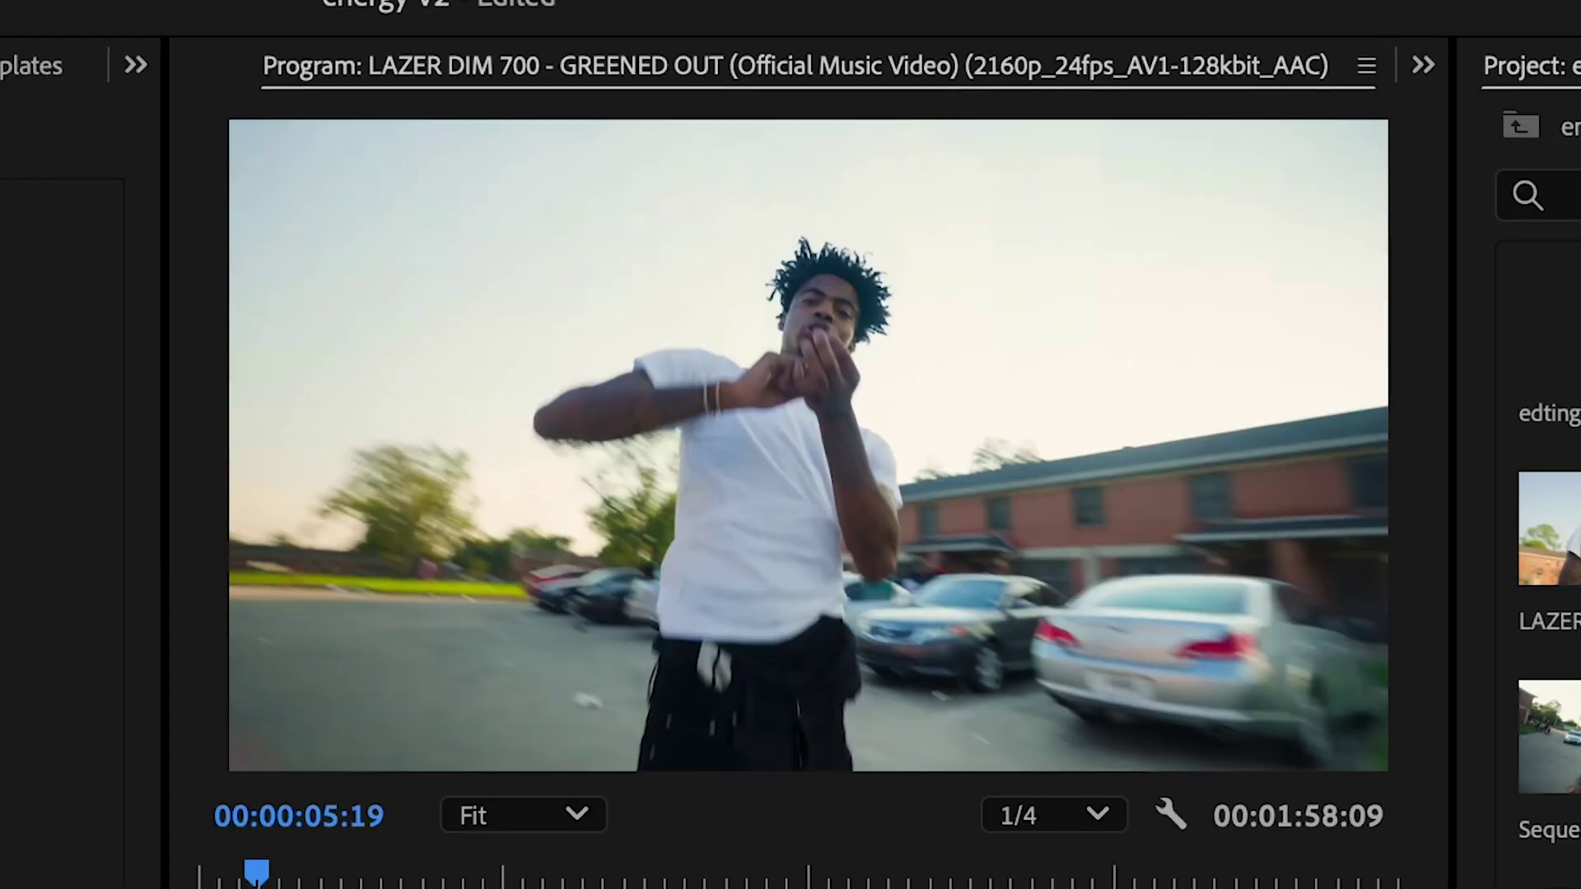
pyautogui.press('space')
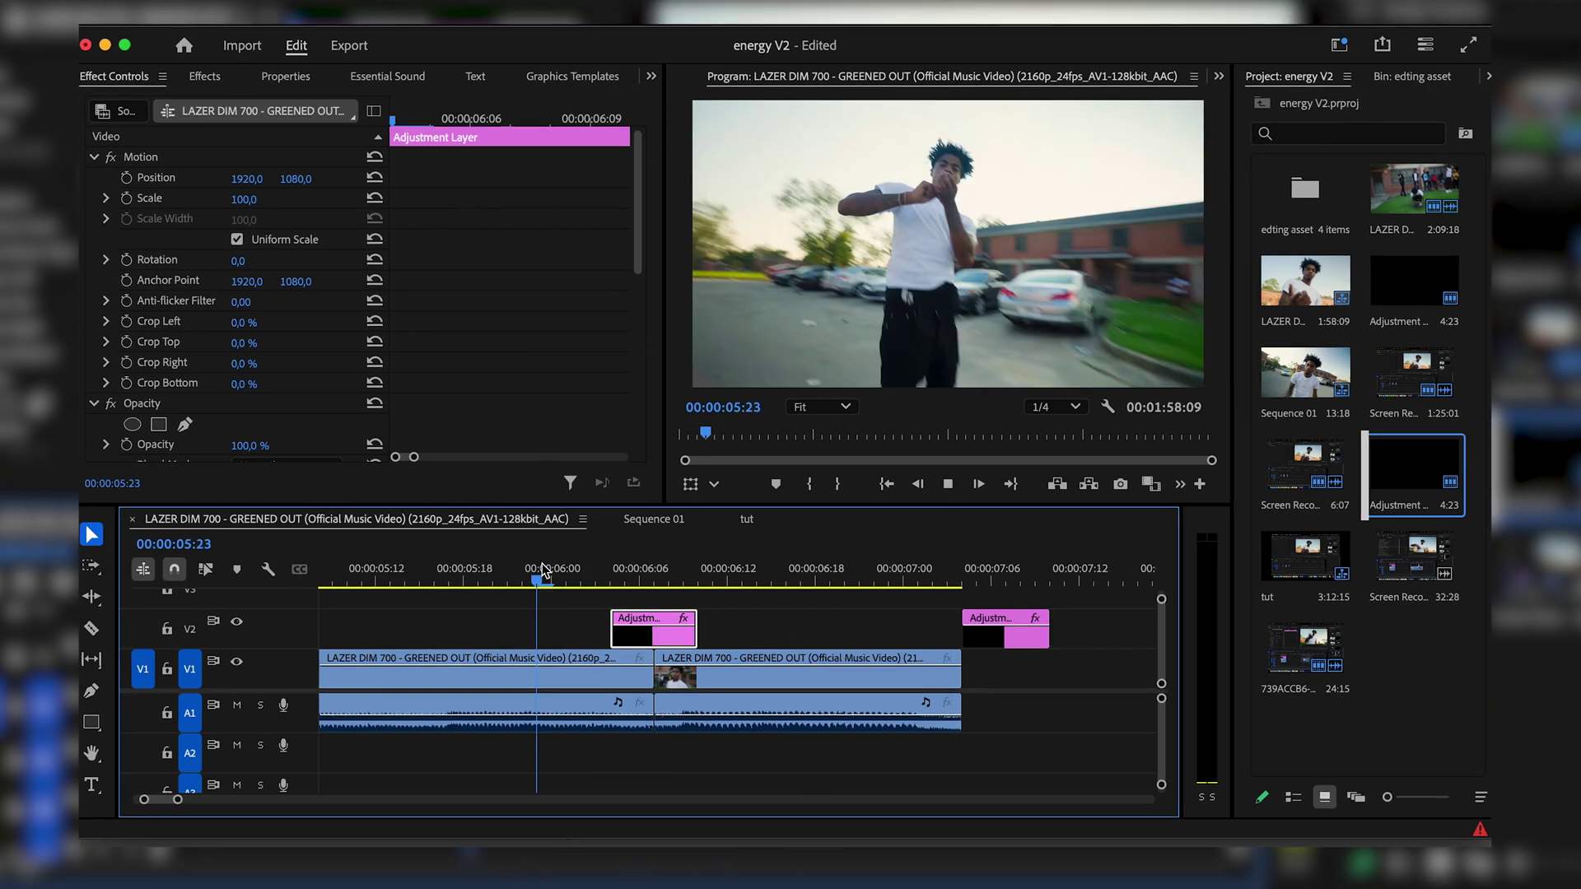
pyautogui.click(531, 566)
pyautogui.press('space')
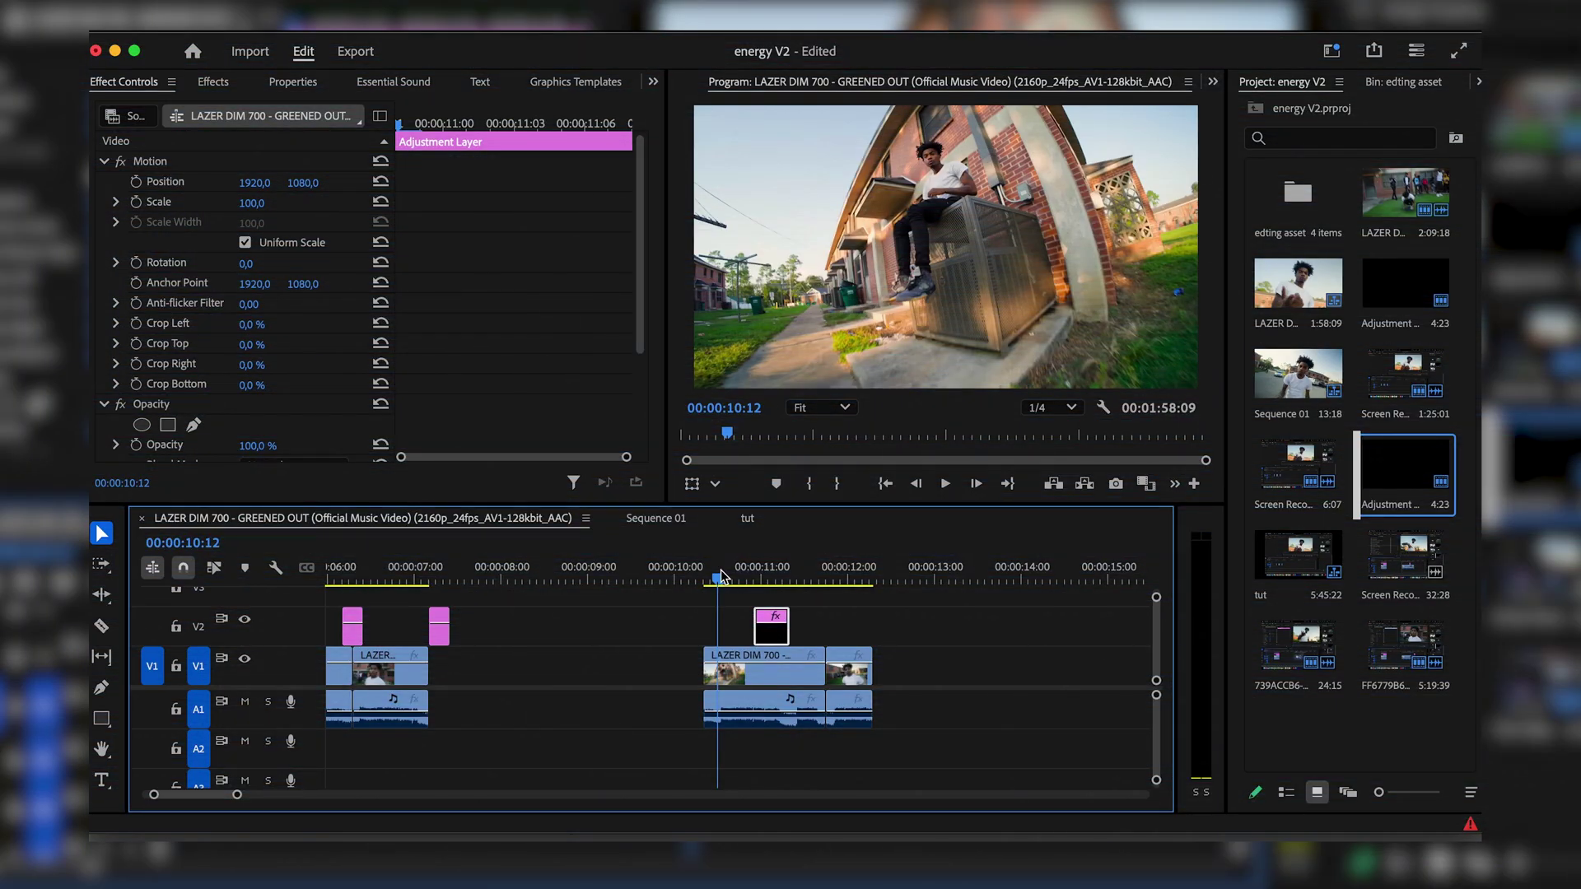
# Preview the effect after 00:00:10:12 and try its adjustment layer over the following cut.
pyautogui.press('space')
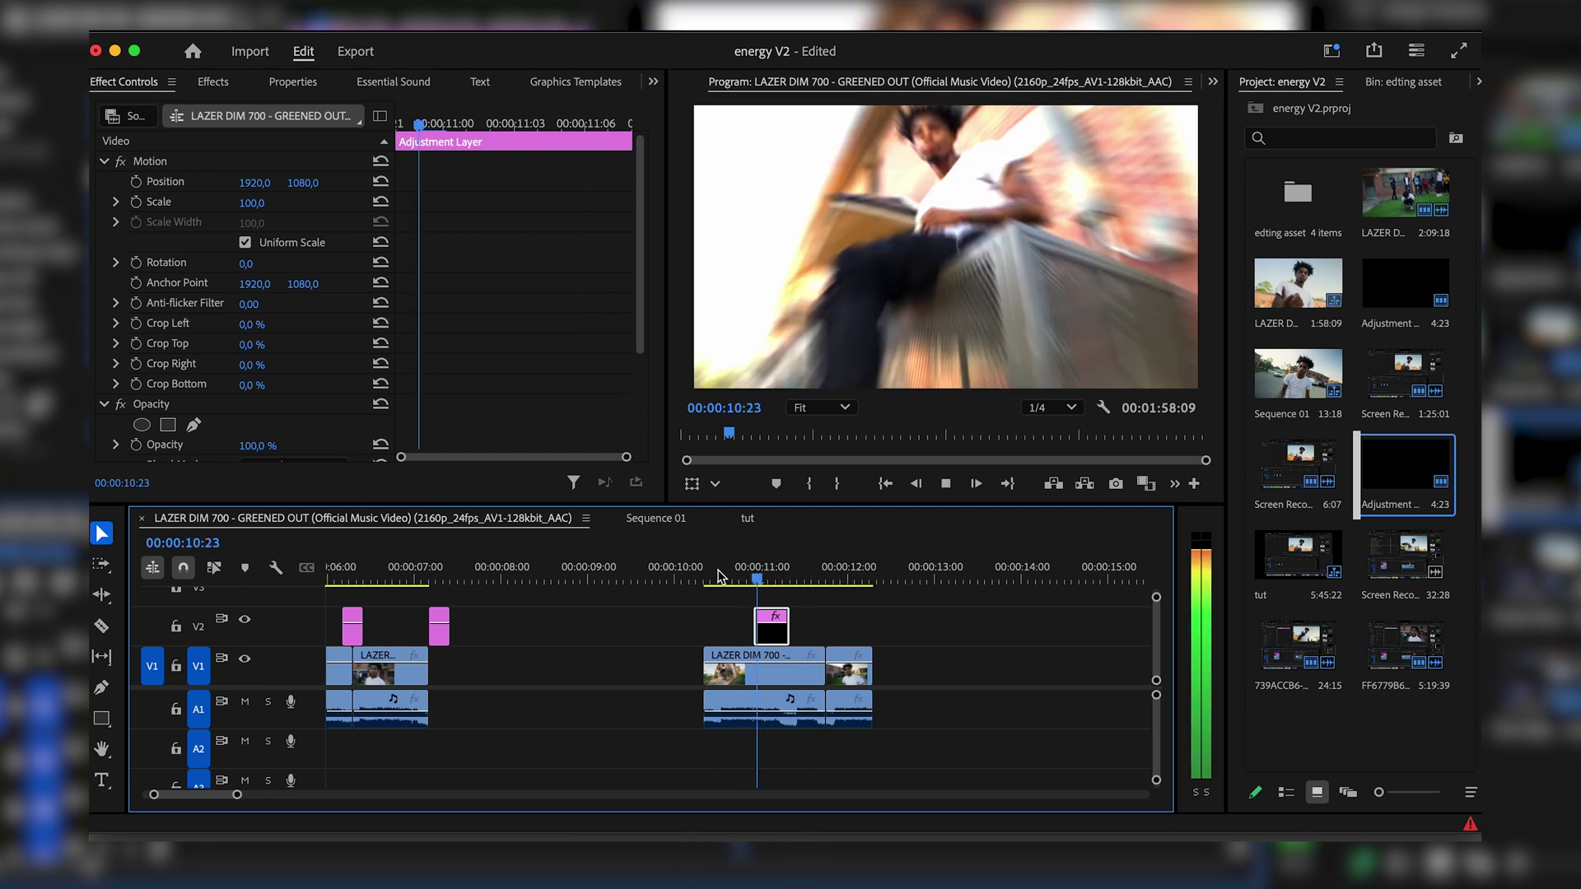
pyautogui.press('space')
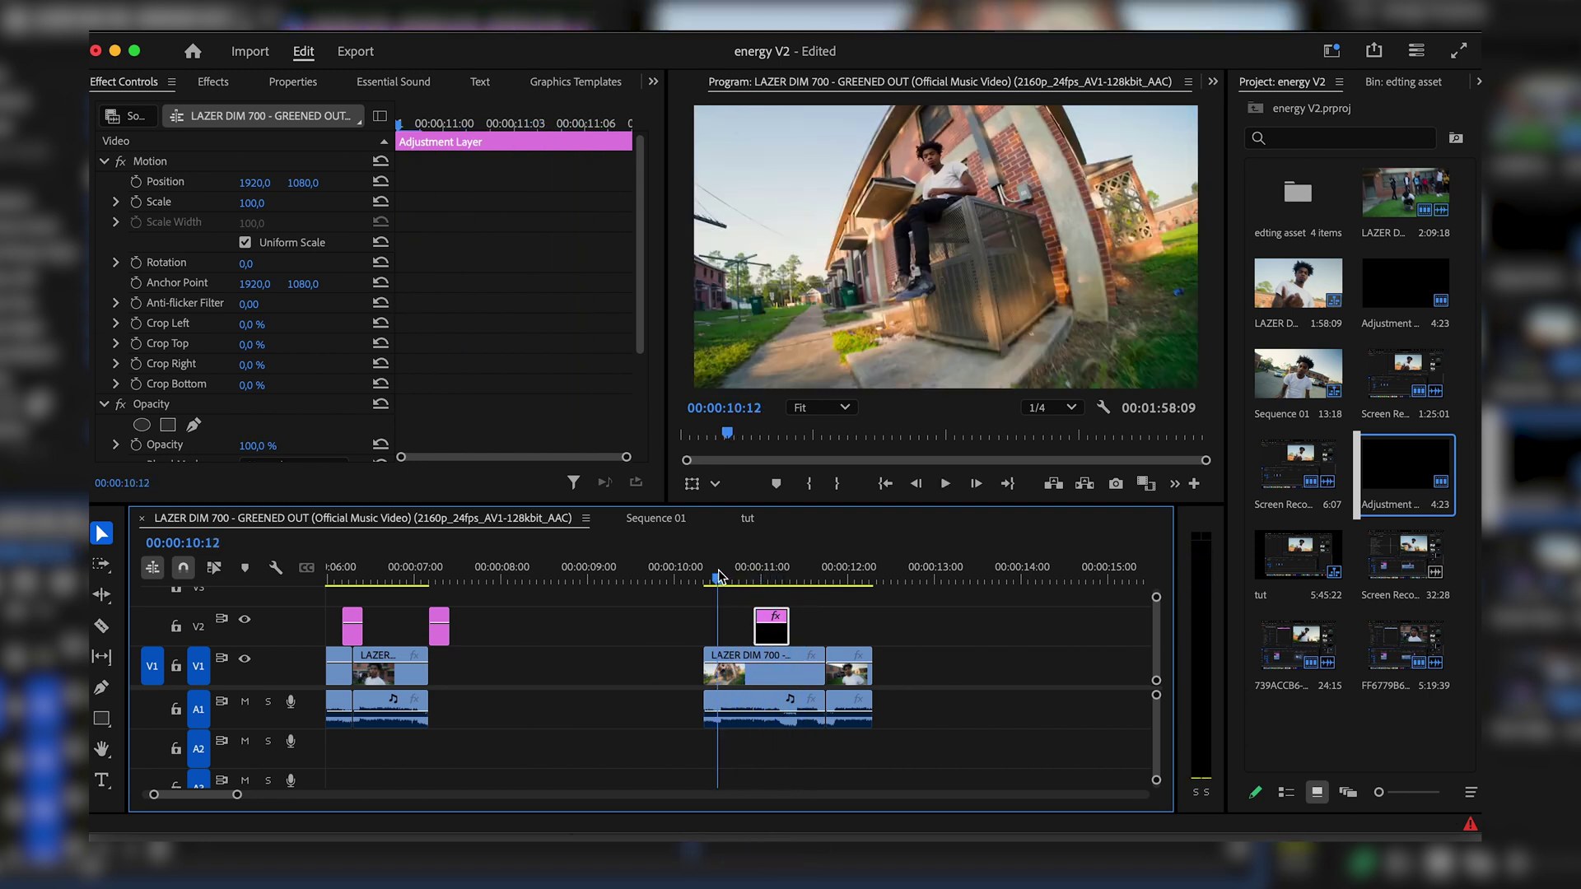
pyautogui.moveTo(775, 626); pyautogui.dragTo(820, 626)
pyautogui.press('space')
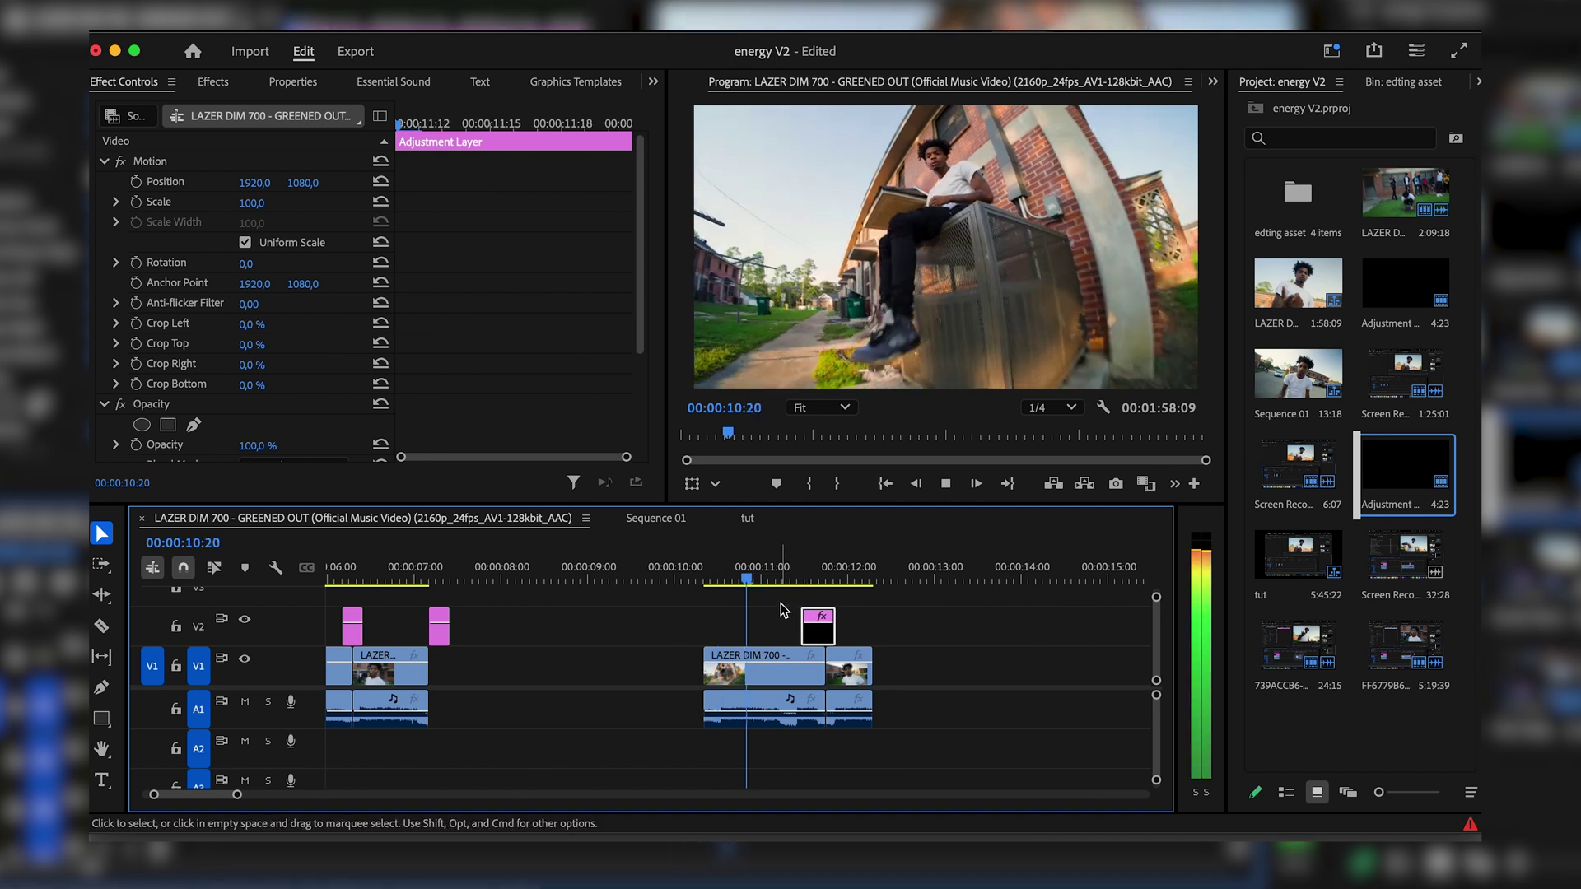
pyautogui.press('super+Left')
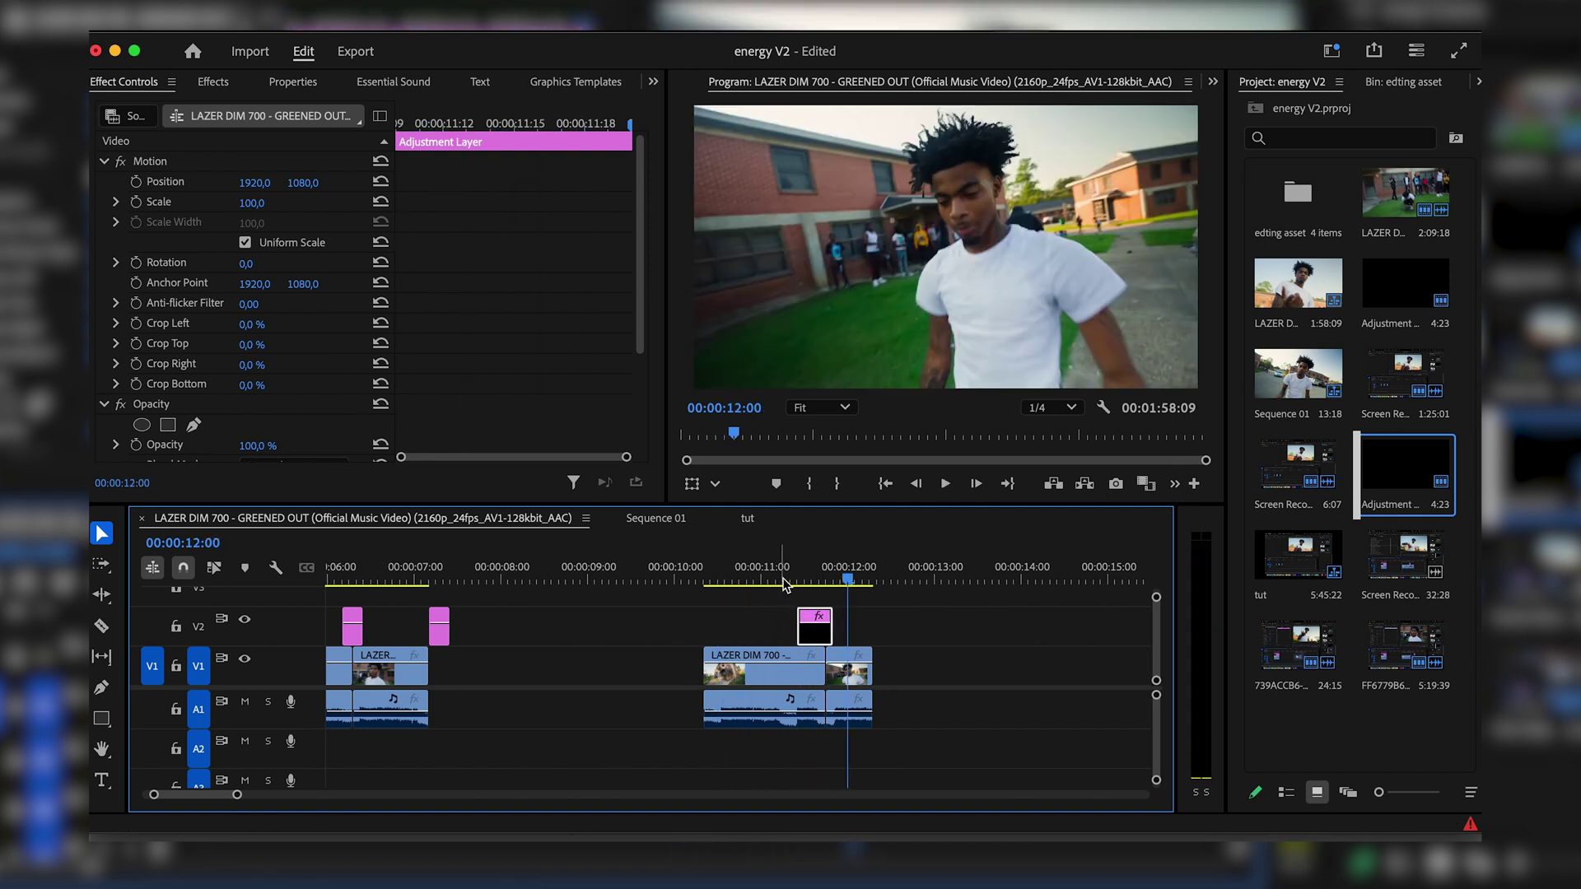
pyautogui.click(783, 580)
pyautogui.press('space')
pyautogui.press('space')
# Move the adjustment layer back over the first clip near 00:00:11:00 and preview the effect there.
pyautogui.click(805, 611)
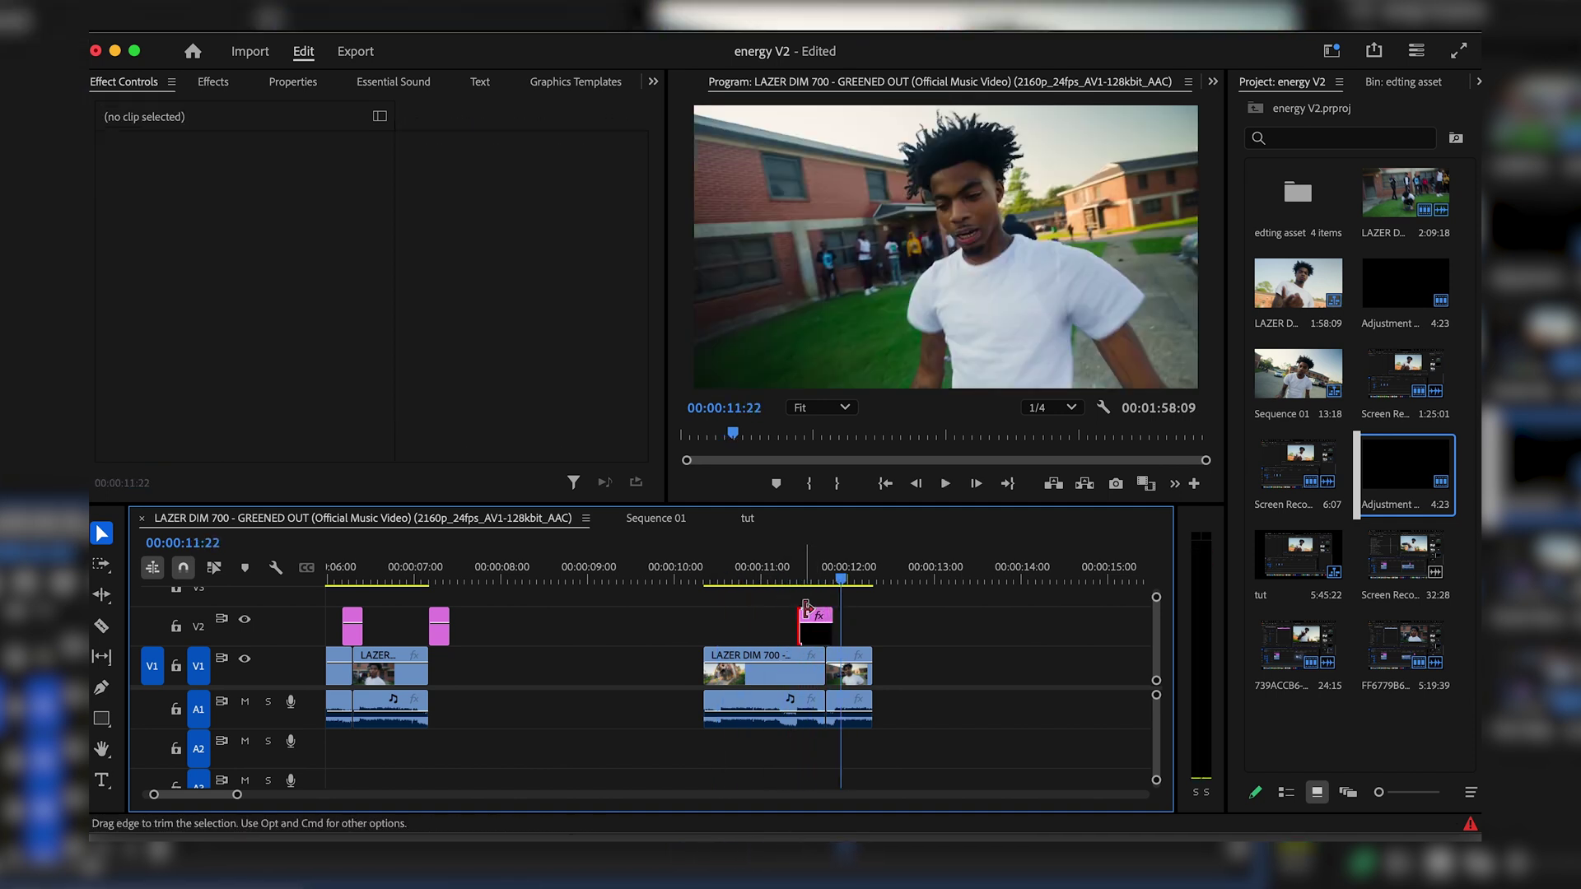
pyautogui.moveTo(810, 624); pyautogui.dragTo(774, 622)
pyautogui.click(737, 581)
pyautogui.press('space')
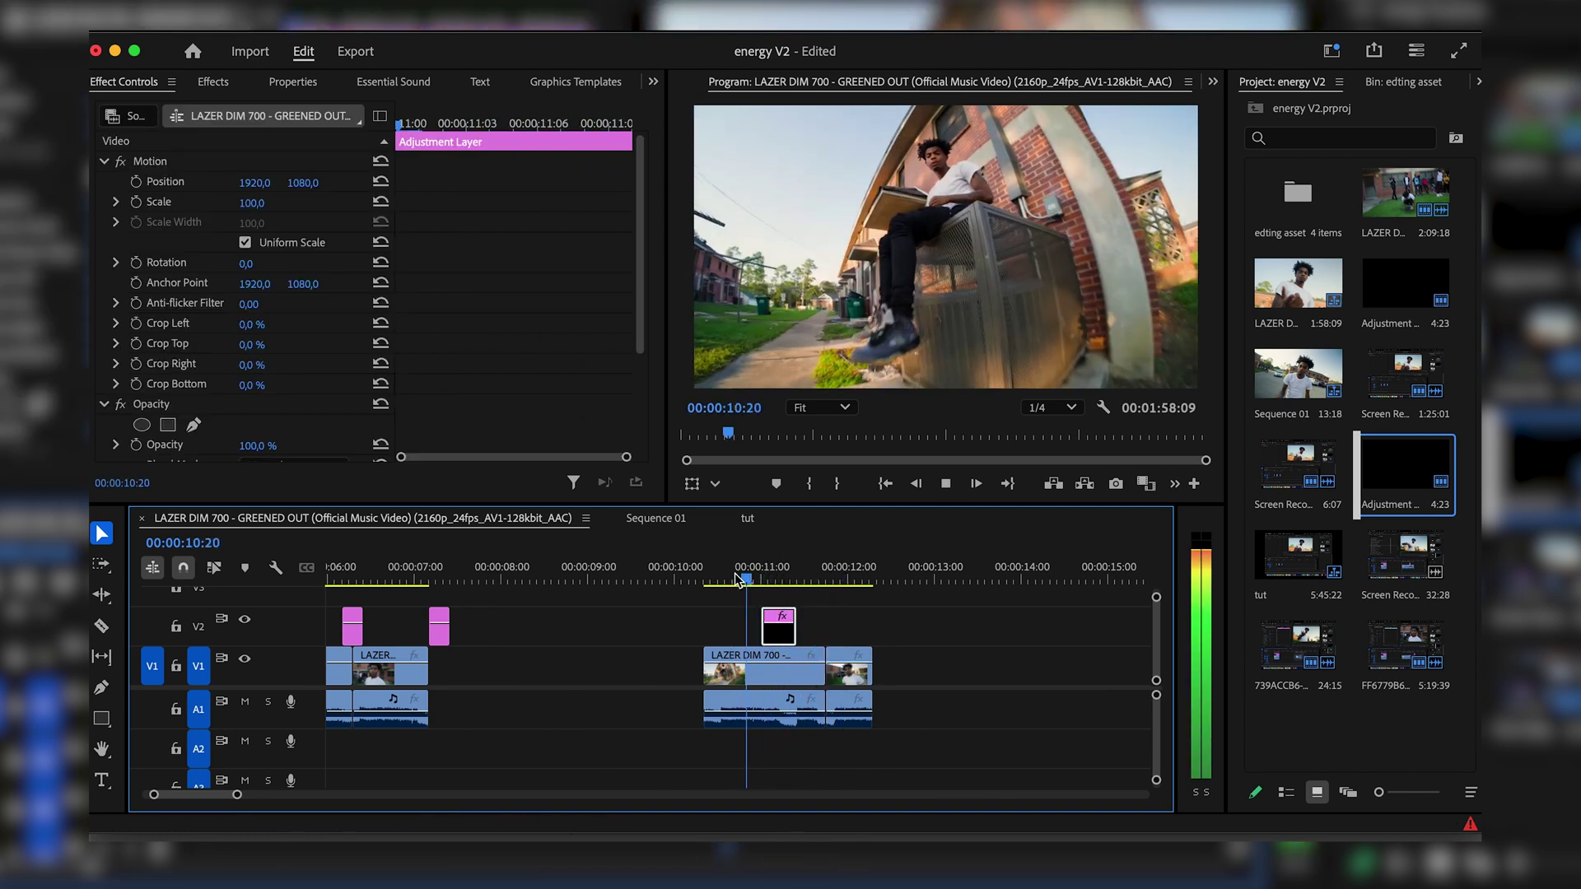
pyautogui.click(735, 578)
pyautogui.press('space')
# Replace the existing effect adjustment layer with a new, empty one on V2 around the cut between the two clips.
pyautogui.press('BackSpace')
pyautogui.moveTo(1401, 472); pyautogui.dragTo(816, 627)
pyautogui.press('space')
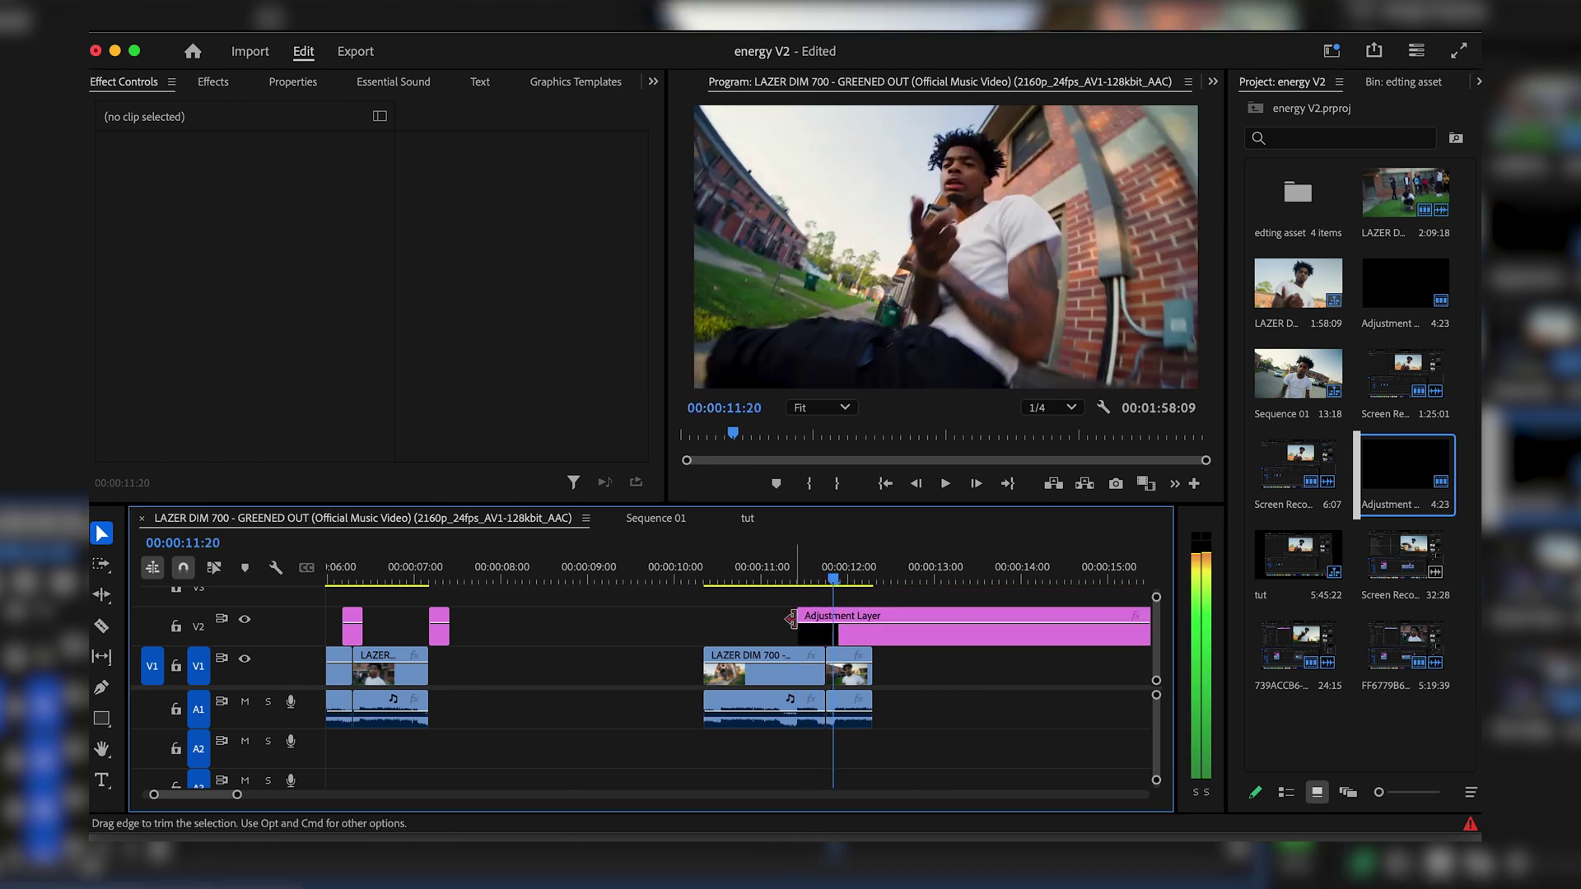
# Split the new adjustment layer at 00:00:11:22, delete the remainder, and place the layer from 00:00:11:06 up to the cut.
pyautogui.press('Right')
pyautogui.press('Right')
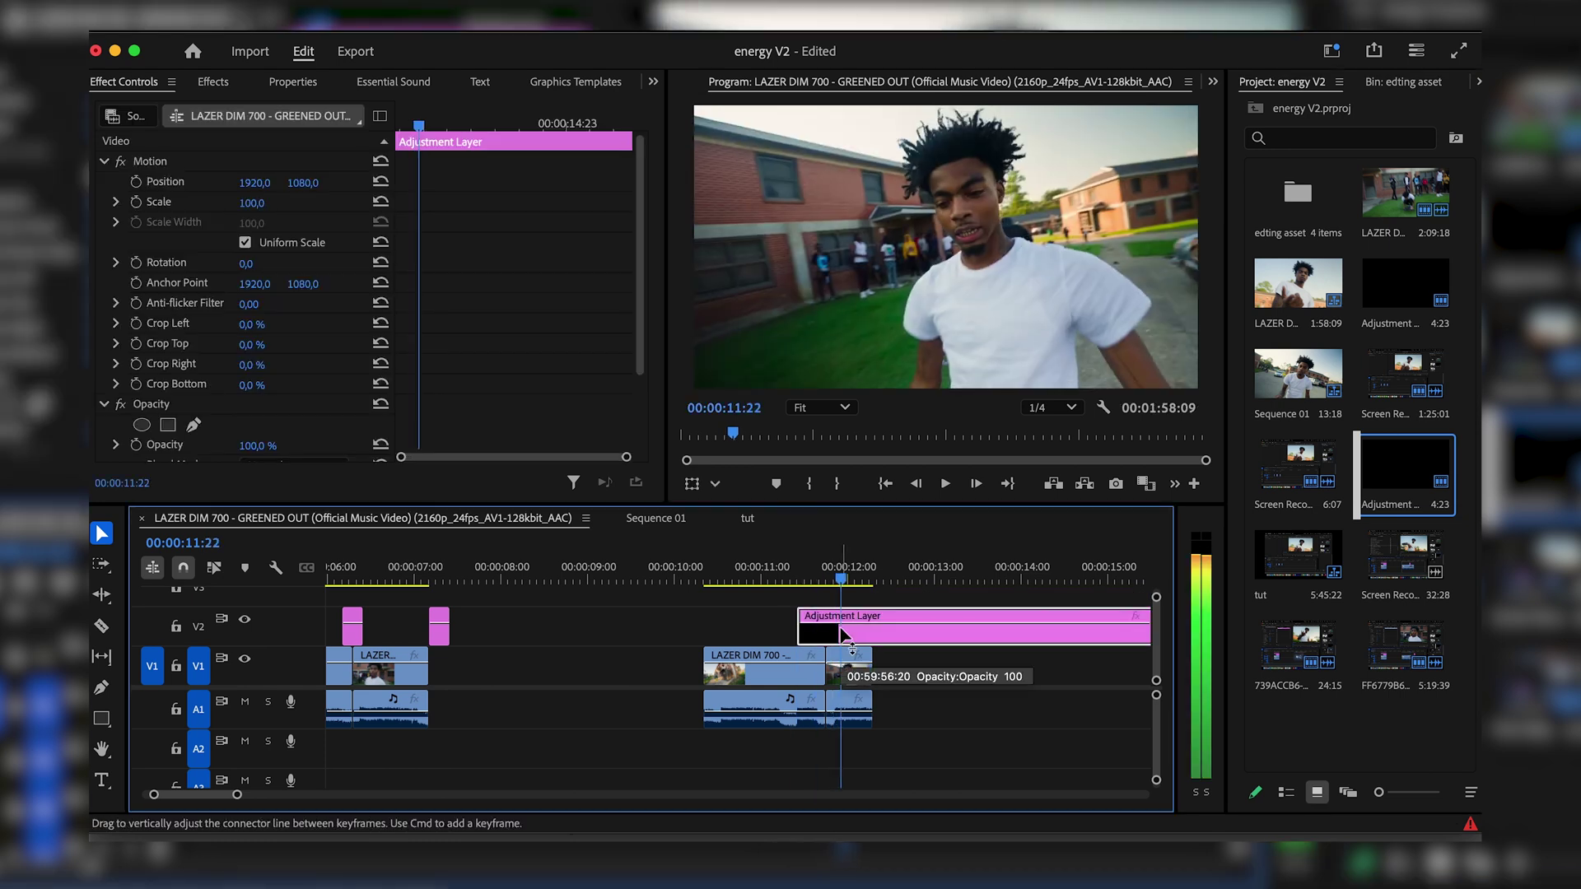
pyautogui.press('super+k')
pyautogui.click(891, 638)
pyautogui.press('BackSpace')
pyautogui.press('=')
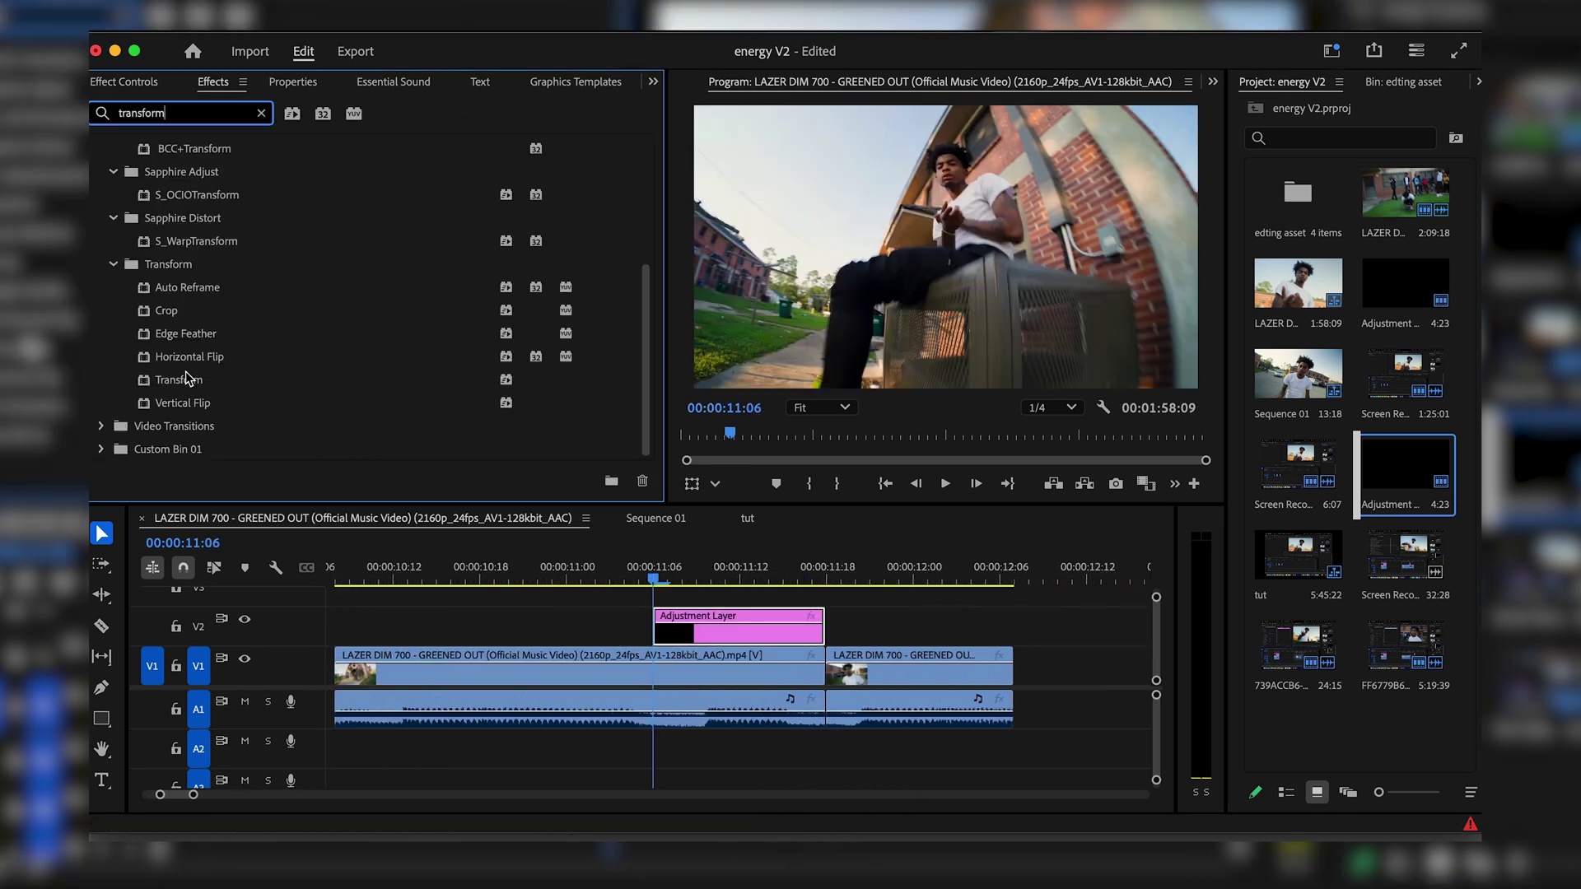
# Apply Transform and Brightness & Contrast to the new adjustment layer and set the Transform shutter angle to 180.
pyautogui.moveTo(713, 610); pyautogui.dragTo(715, 628)
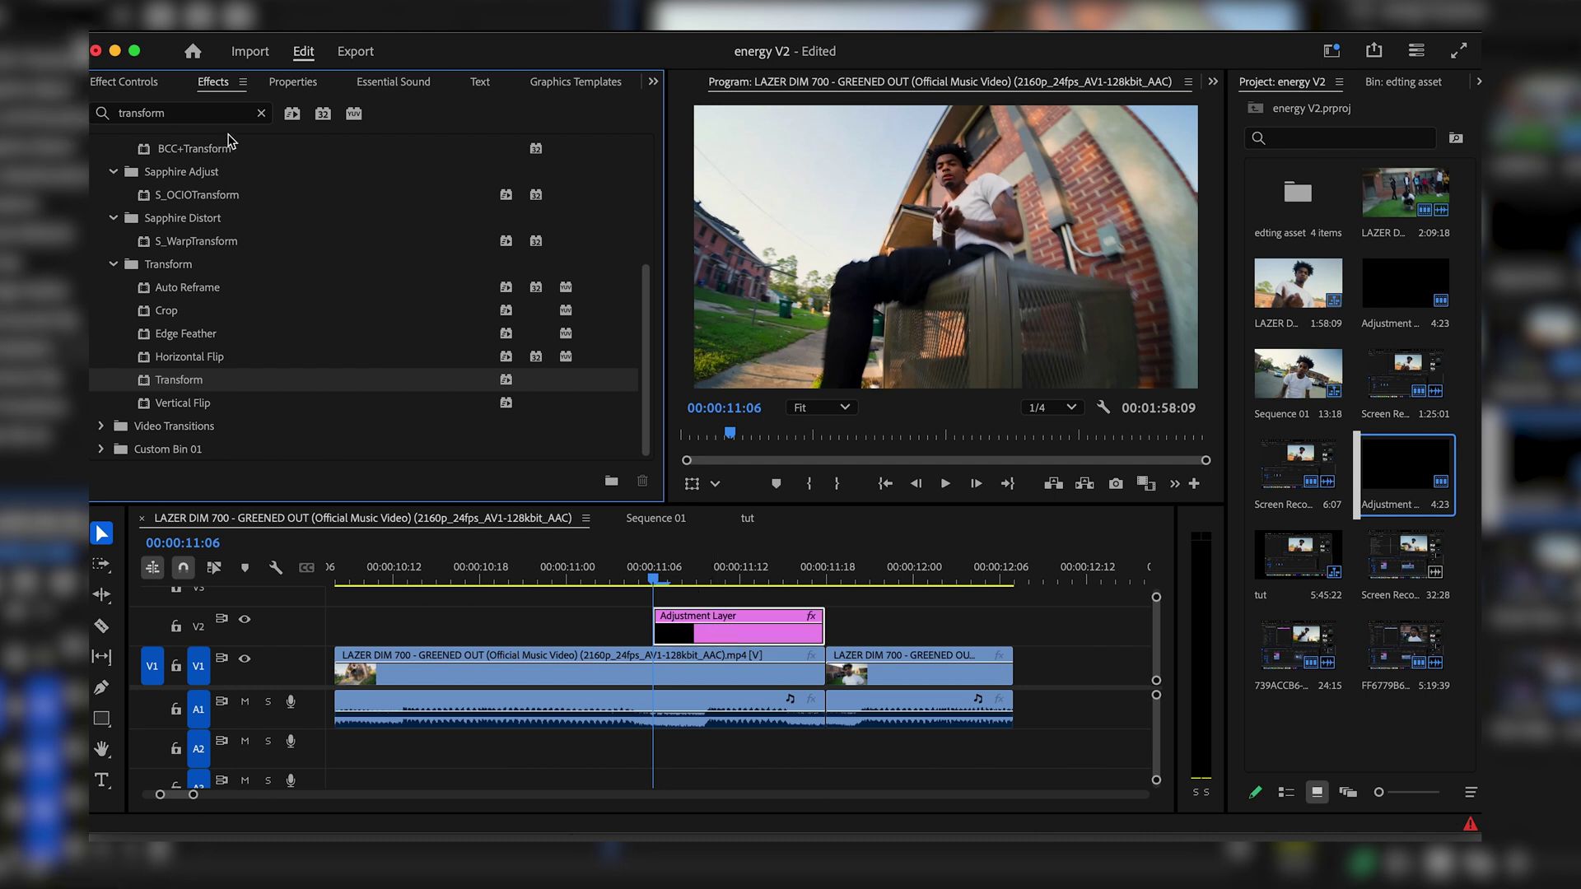
pyautogui.click(261, 113)
pyautogui.click(123, 82)
pyautogui.scroll(-5, 221, 297)
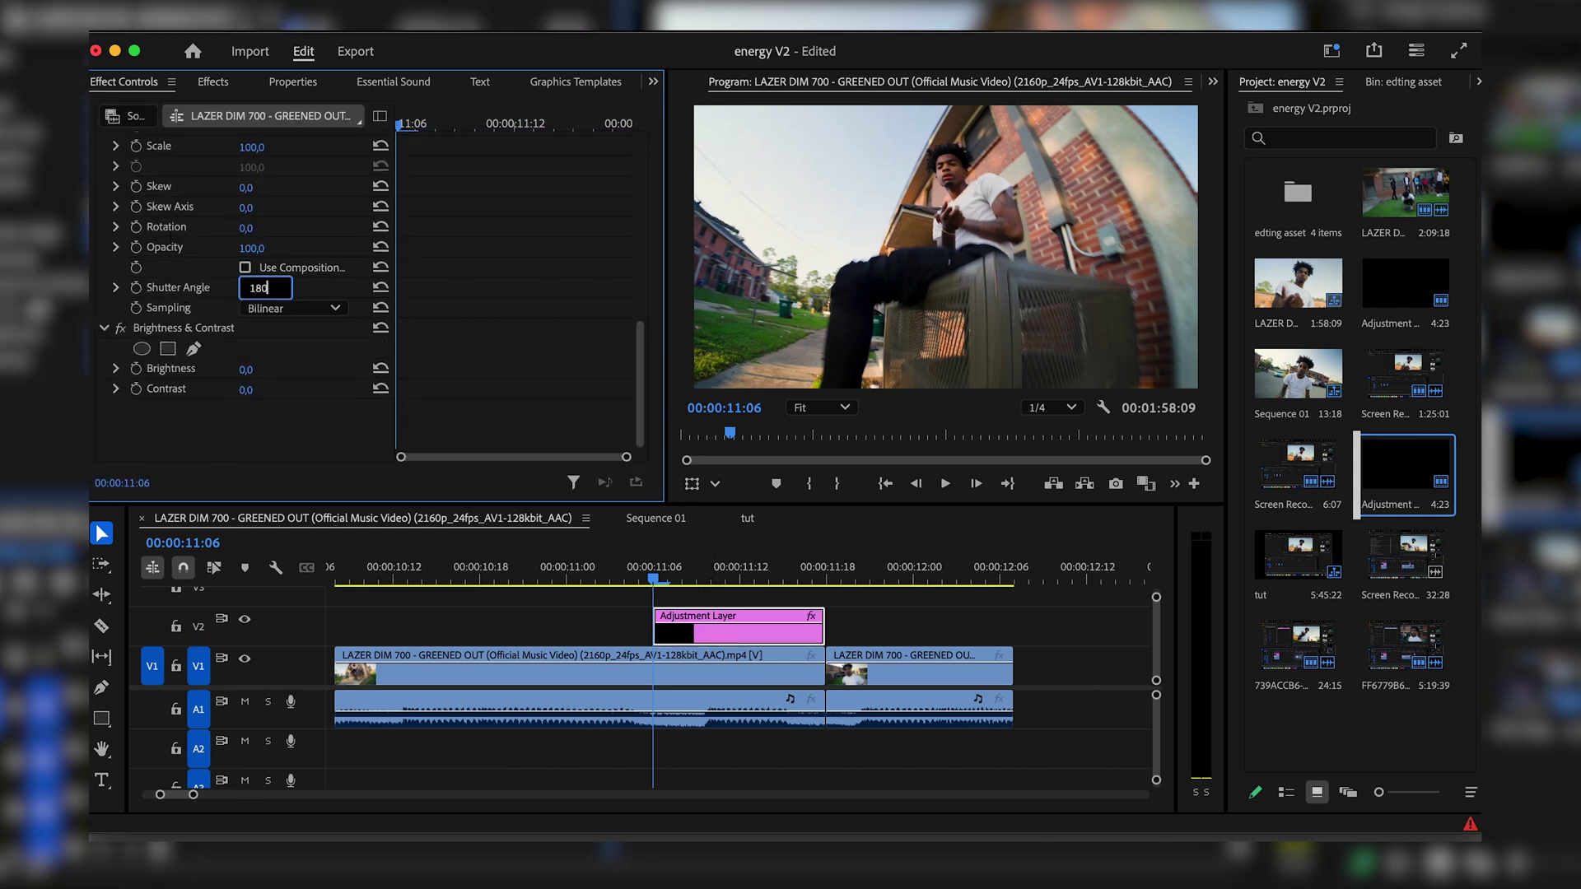
pyautogui.scroll(2, 145, 201)
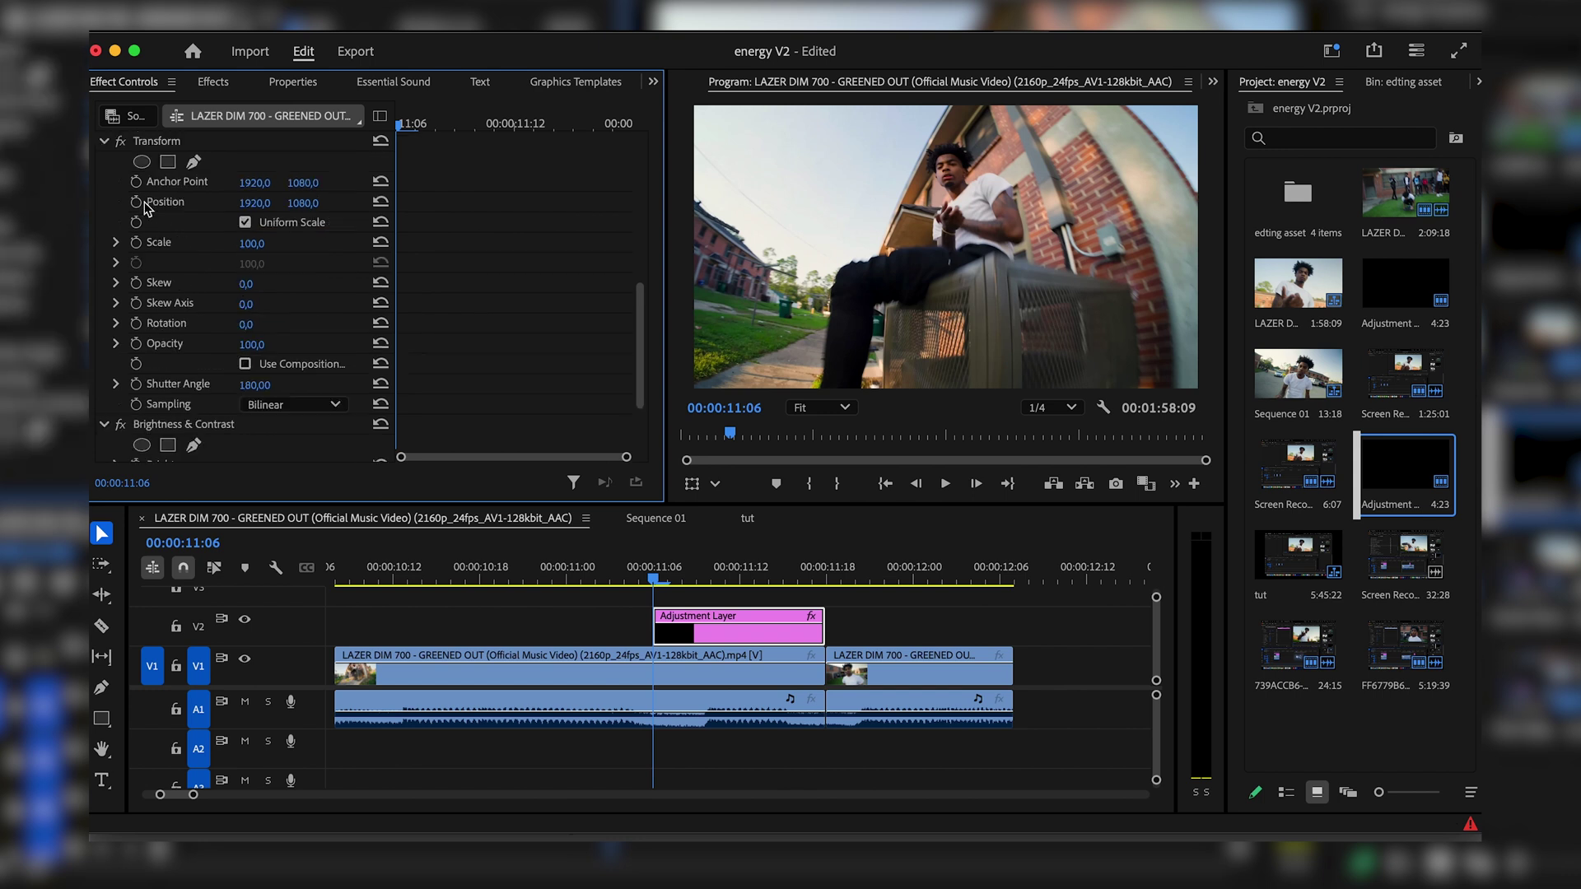
# Start Transform Position and Scale keyframes at 00:00:11:06 and set Scale to 170 at 00:00:11:09.
pyautogui.click(136, 201)
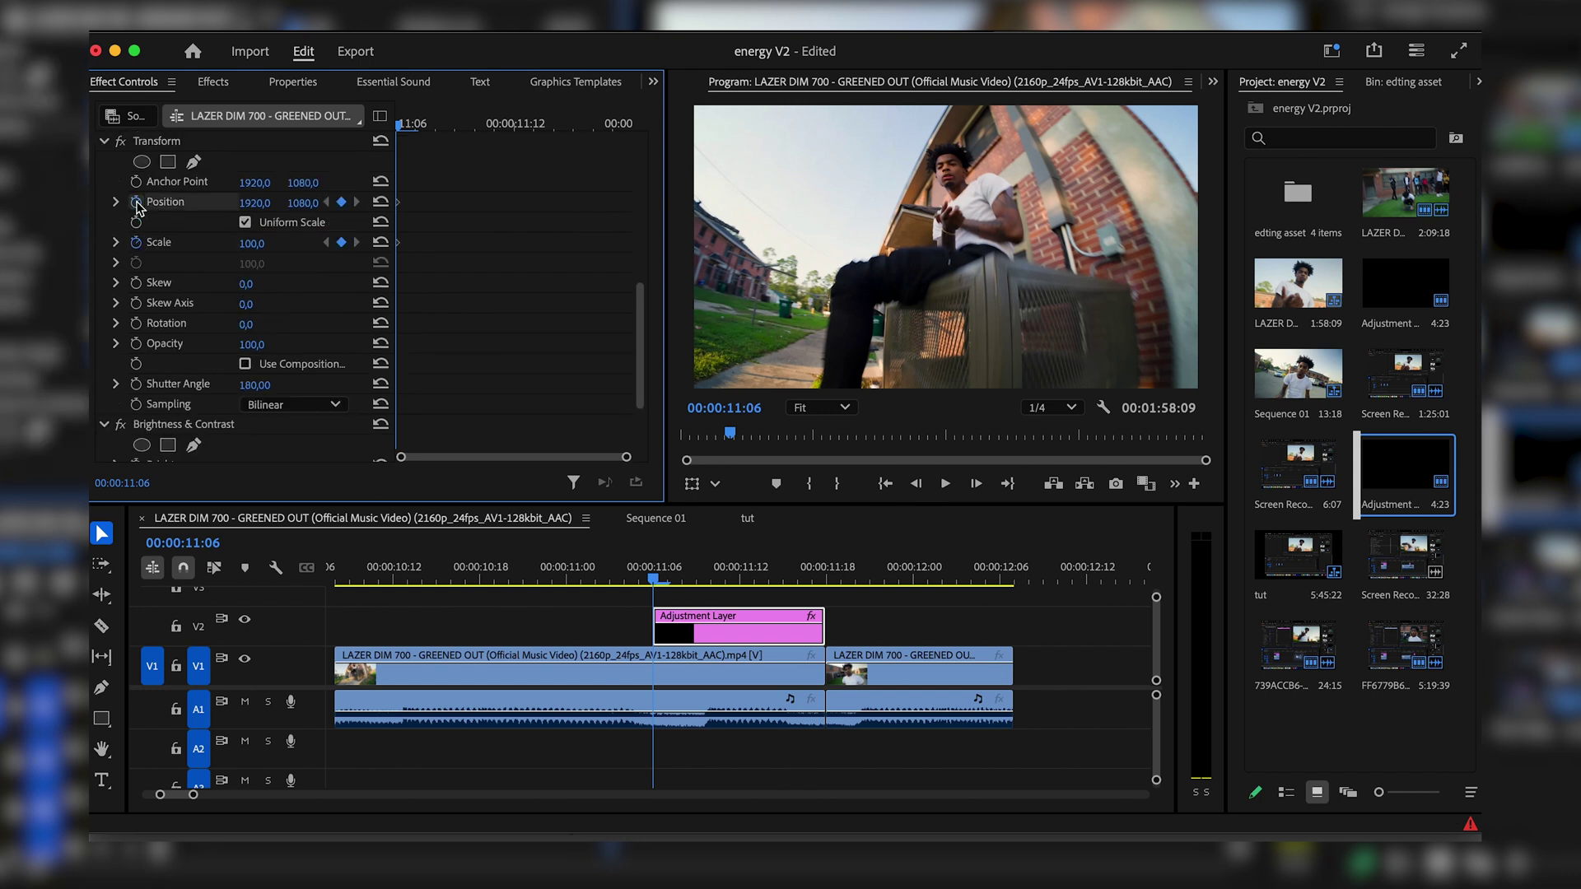
pyautogui.click(659, 577)
pyautogui.press('space')
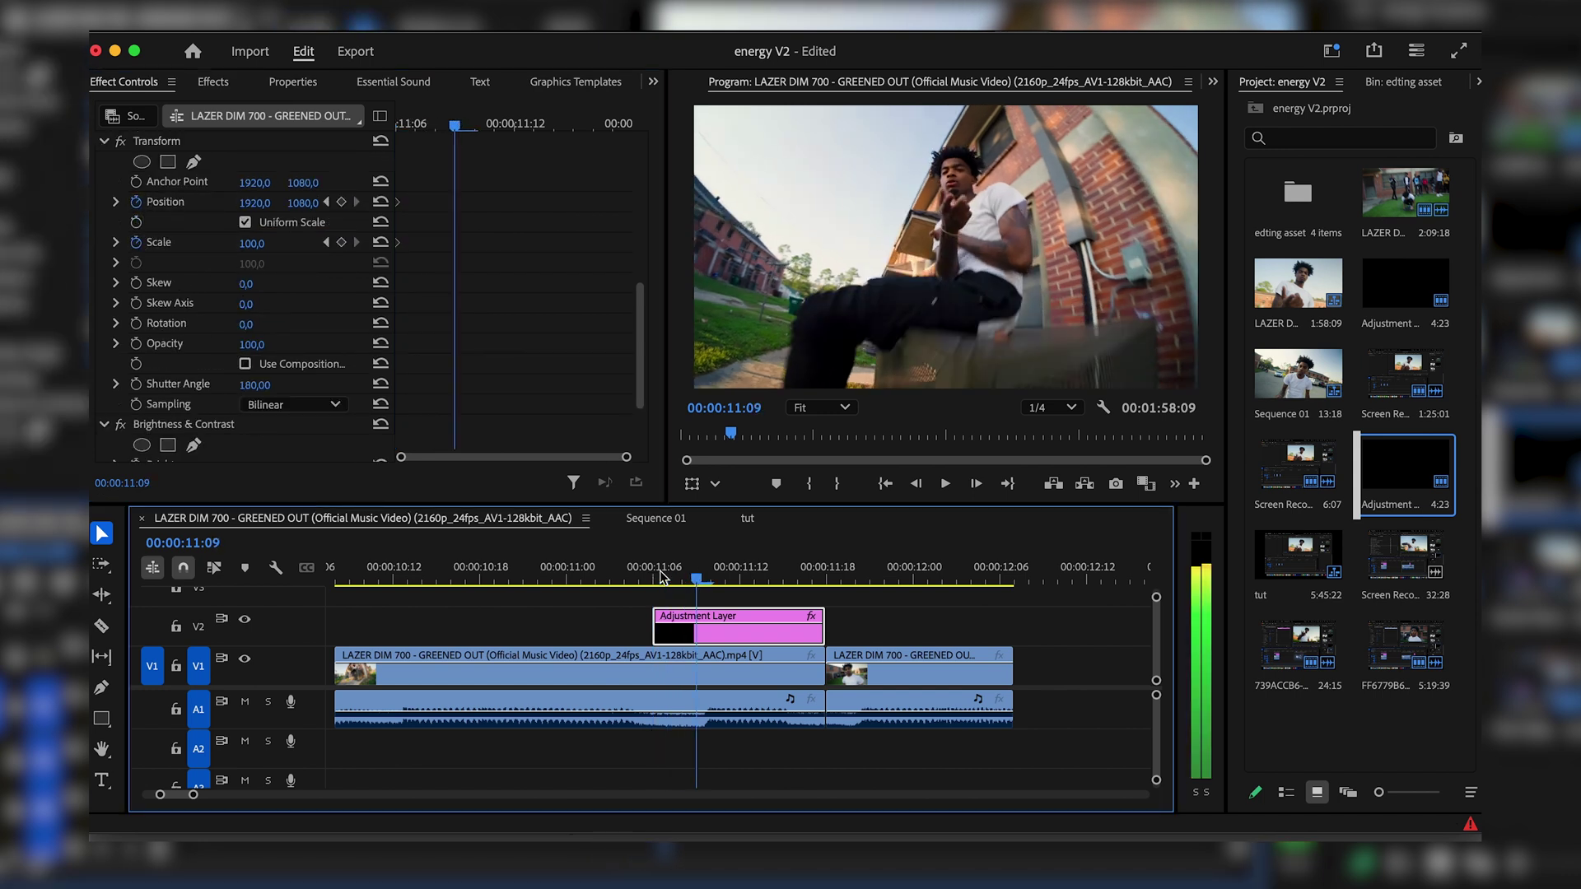
pyautogui.click(262, 301)
pyautogui.write('1')
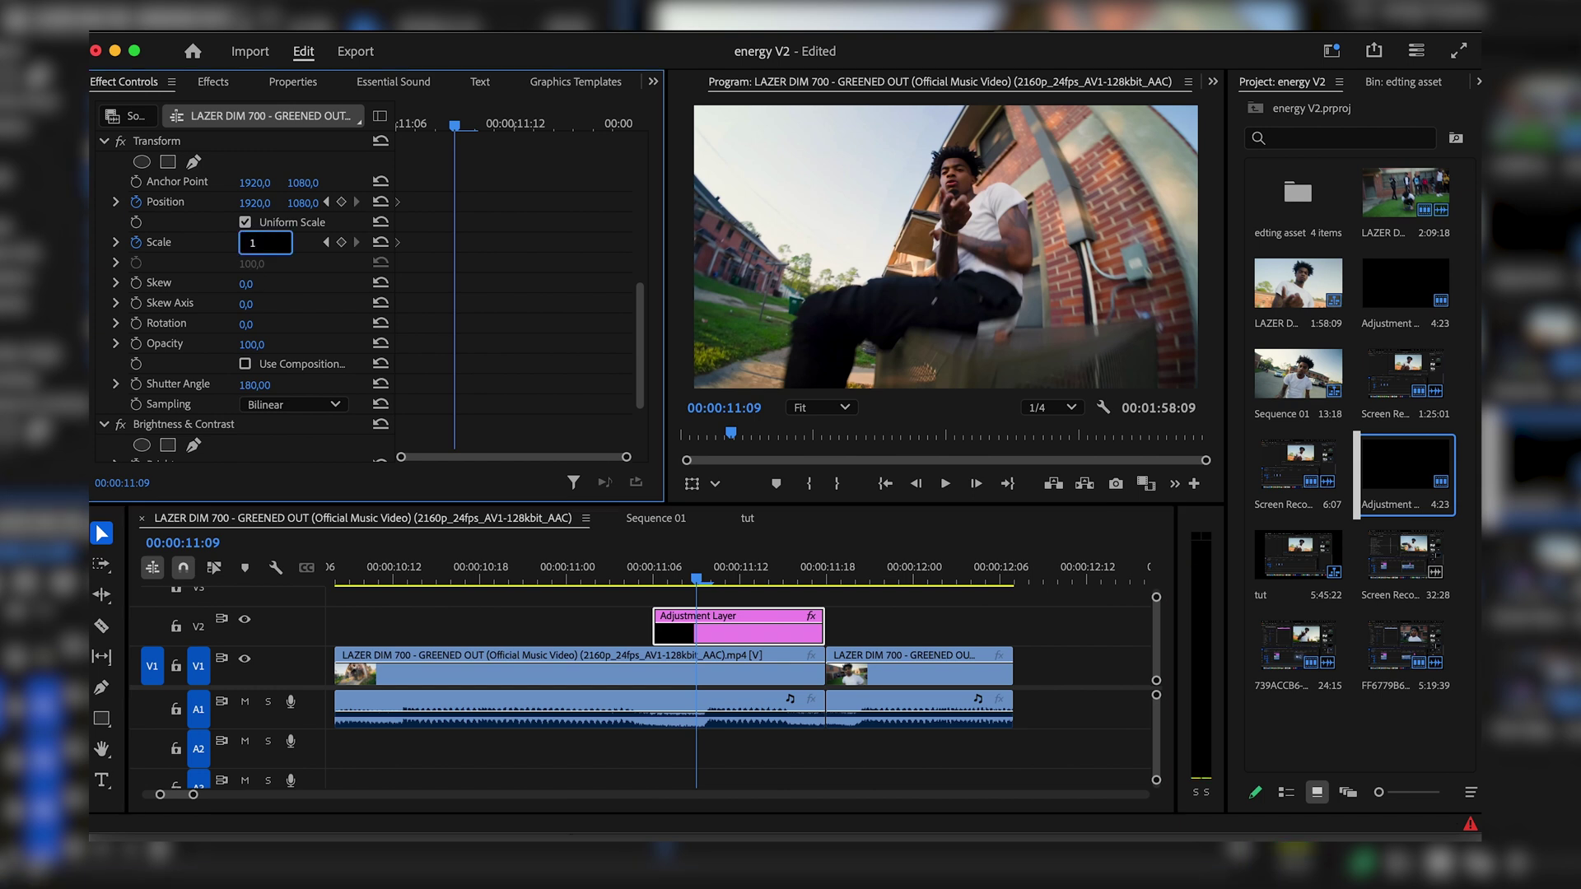
pyautogui.press('Return')
# Add a Position keyframe at 00:00:11:09 and set the vertical Position to 1828 at 00:00:11:11.
pyautogui.moveTo(305, 207)
pyautogui.mouseDown()
pyautogui.moveTo(288, 206)
pyautogui.moveTo(308, 202)
pyautogui.mouseUp()
pyautogui.press('Right')
pyautogui.press('Right')
pyautogui.click(308, 201)
pyautogui.write('1828')
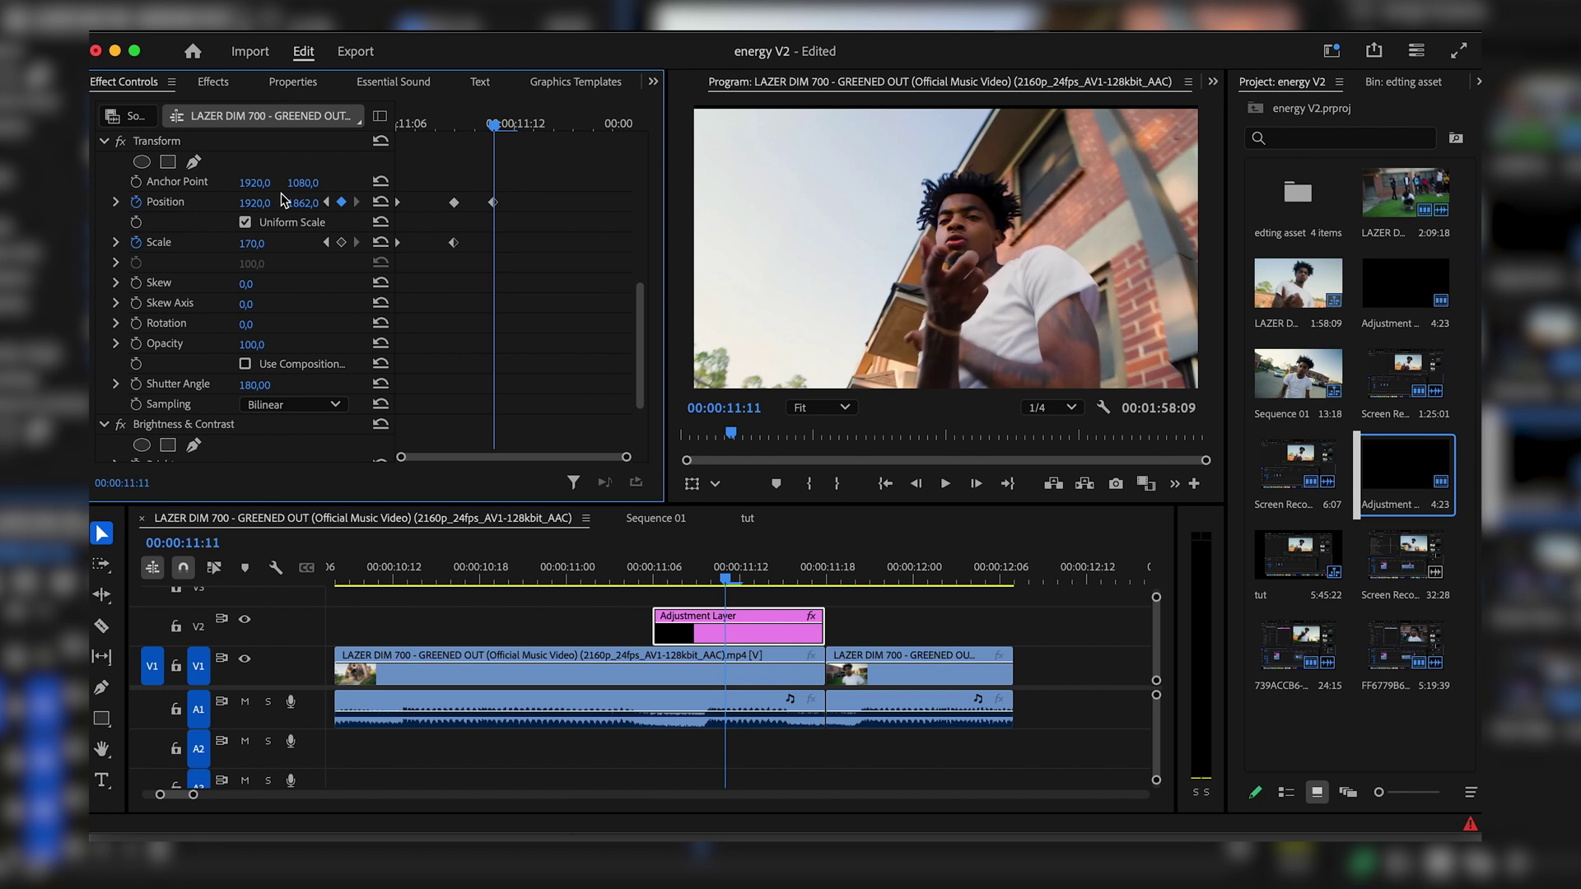
pyautogui.press('Return')
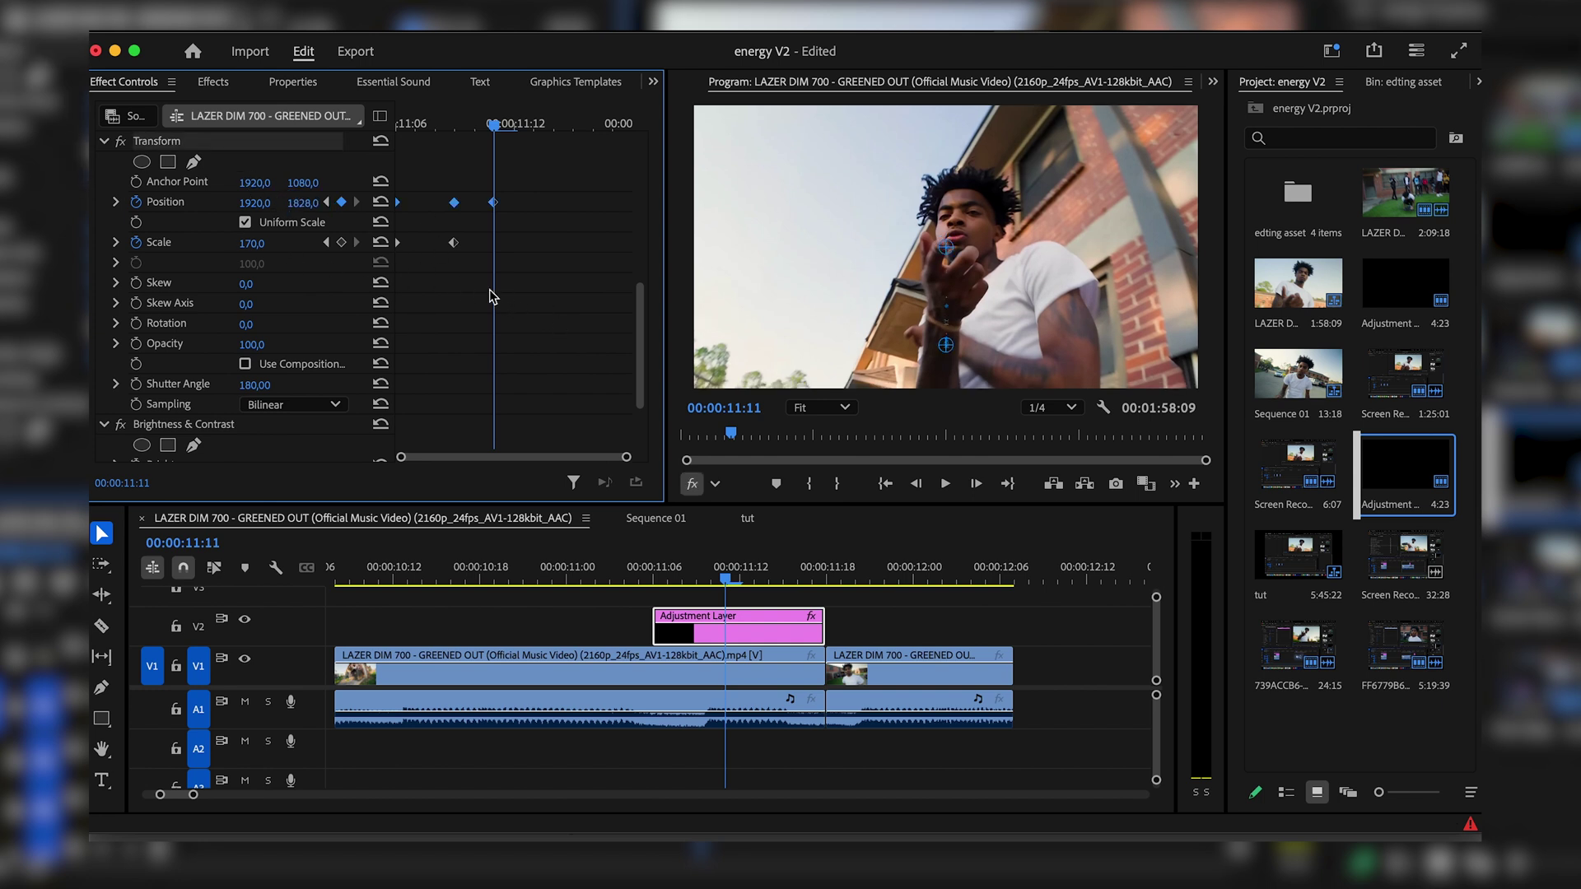
# Add a Transform Position keyframe at 00:00:11:13 with the vertical Position set to 328.
pyautogui.press('Right')
pyautogui.press('Right')
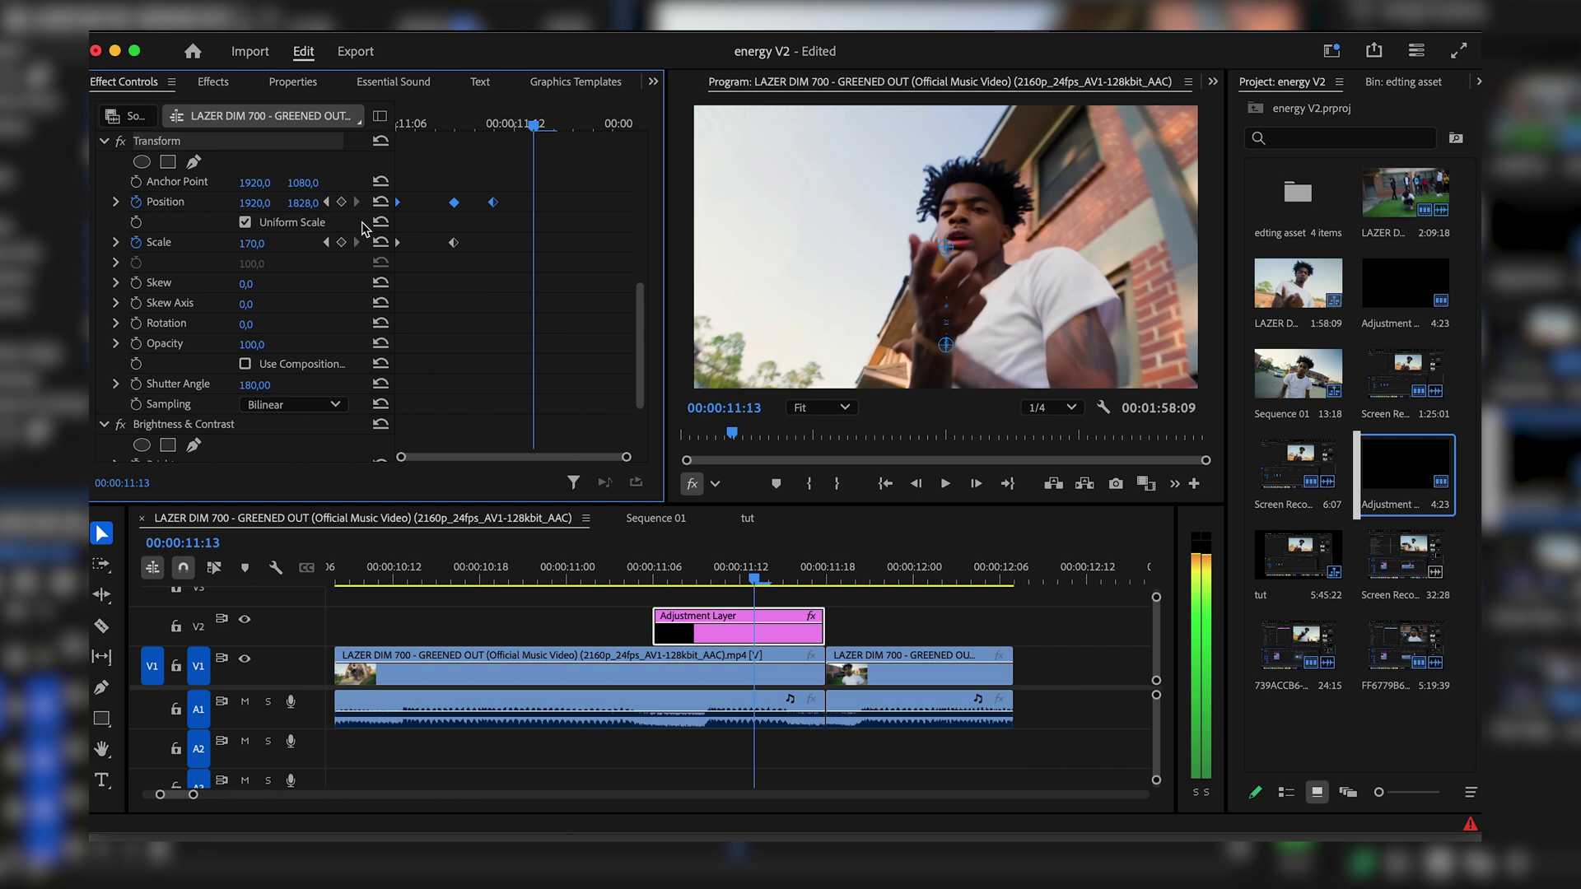
pyautogui.moveTo(301, 206); pyautogui.dragTo(304, 205)
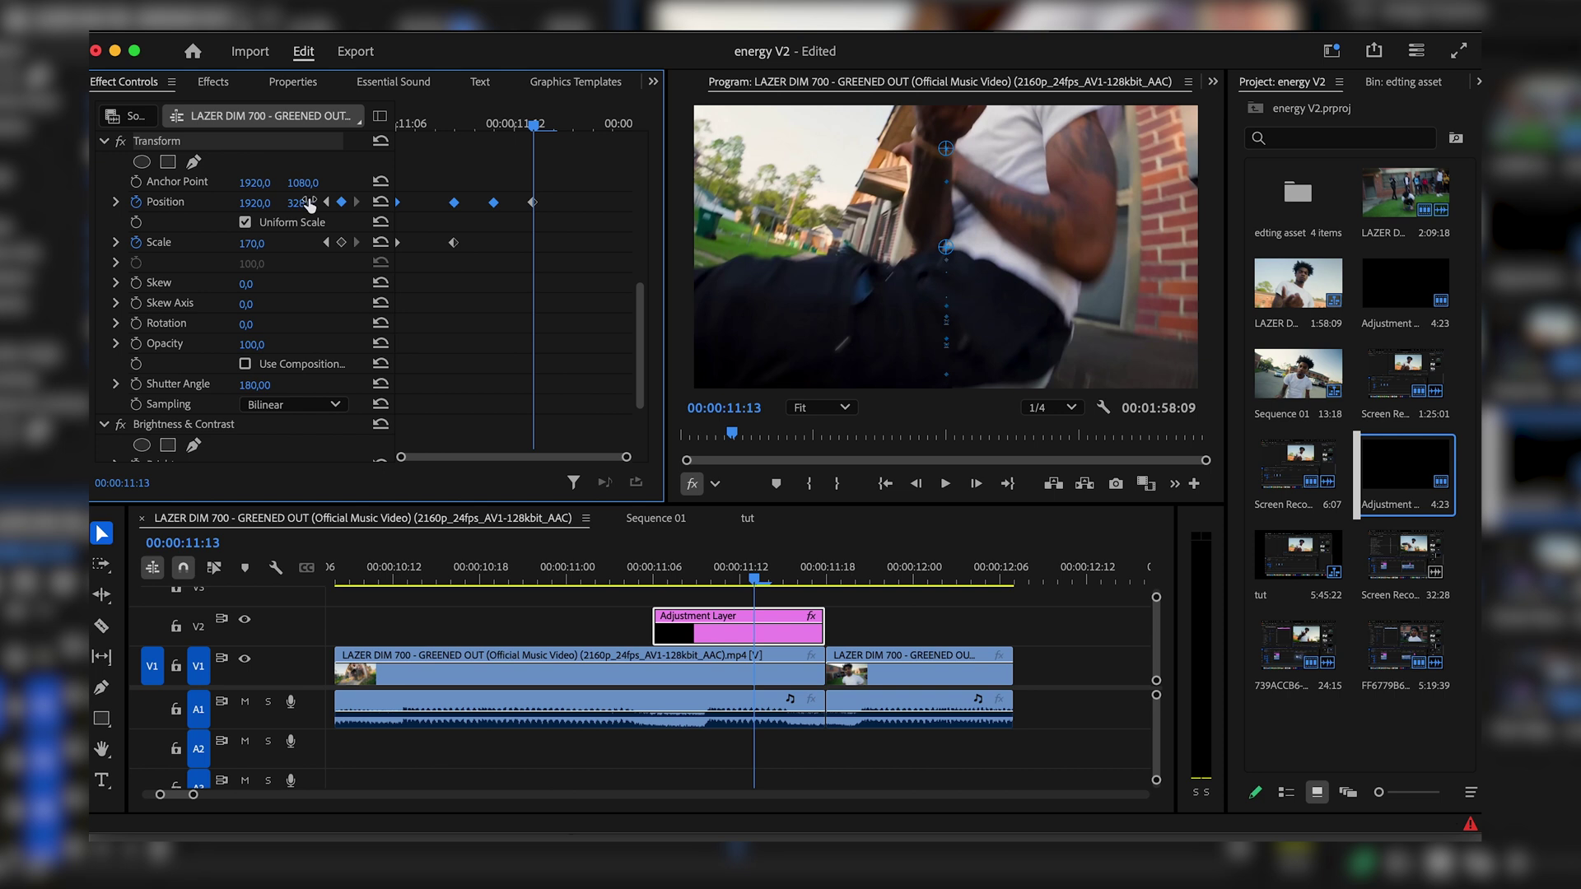
# Add a Transform Position keyframe at 00:00:11:16 with the vertical Position set to 1669.
pyautogui.press('Right')
pyautogui.press('Right')
pyautogui.press('Right')
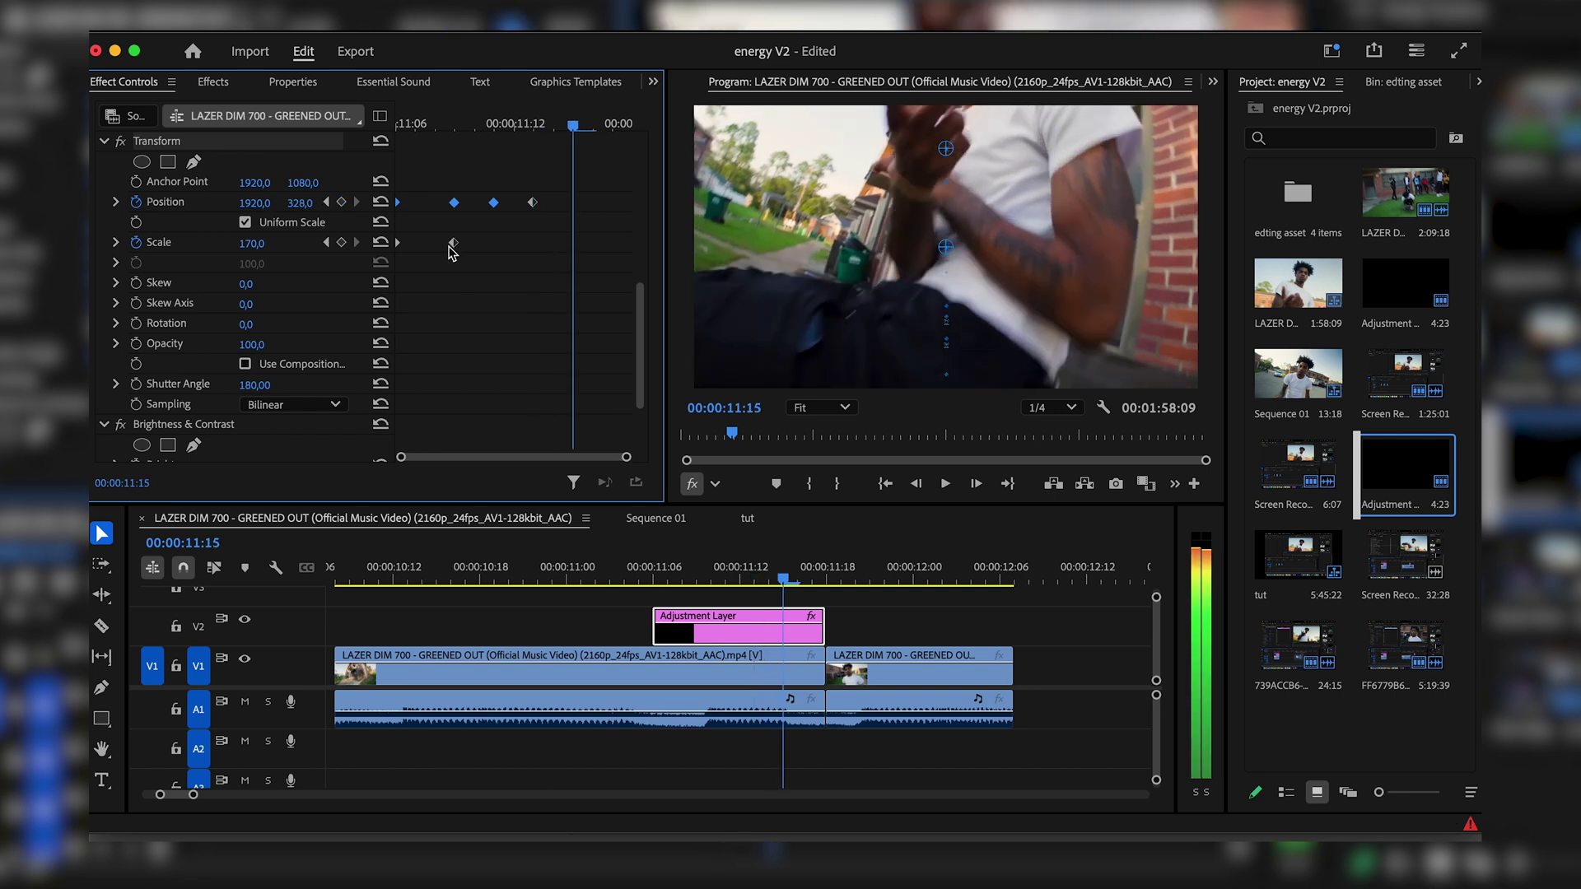
pyautogui.moveTo(310, 205); pyautogui.dragTo(310, 205)
# Add a closing Position keyframe of 1080 at the layer's end and shift the preceding 1669 keyframe to 00:00:11:15.
pyautogui.press('Right')
pyautogui.press('Right')
pyautogui.press('Left')
pyautogui.press('Left')
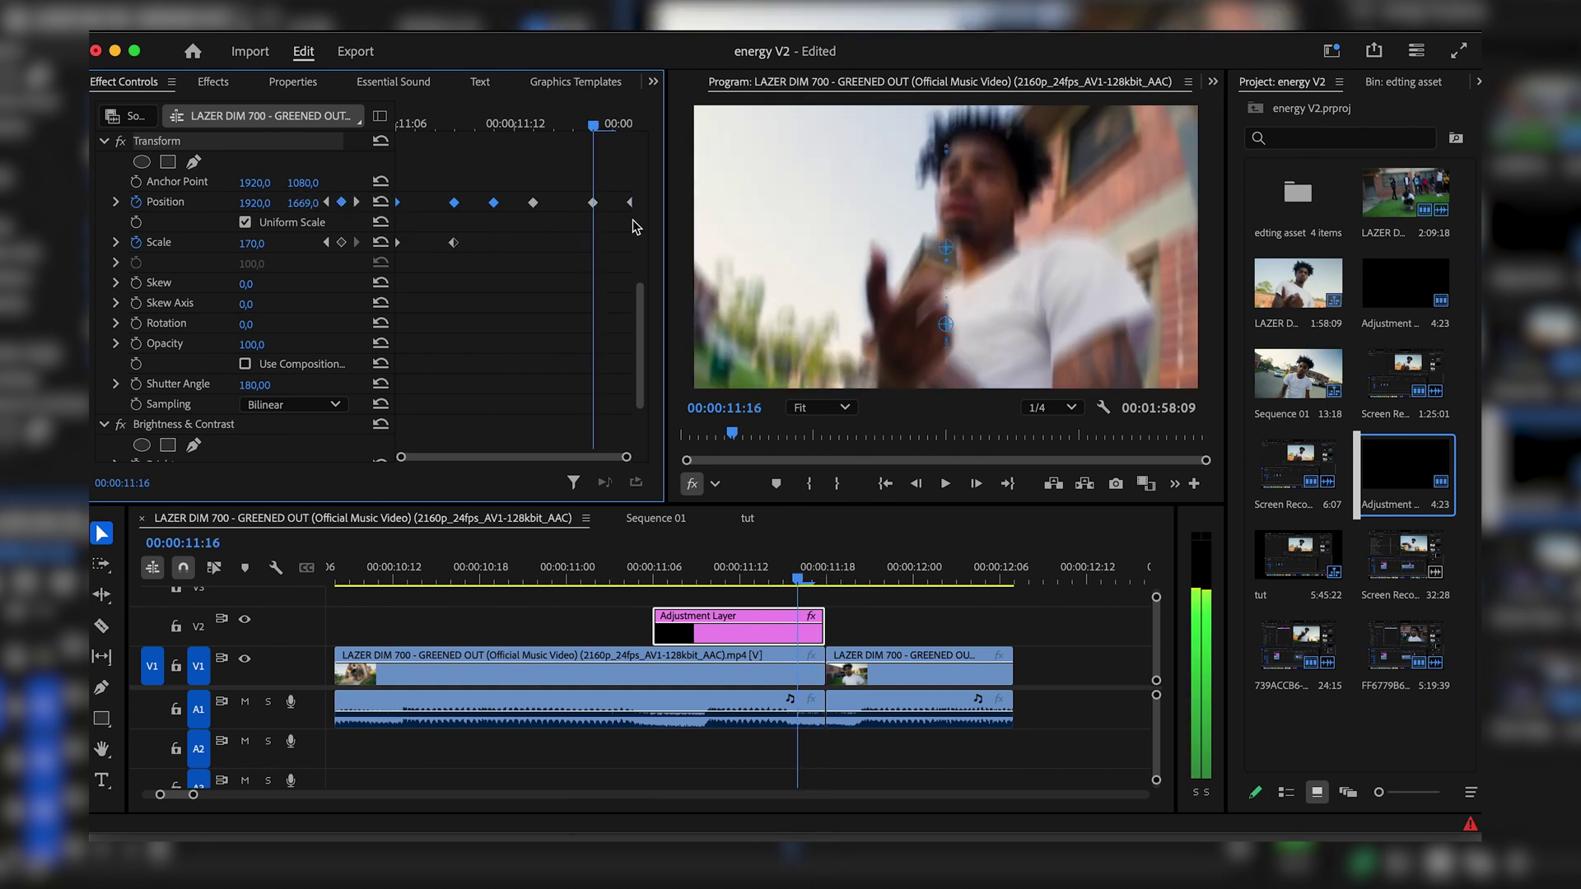
pyautogui.moveTo(592, 205); pyautogui.dragTo(571, 205)
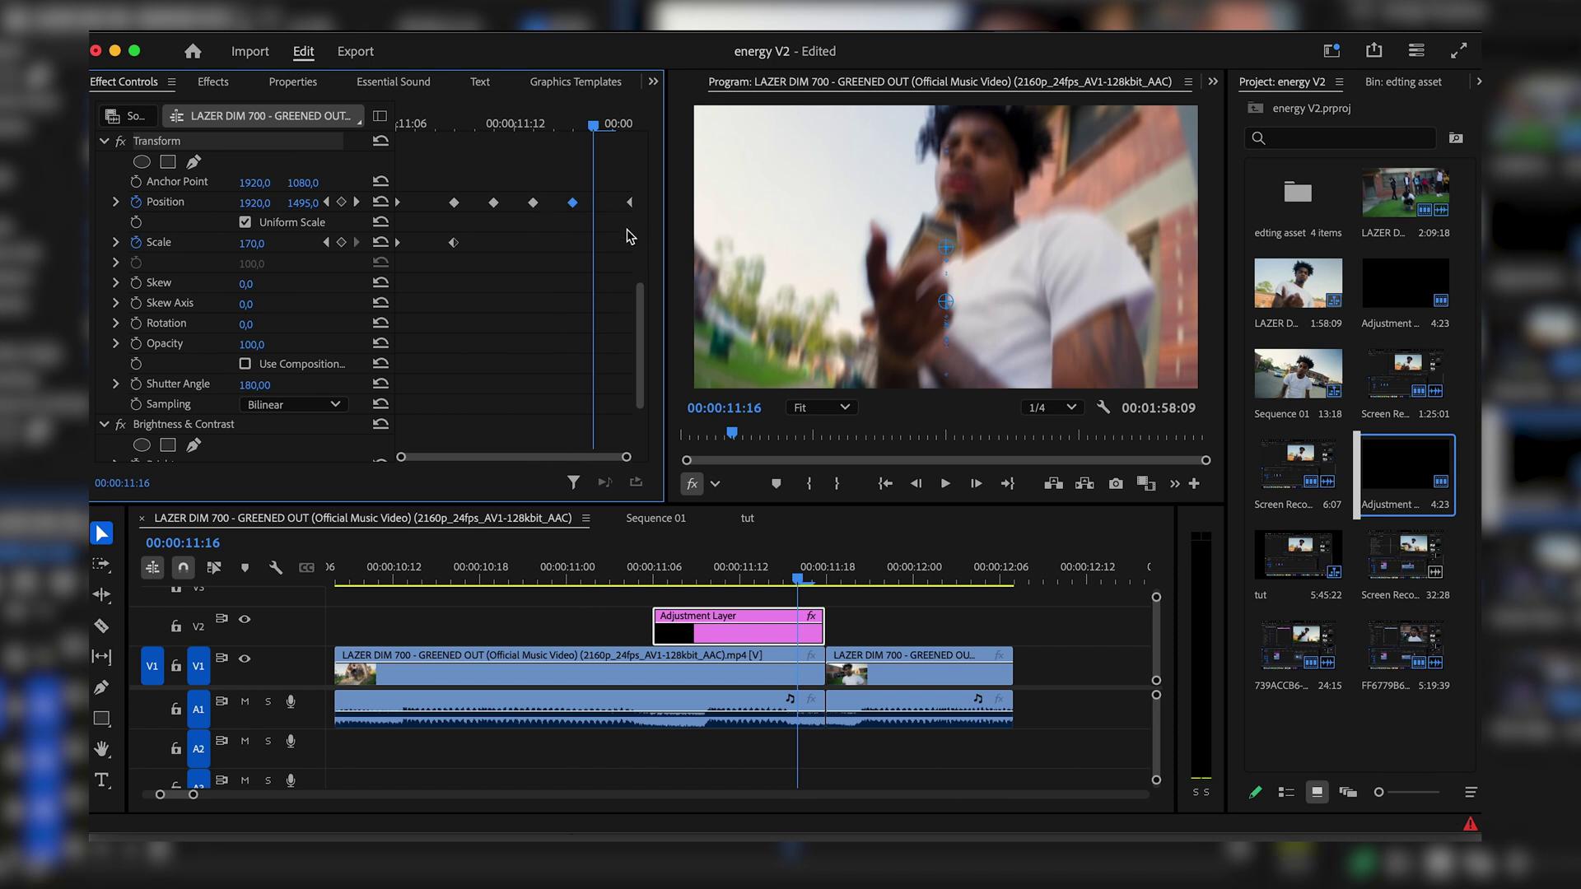
# Play back and scrub through the start of the adjustment layer to examine the vertical shake.
pyautogui.press('Left')
pyautogui.press('Left')
pyautogui.press('Left')
pyautogui.press('Left')
pyautogui.press('Left')
pyautogui.press('Left')
pyautogui.press('Left')
pyautogui.press('Left')
pyautogui.press('space')
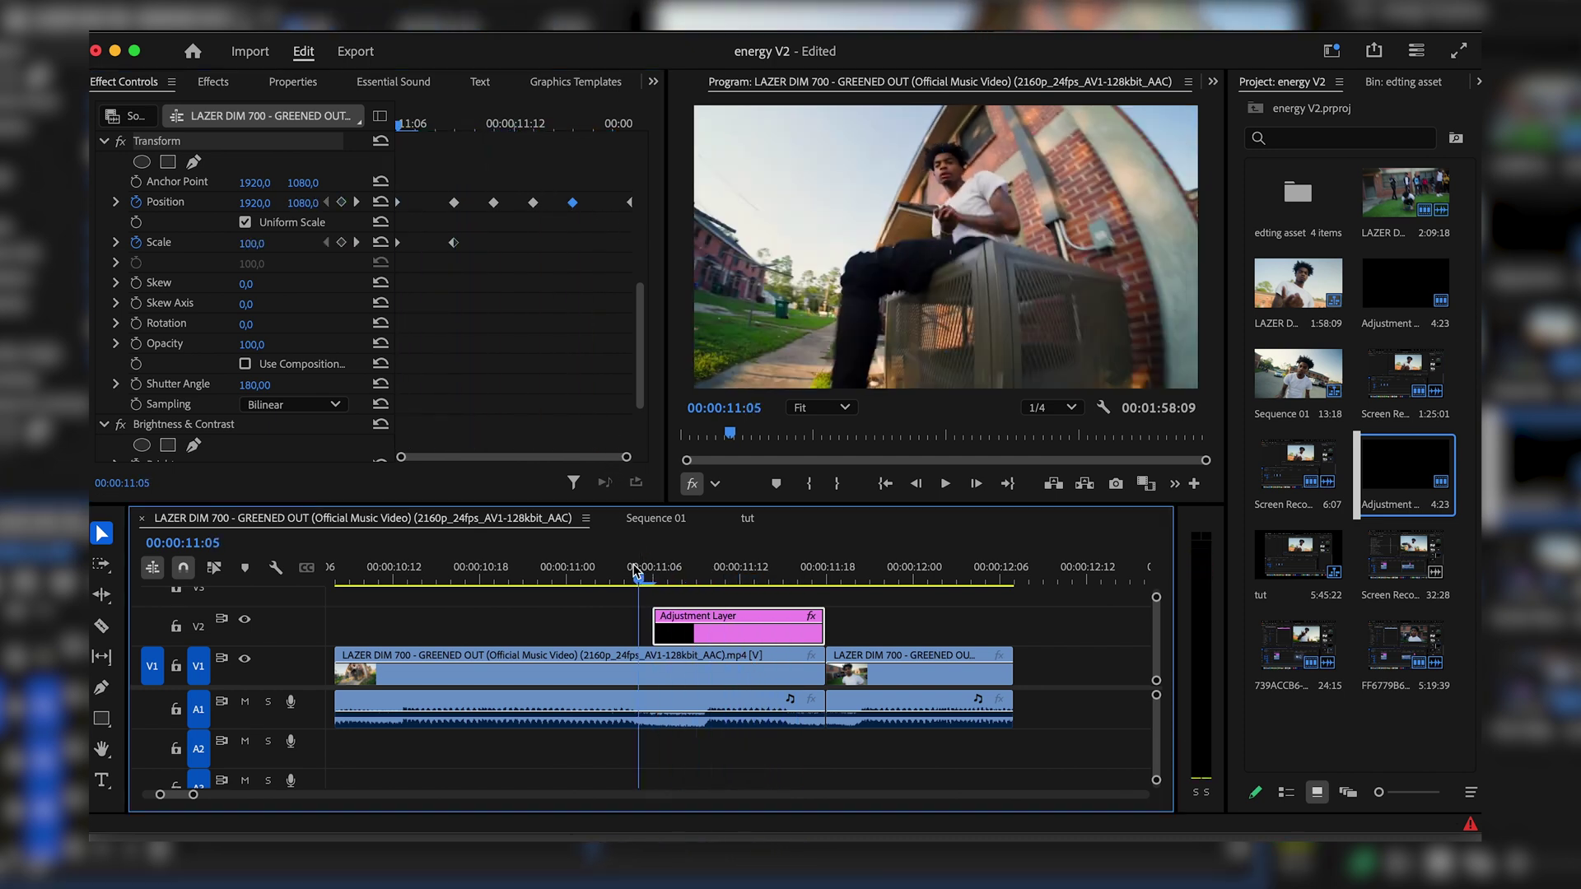
pyautogui.press('space')
pyautogui.moveTo(635, 572); pyautogui.dragTo(702, 574)
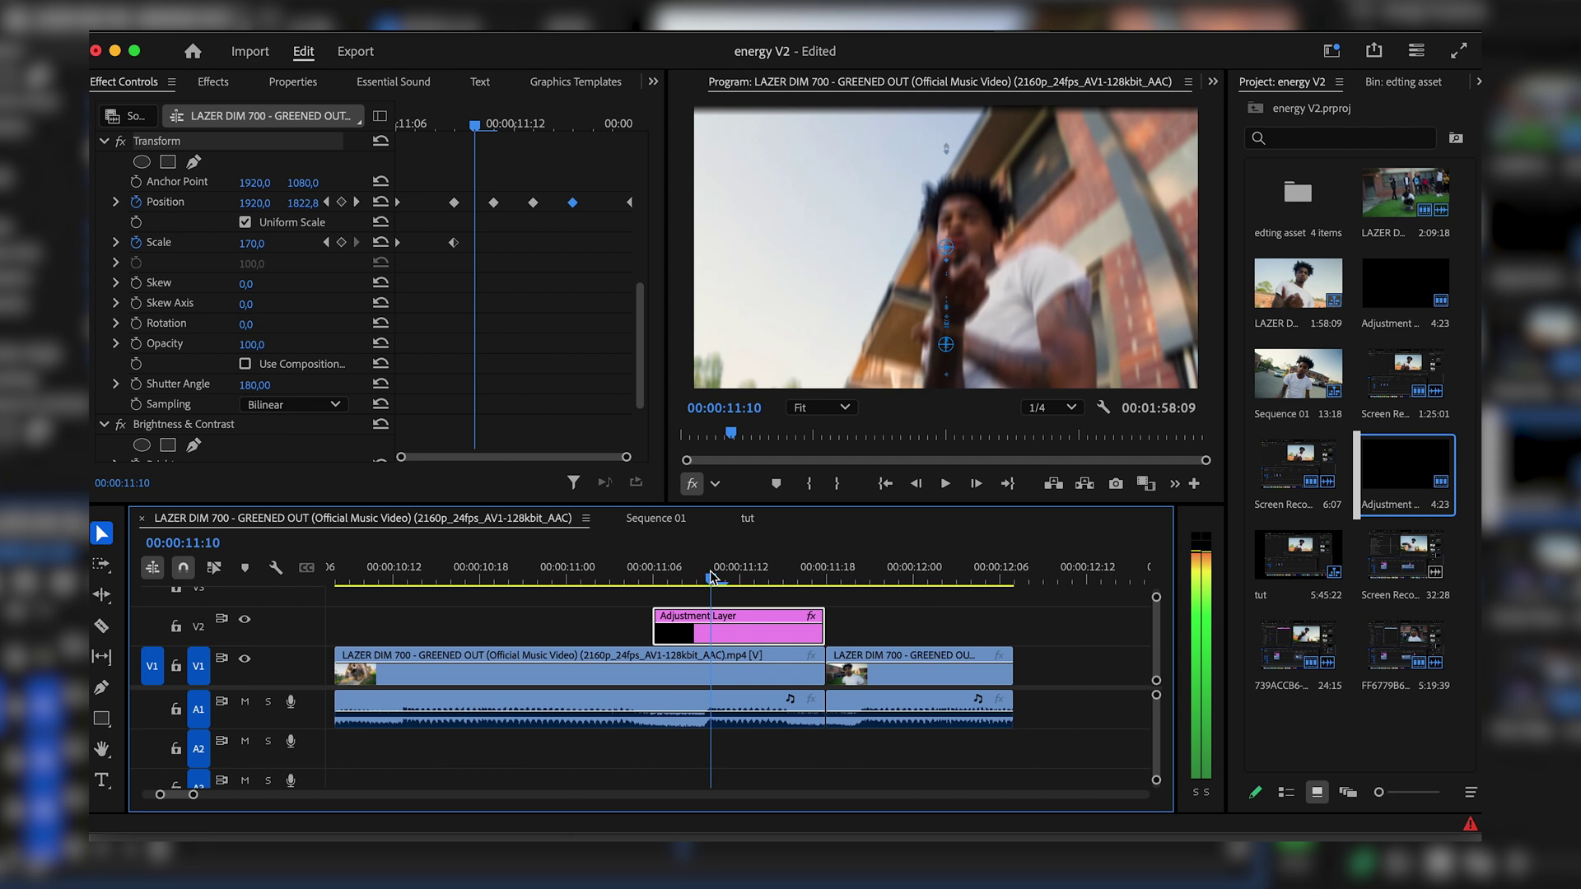
# Set the Transform Scale to 180 at 00:00:11:16 and move that new keyframe back to 00:00:11:12.
pyautogui.press('Right')
pyautogui.press('Right')
pyautogui.press('Right')
pyautogui.press('Right')
pyautogui.press('Right')
pyautogui.press('Right')
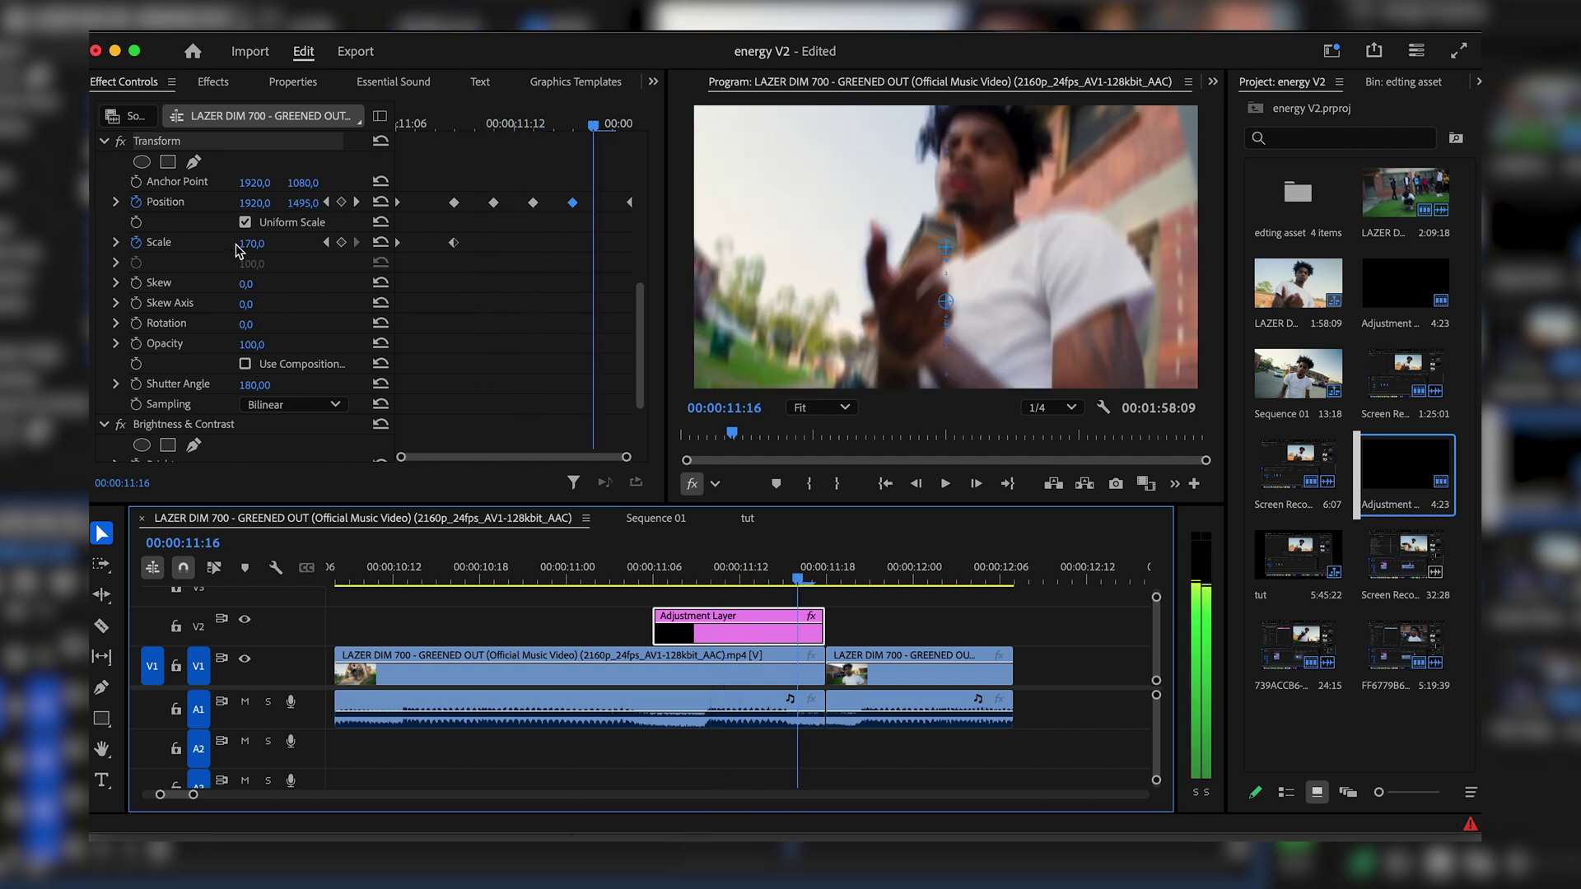
pyautogui.click(264, 242)
pyautogui.write('180')
pyautogui.press('Return')
pyautogui.press('Left')
pyautogui.press('Left')
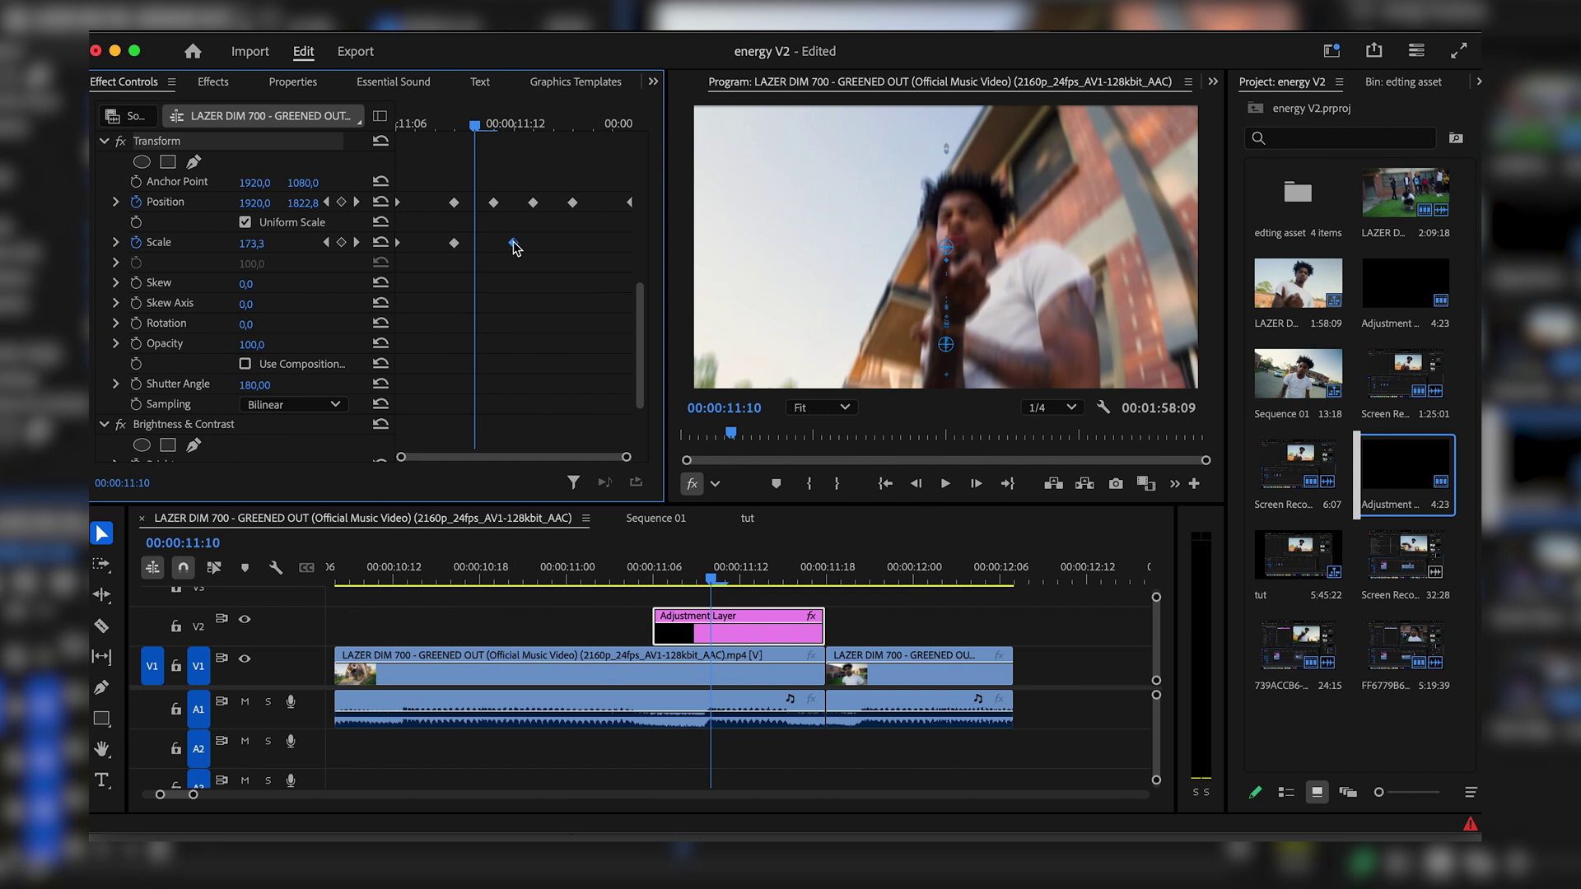
# Step through the frames between 00:00:11:07 and 00:00:11:14 to examine the combined zoom and shake.
pyautogui.press('Left')
pyautogui.press('Left')
pyautogui.press('Left')
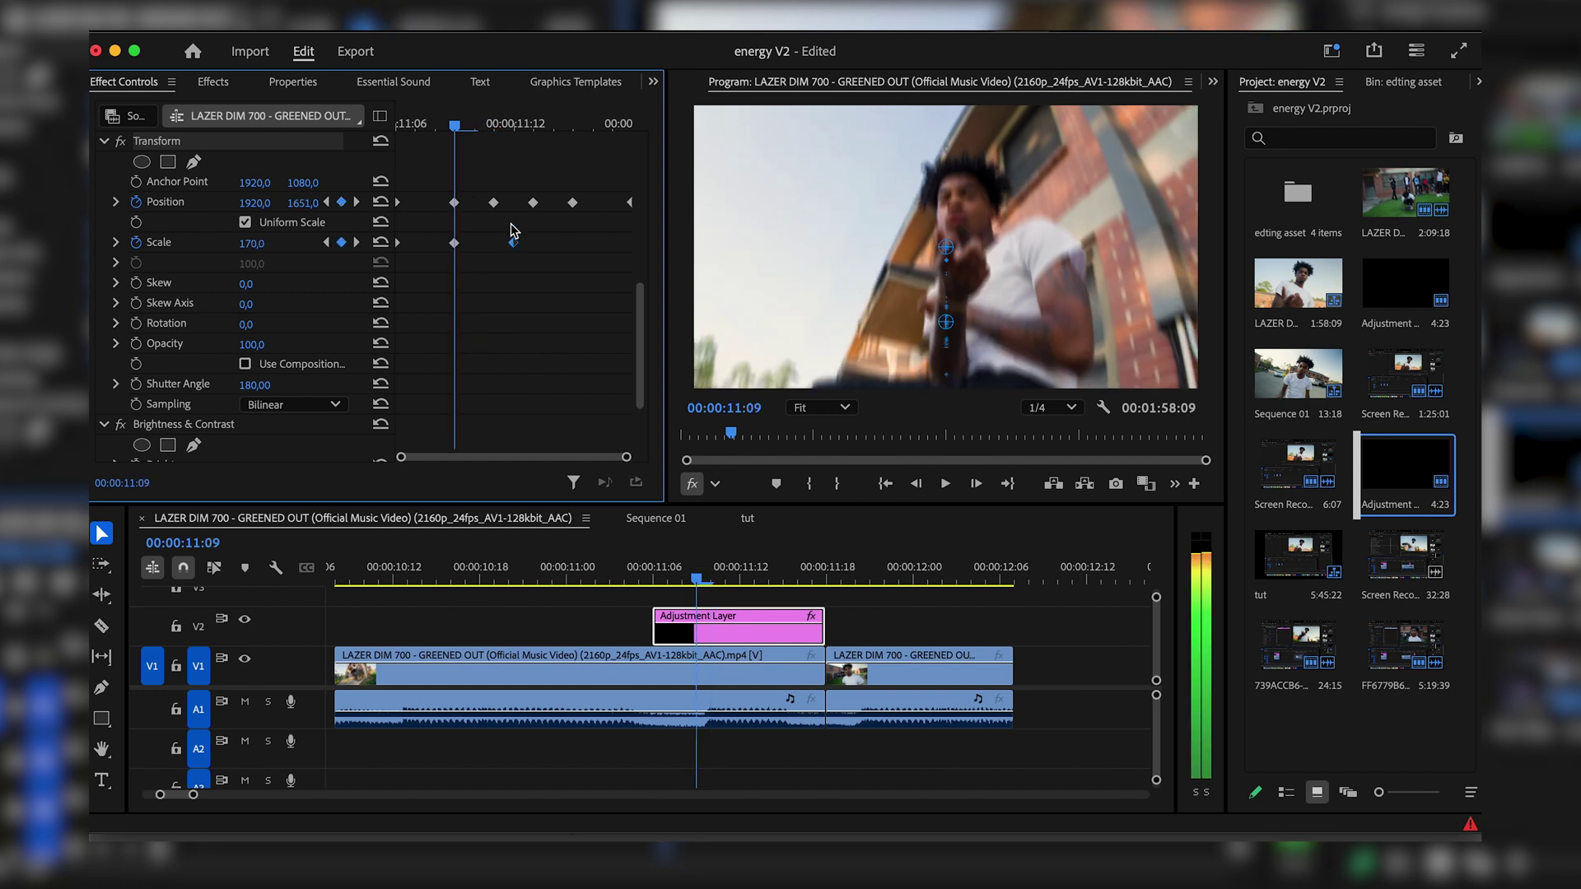
pyautogui.press('Right')
pyautogui.press('Right')
pyautogui.press('Right')
pyautogui.press('Right')
pyautogui.press('Right')
pyautogui.press('Right')
pyautogui.press('Right')
pyautogui.press('Right')
pyautogui.press('Right')
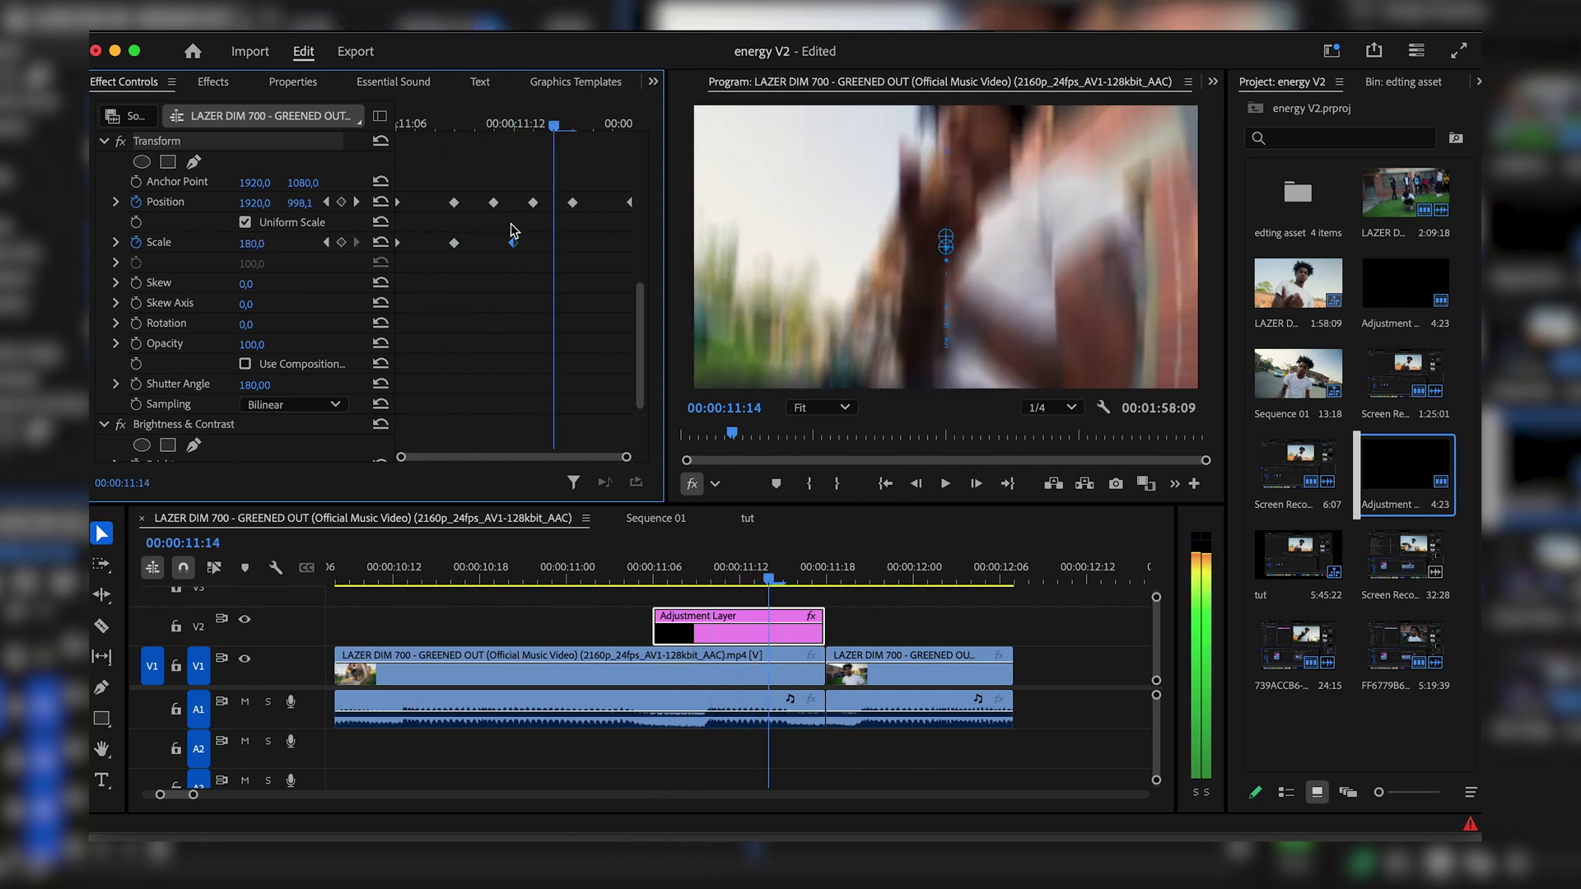
pyautogui.press('Left')
pyautogui.press('Left')
pyautogui.press('Left')
pyautogui.press('Left')
pyautogui.press('Left')
pyautogui.press('Left')
# Move the adjustment layer earlier so it starts at 00:00:11:03 and play back the effect.
pyautogui.moveTo(709, 619); pyautogui.dragTo(667, 620)
pyautogui.click(550, 565)
pyautogui.press('space')
pyautogui.press('space')
pyautogui.click(551, 565)
pyautogui.press('space')
pyautogui.press('space')
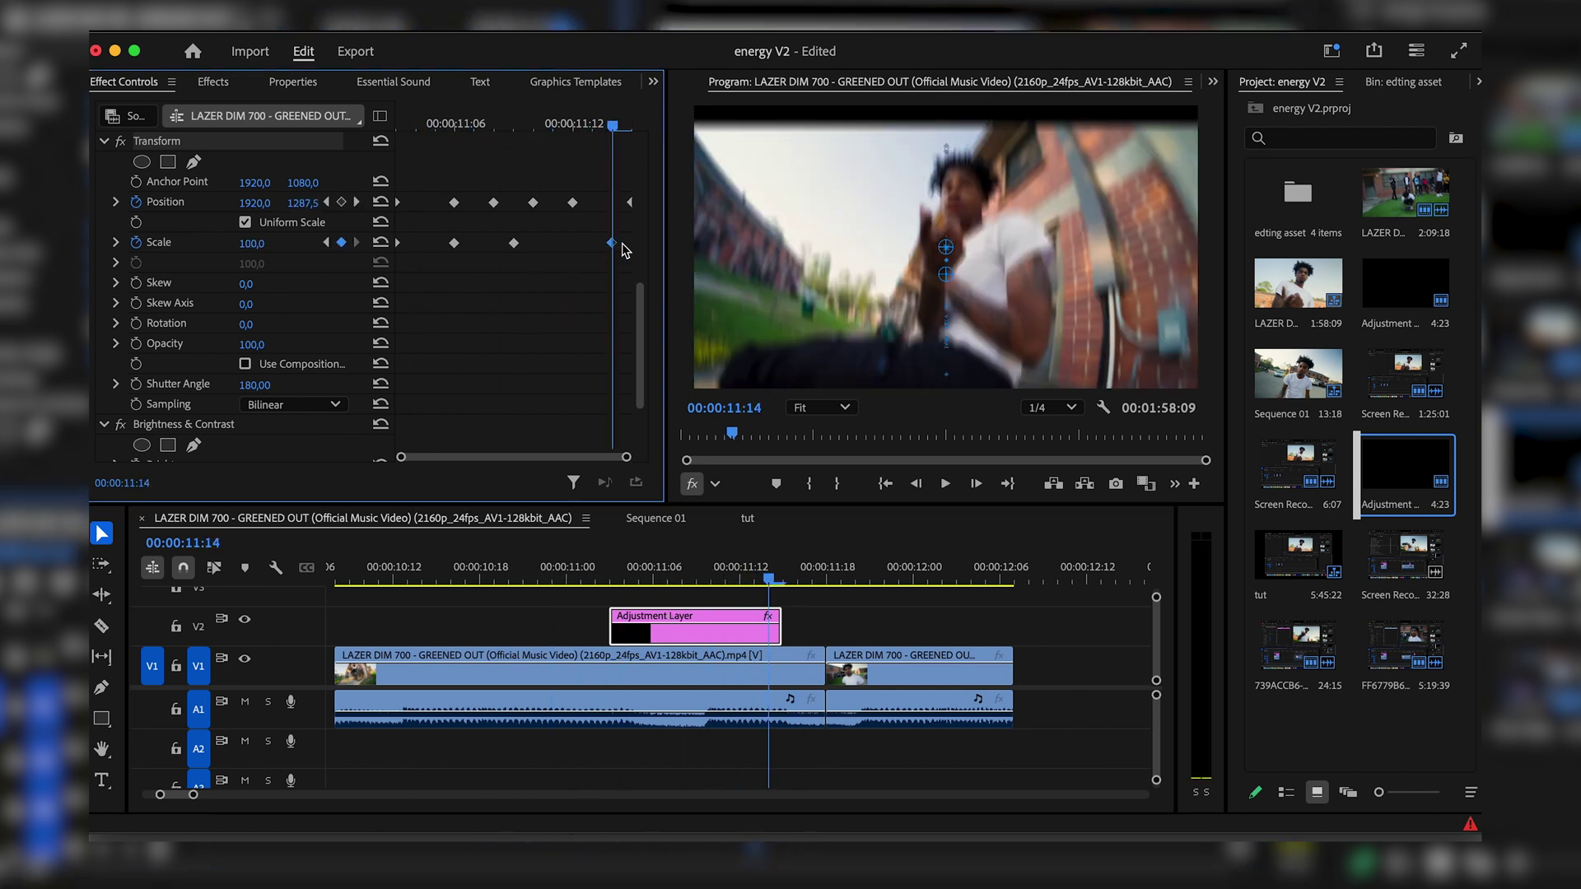
# Move the closing Scale keyframe of 100 to the layer's end and paste a copy of the Scale 180 keyframe at 00:00:11:14.
pyautogui.moveTo(624, 247); pyautogui.dragTo(627, 246)
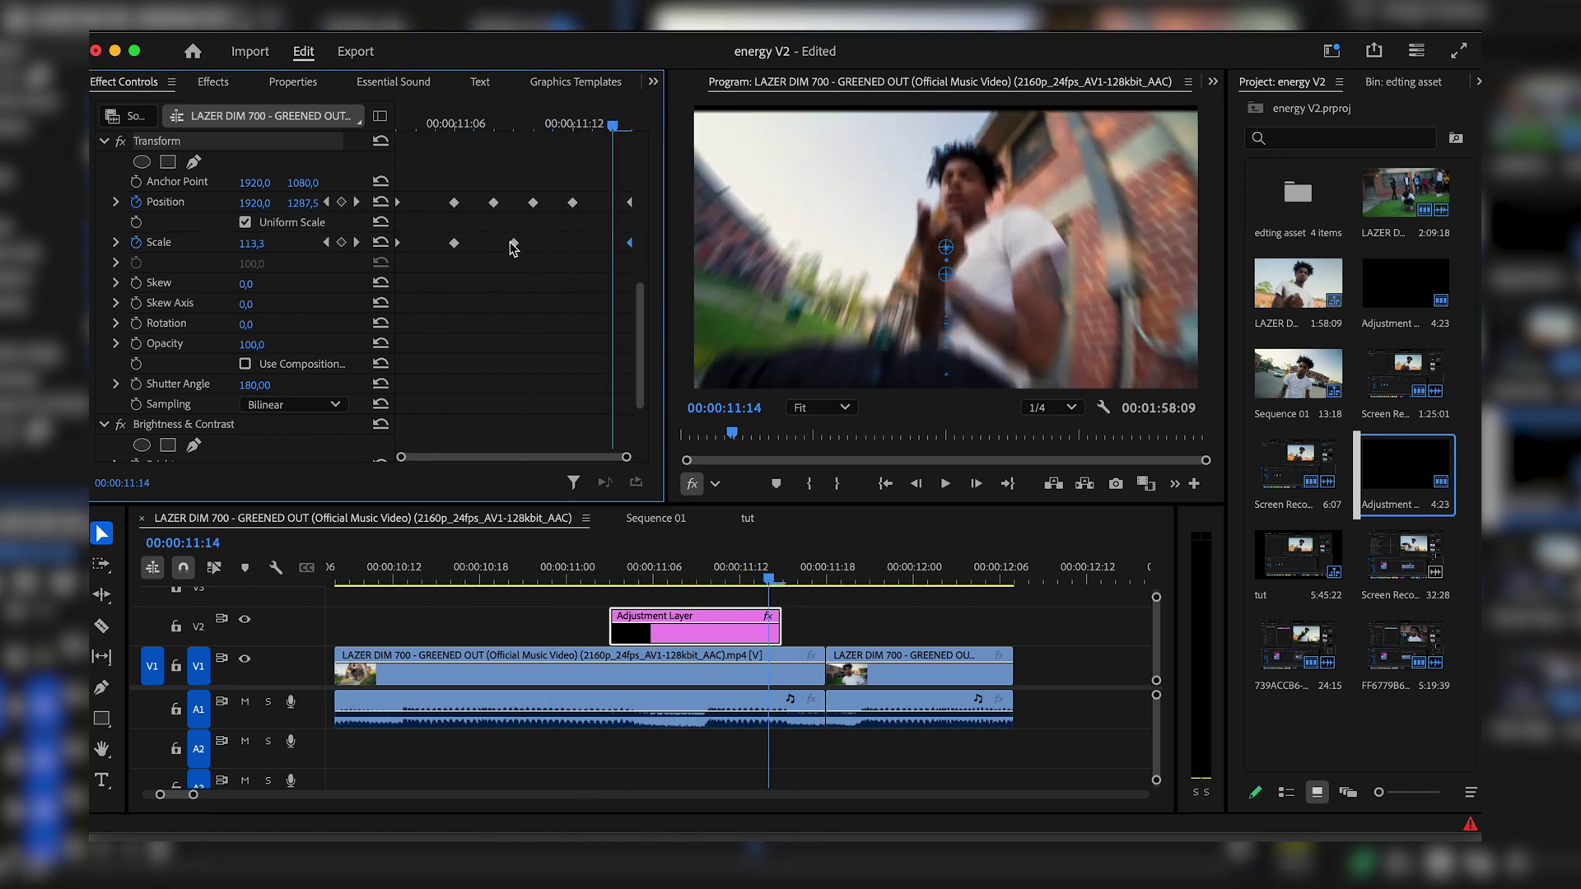
pyautogui.moveTo(568, 123); pyautogui.dragTo(622, 125)
pyautogui.press('super+v')
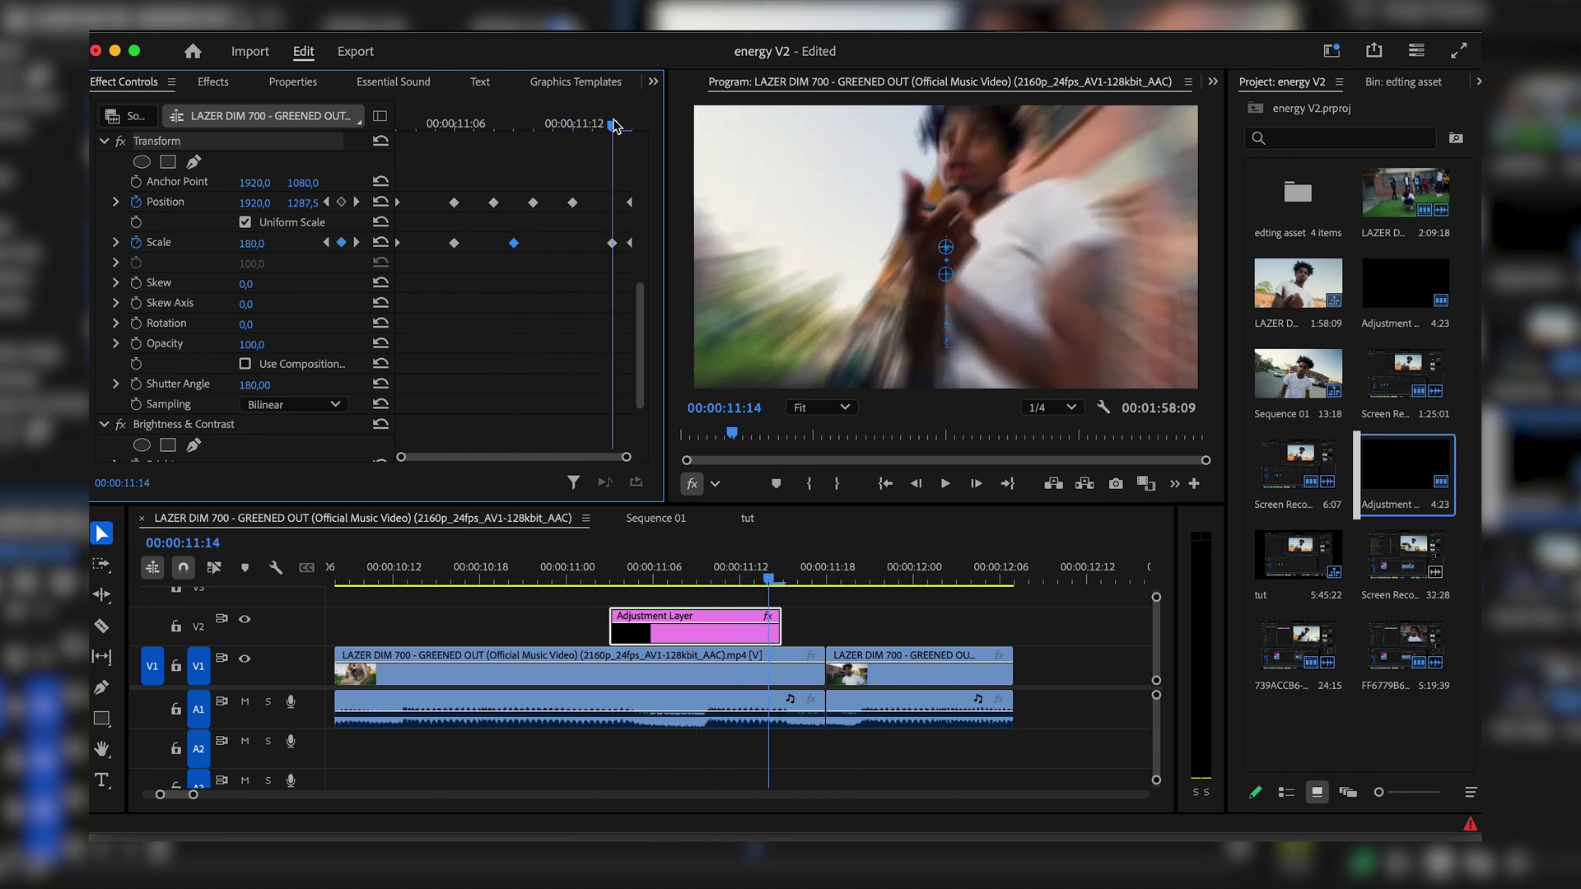
# Shift the pasted Scale 180 keyframe to 00:00:11:13 and the last Position keyframe to 00:00:11:14.
pyautogui.press('Right')
pyautogui.press('Left')
pyautogui.press('Left')
pyautogui.press('Left')
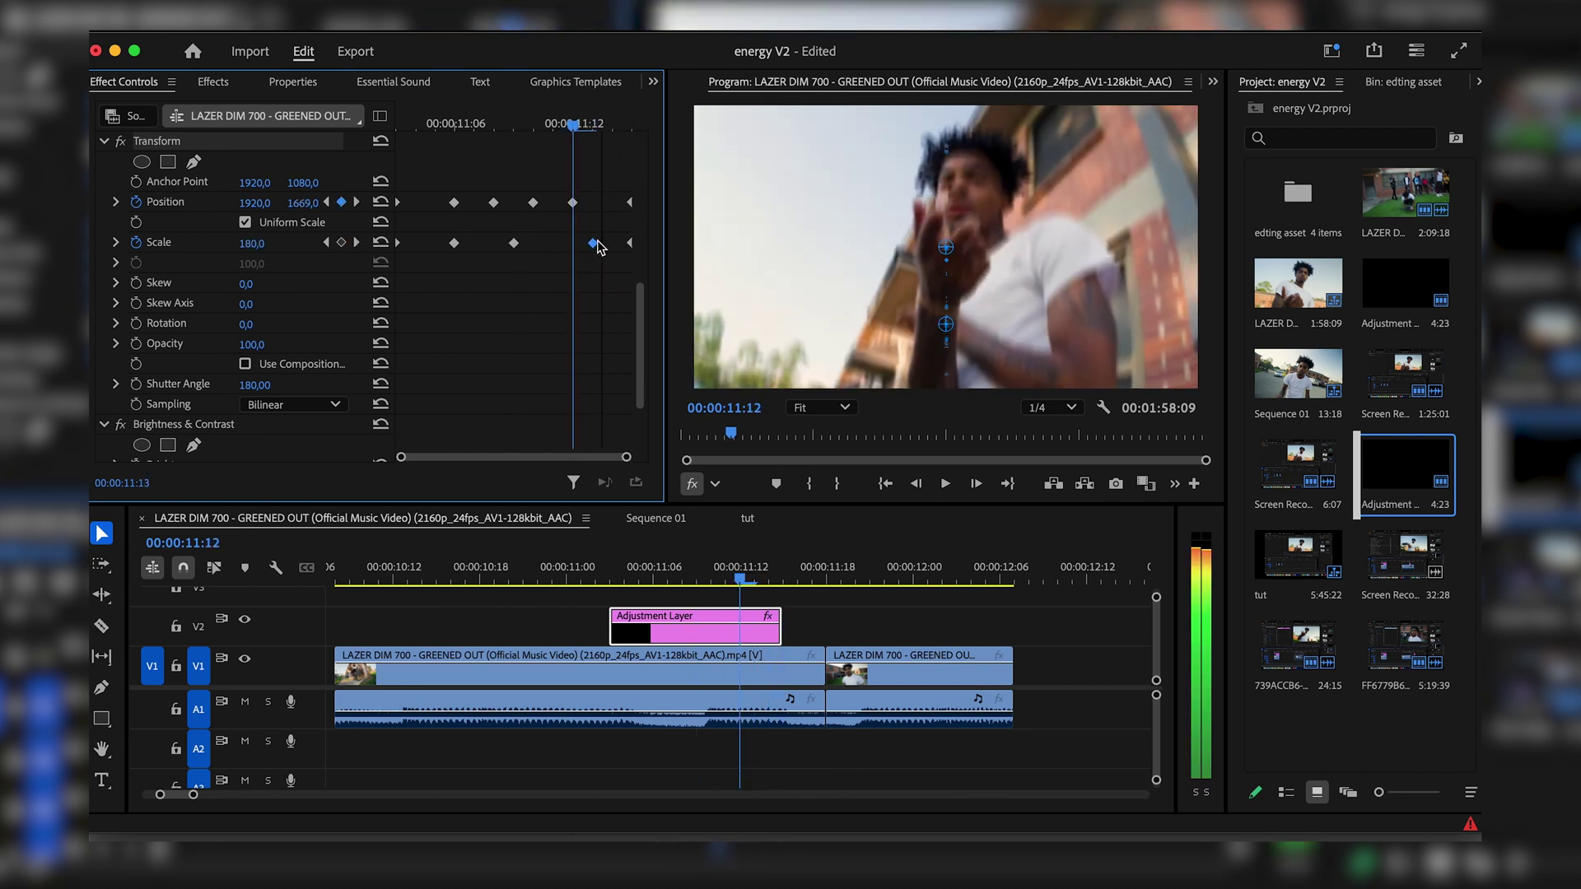
pyautogui.moveTo(629, 202); pyautogui.dragTo(610, 203)
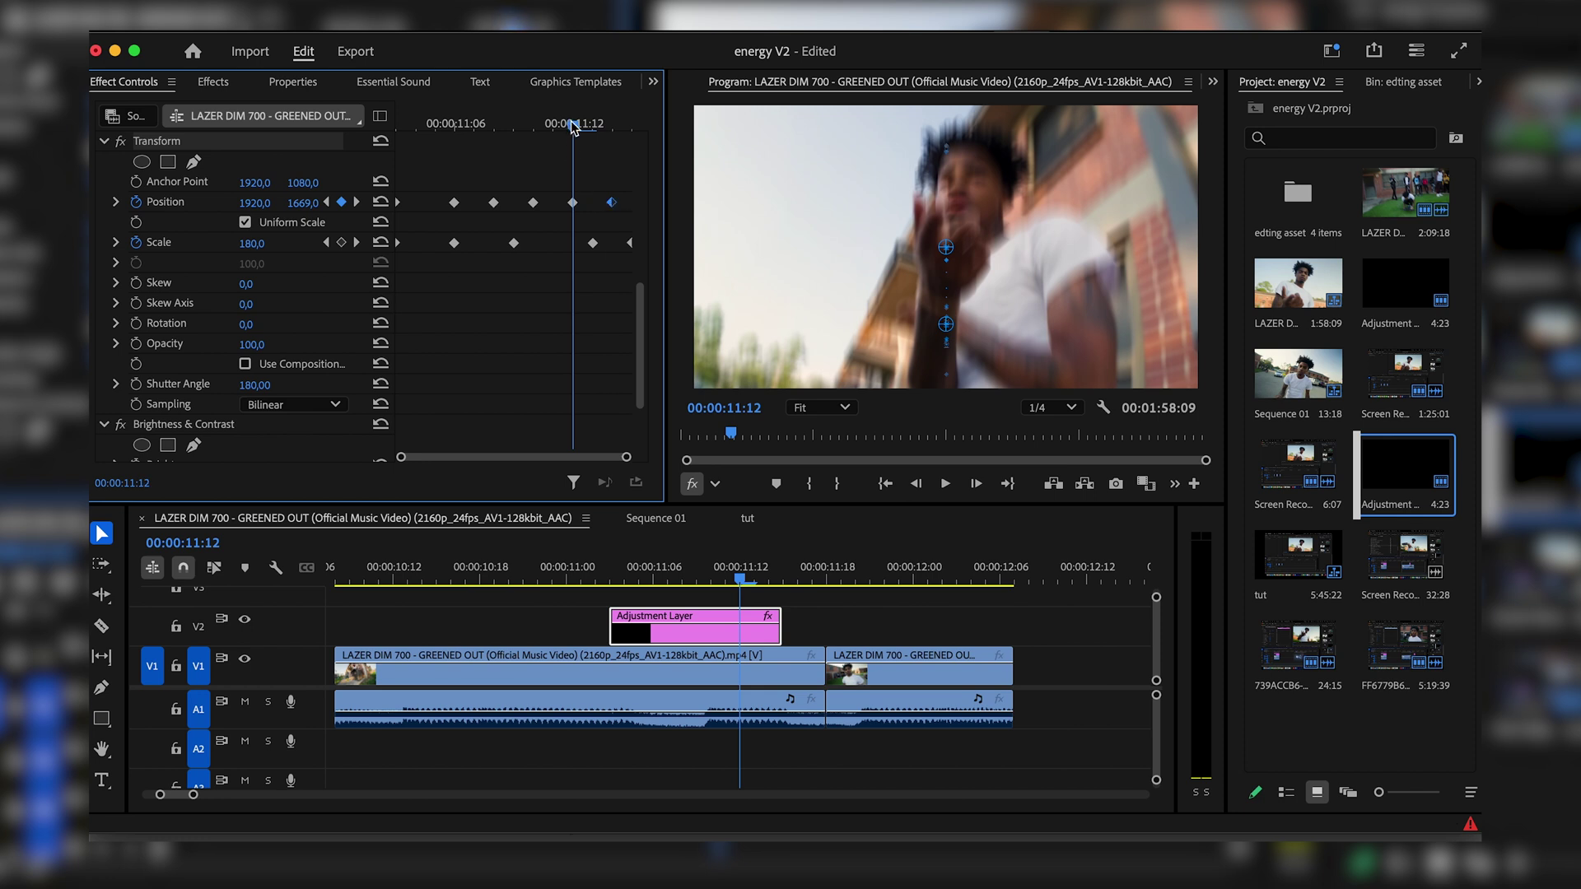
# Move the adjustment layer to start at 00:00:10:20 and start Brightness and Contrast keyframes there.
pyautogui.moveTo(573, 125); pyautogui.dragTo(635, 145)
pyautogui.press('space')
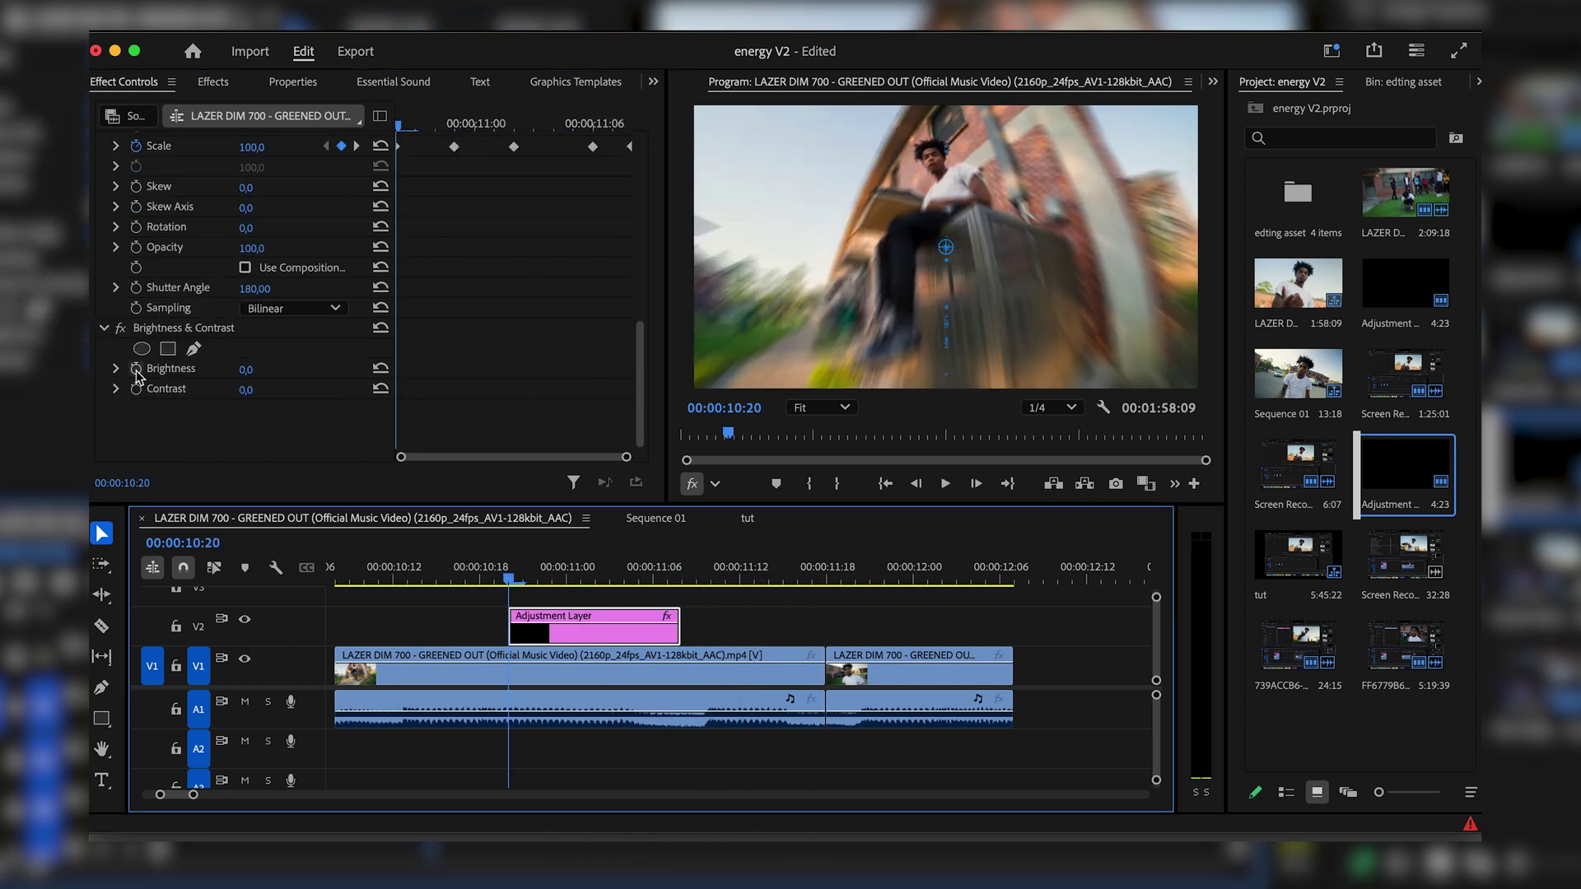
pyautogui.click(136, 368)
pyautogui.click(136, 389)
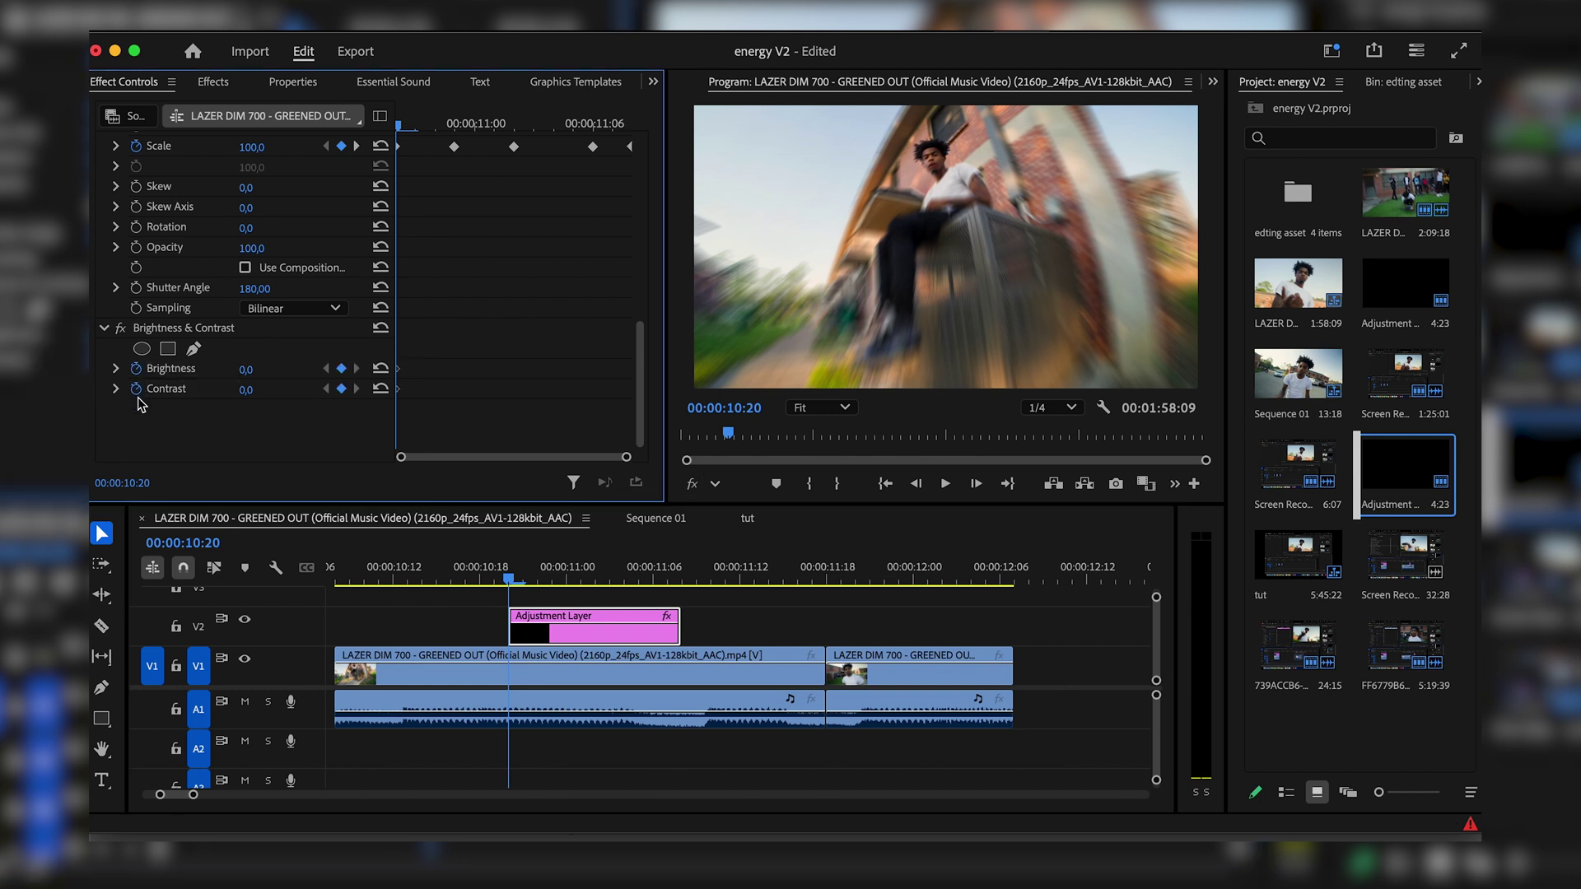
# Set Brightness to 60 and Contrast to 35 at 00:00:11:01.
pyautogui.press('space')
pyautogui.moveTo(247, 369); pyautogui.dragTo(265, 371)
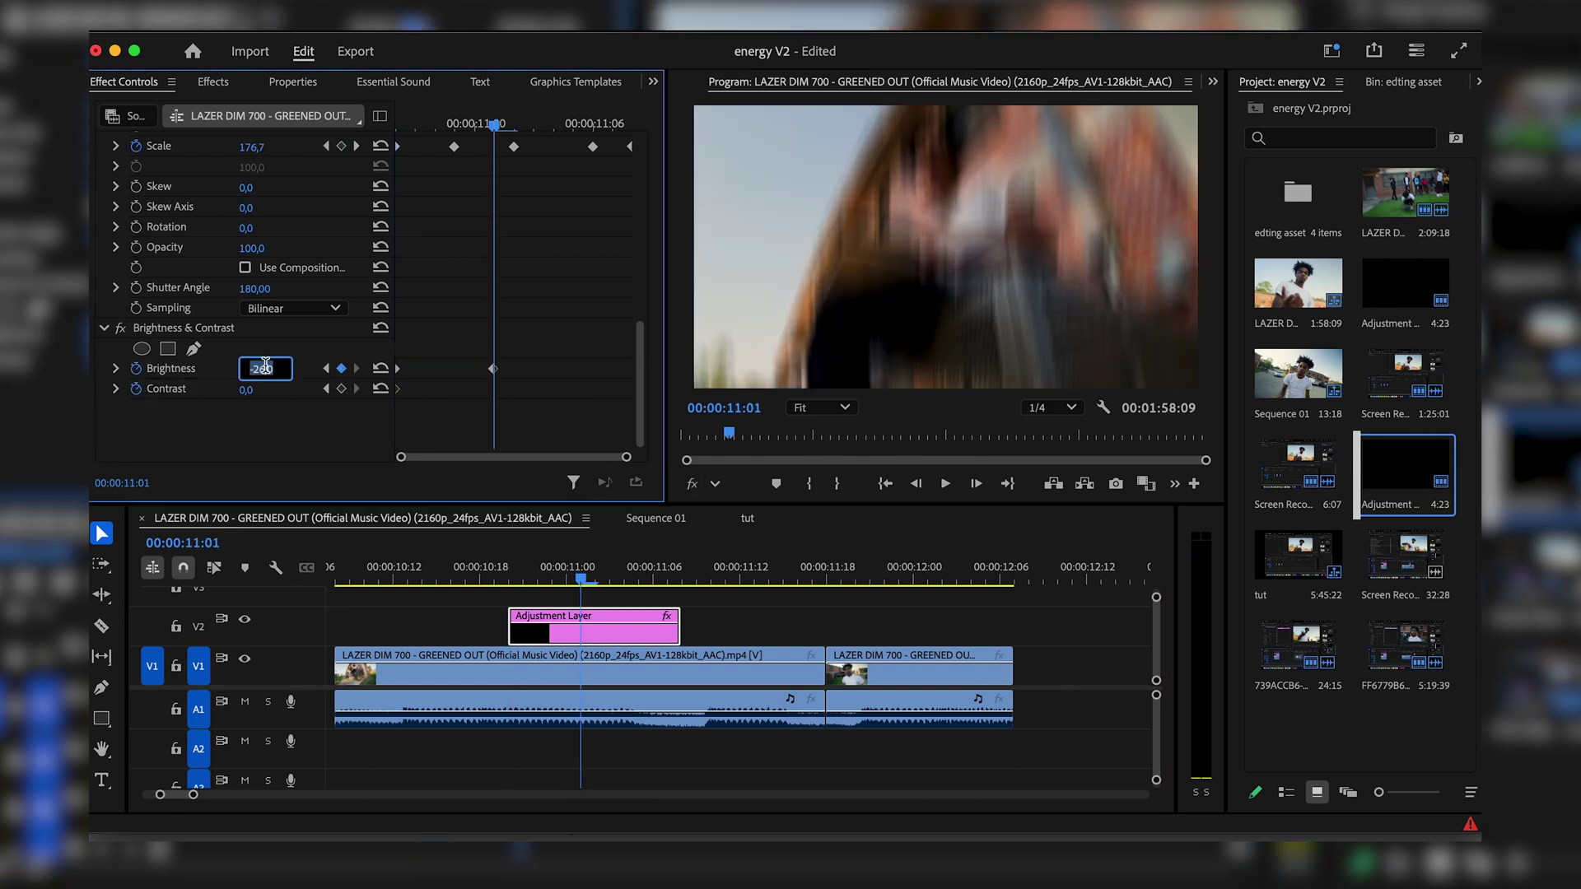
pyautogui.write('60')
pyautogui.press('Return')
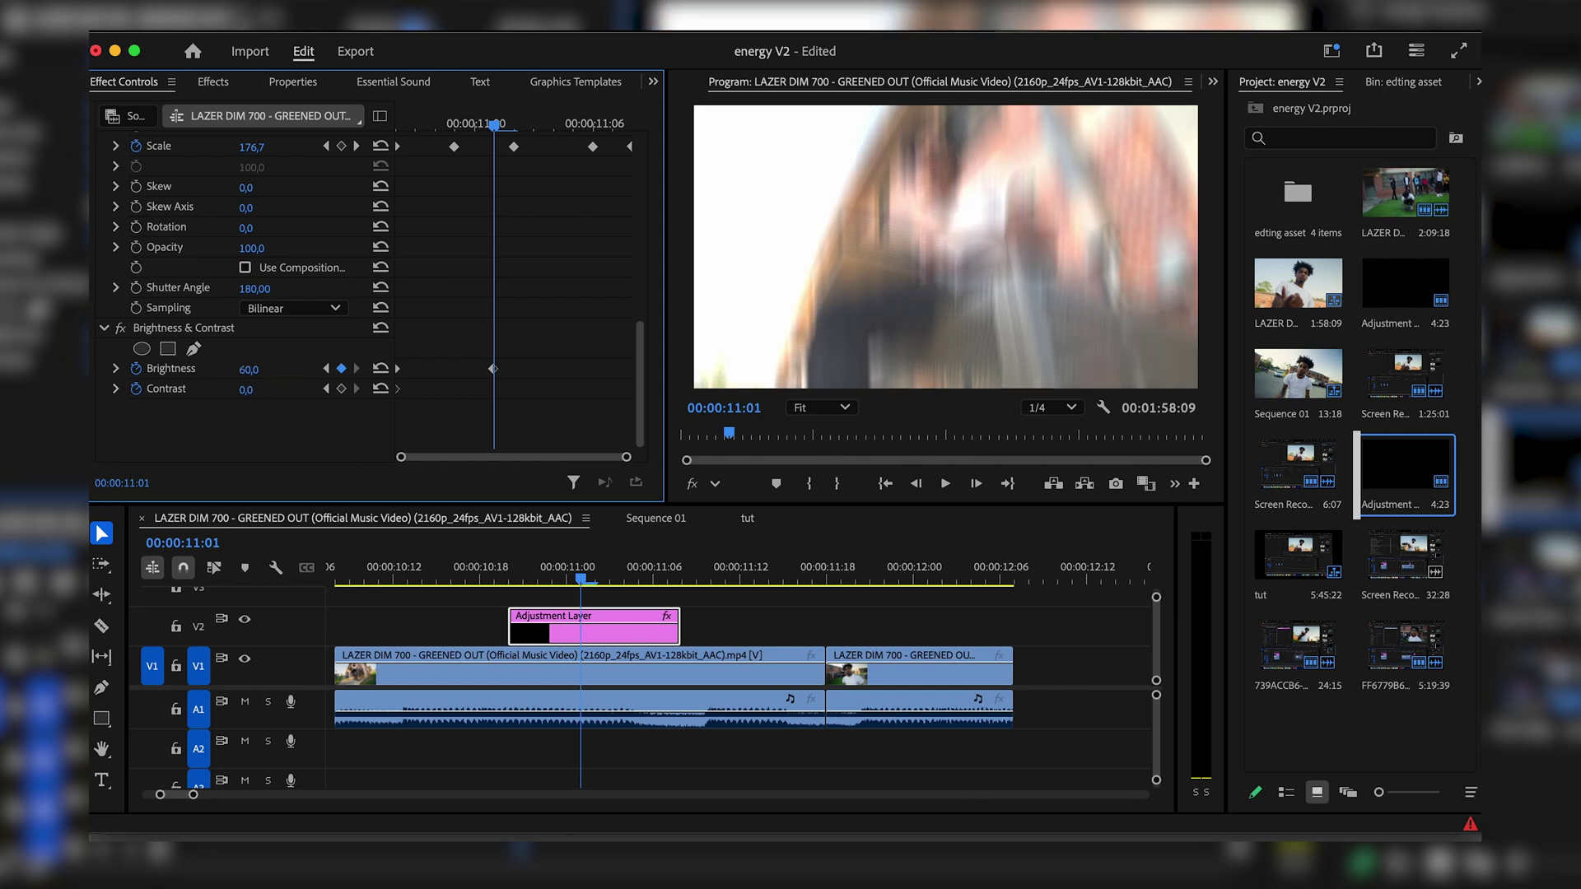
pyautogui.write('35')
pyautogui.press('Return')
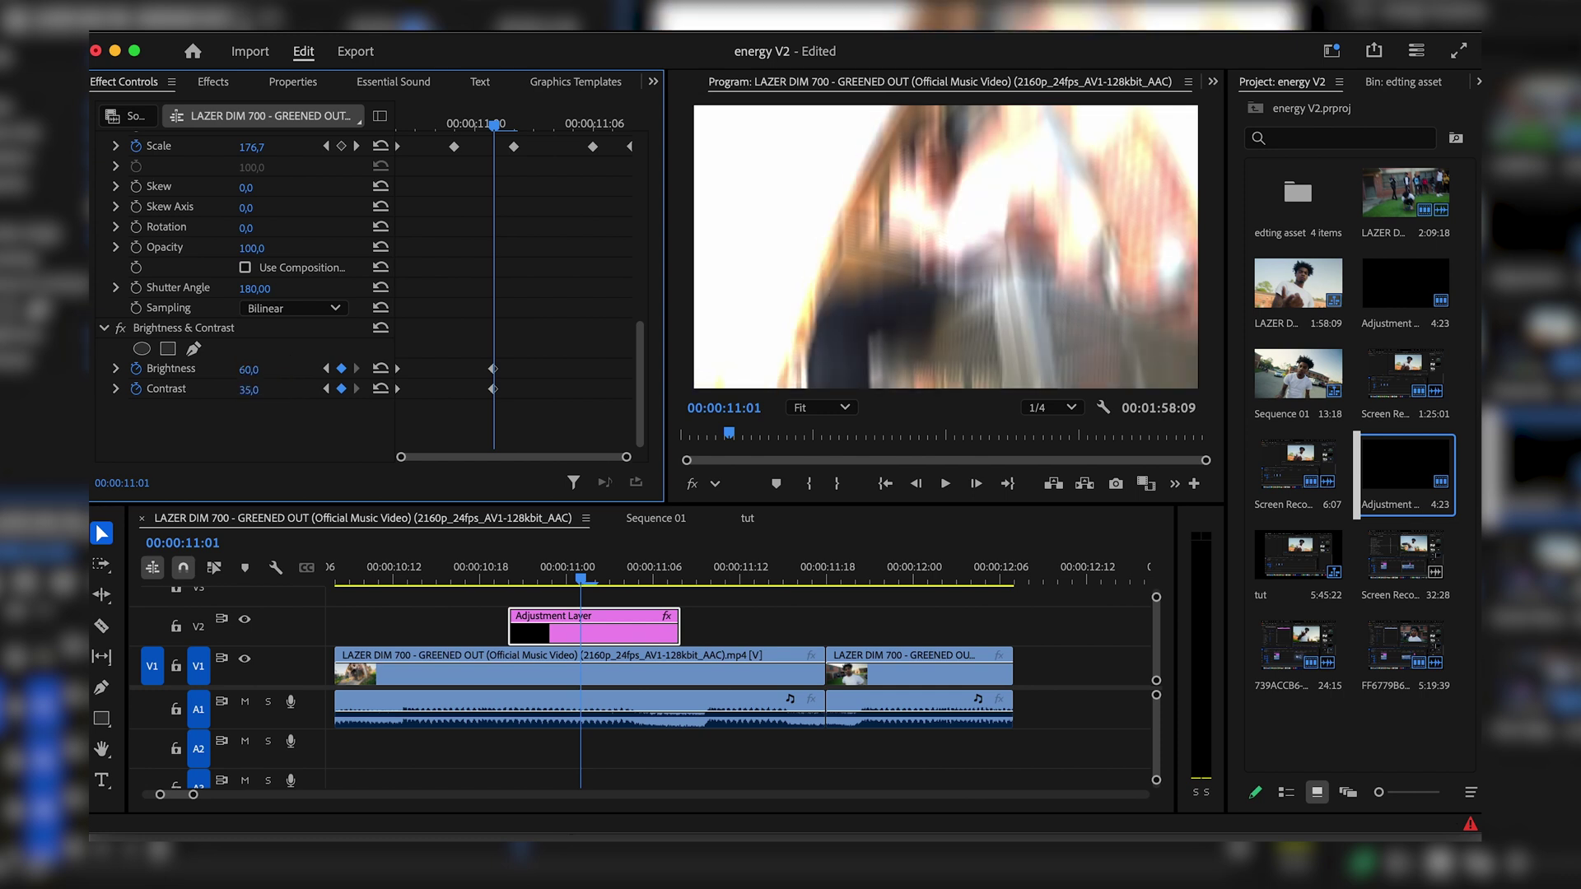
# Reset Brightness and Contrast to their defaults at 00:00:11:06 to end the flash.
pyautogui.hotkey('shift', 'Right')
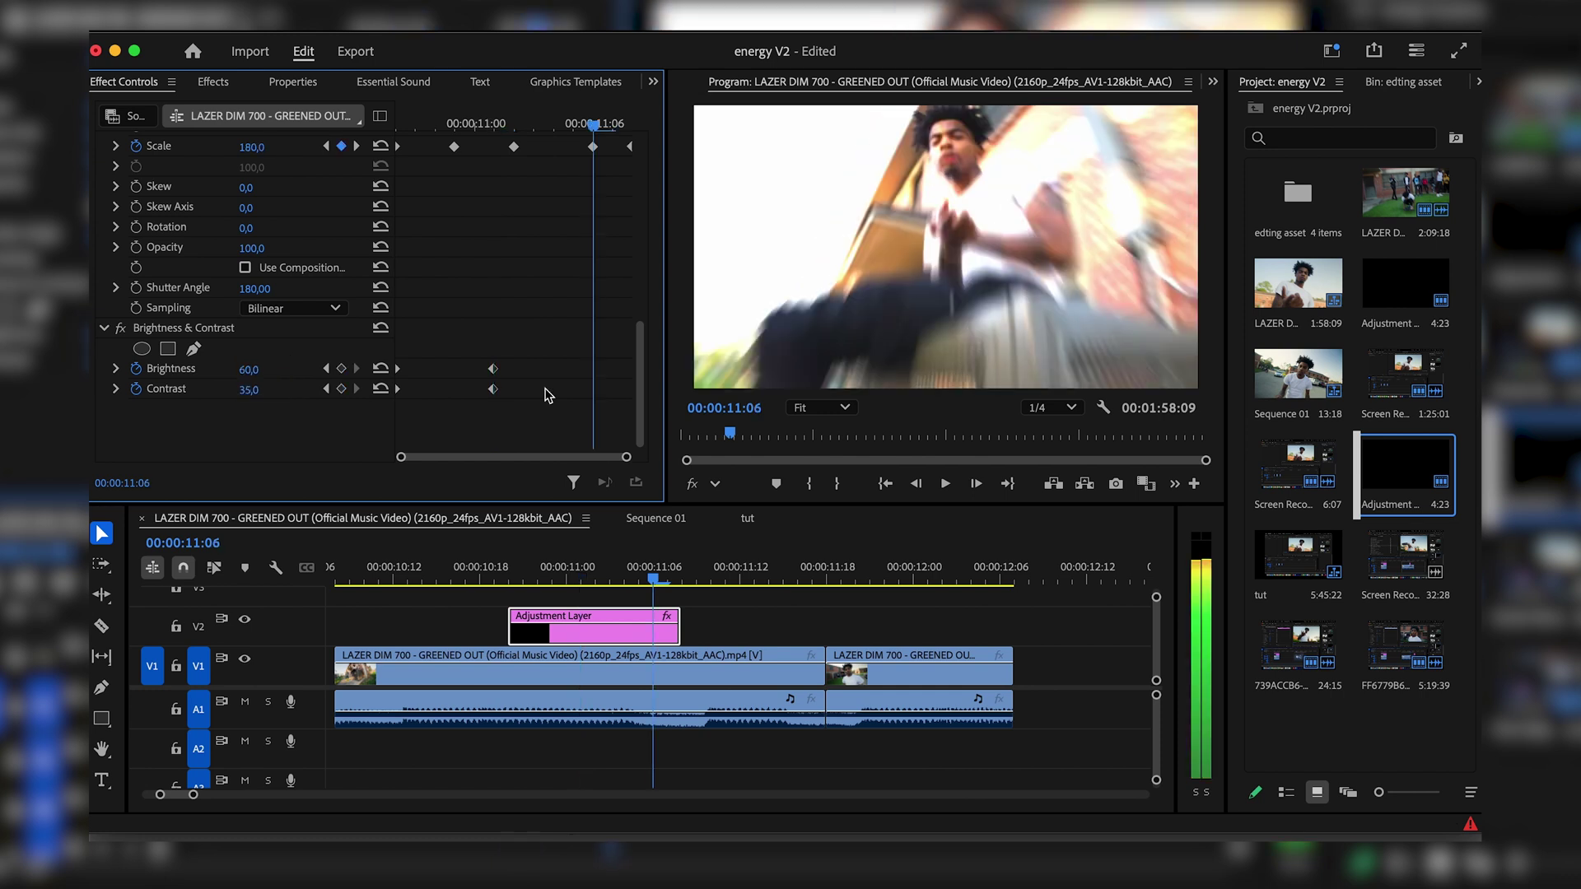
pyautogui.click(381, 369)
pyautogui.click(381, 389)
pyautogui.click(537, 539)
pyautogui.press('Right')
# Apply Ease Out to the first Transform Position keyframe and Ease In to the second.
pyautogui.scroll(5, 418, 282)
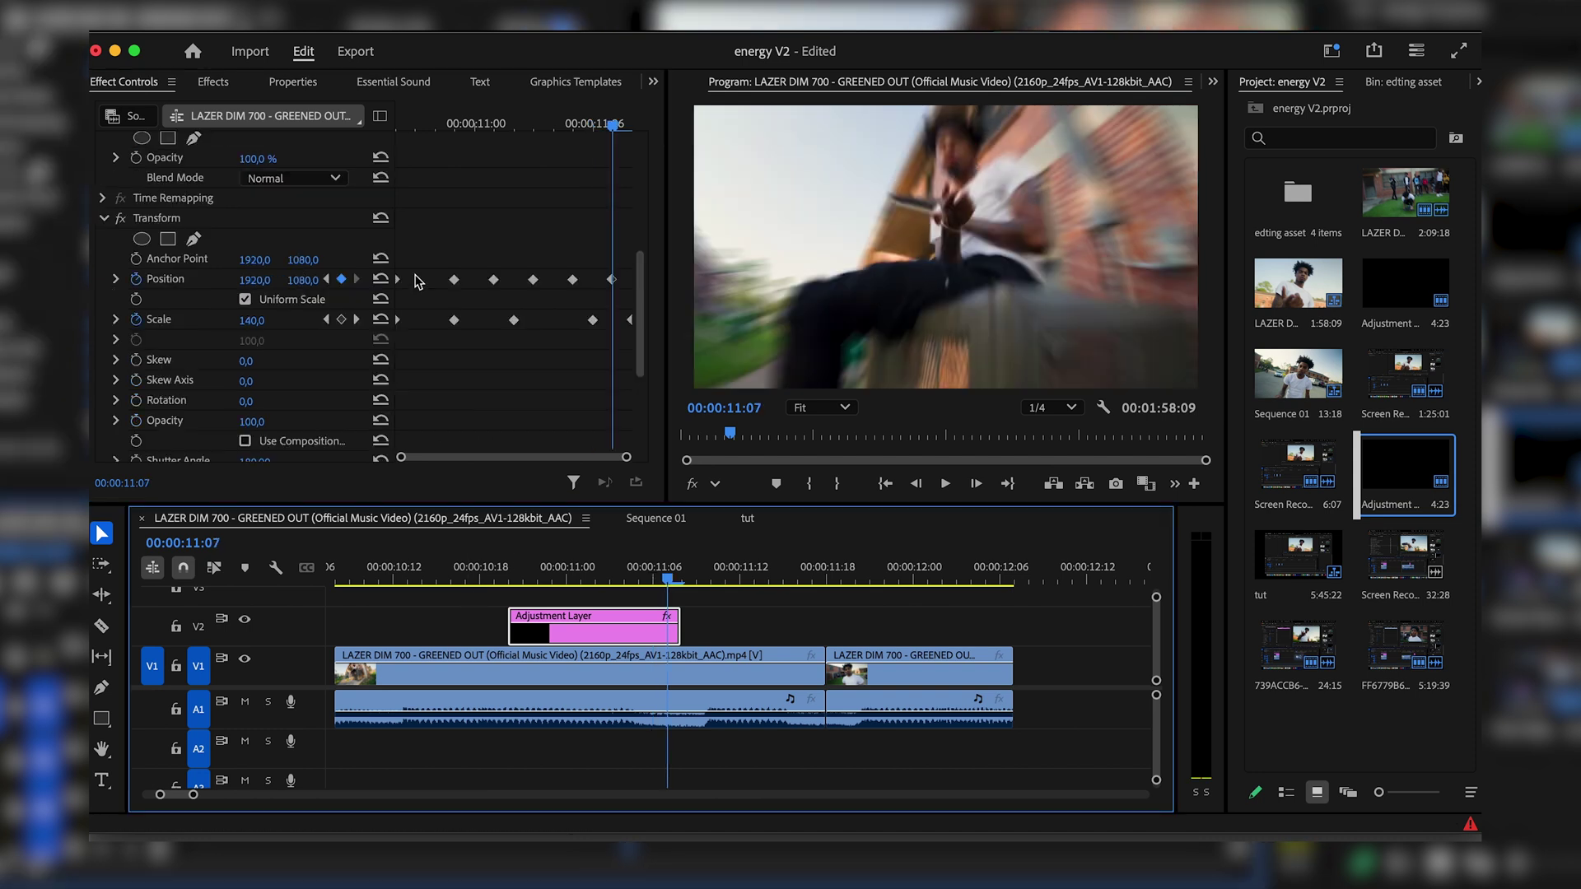
pyautogui.click(419, 271)
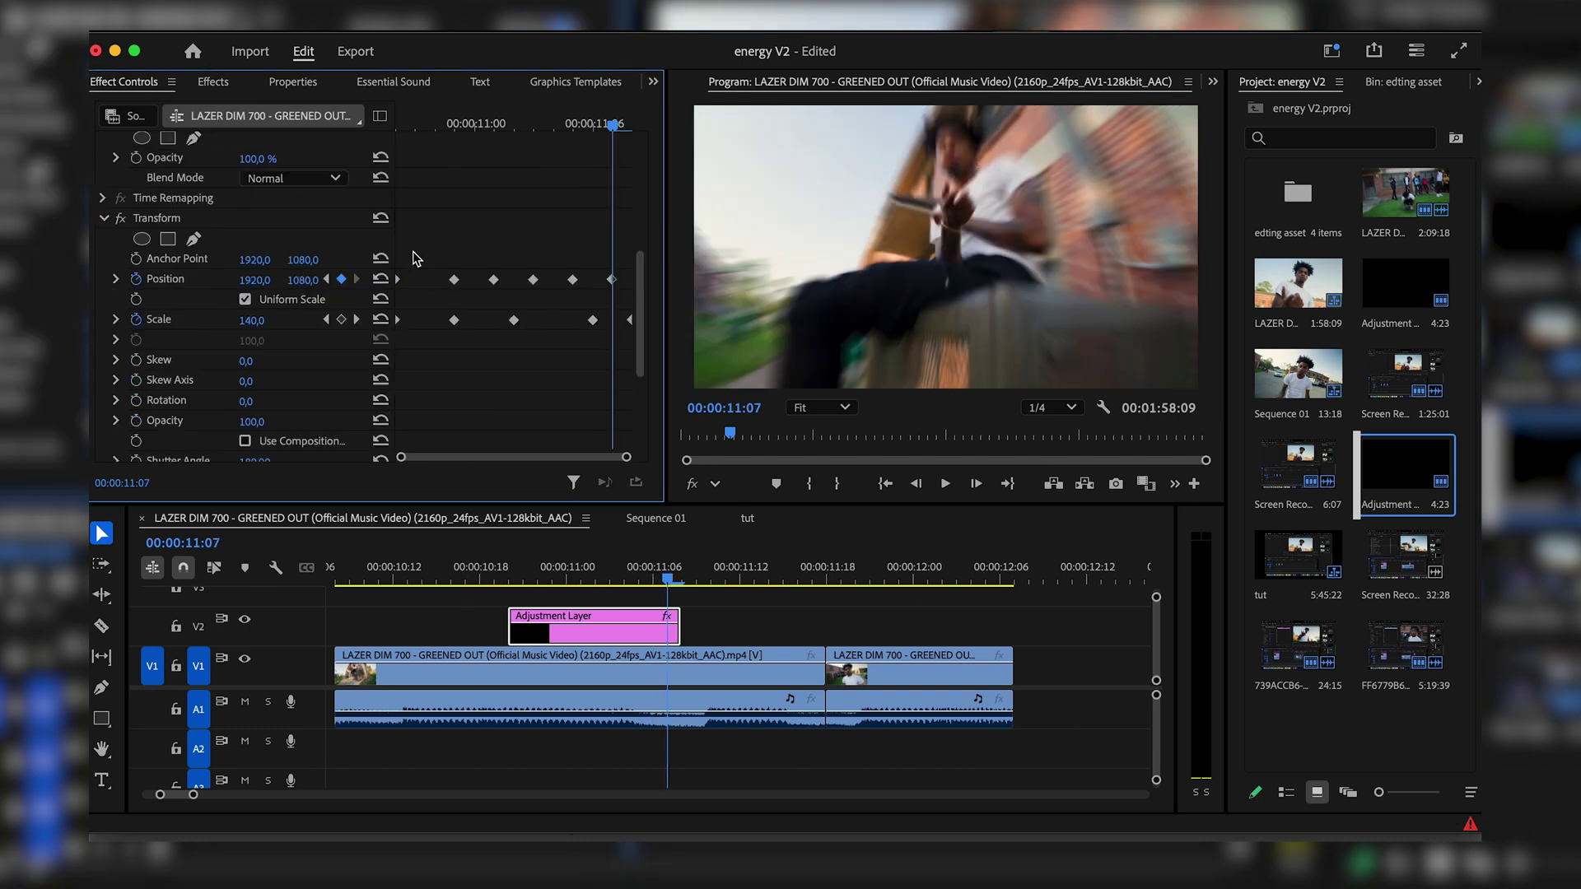
pyautogui.rightClick(398, 286)
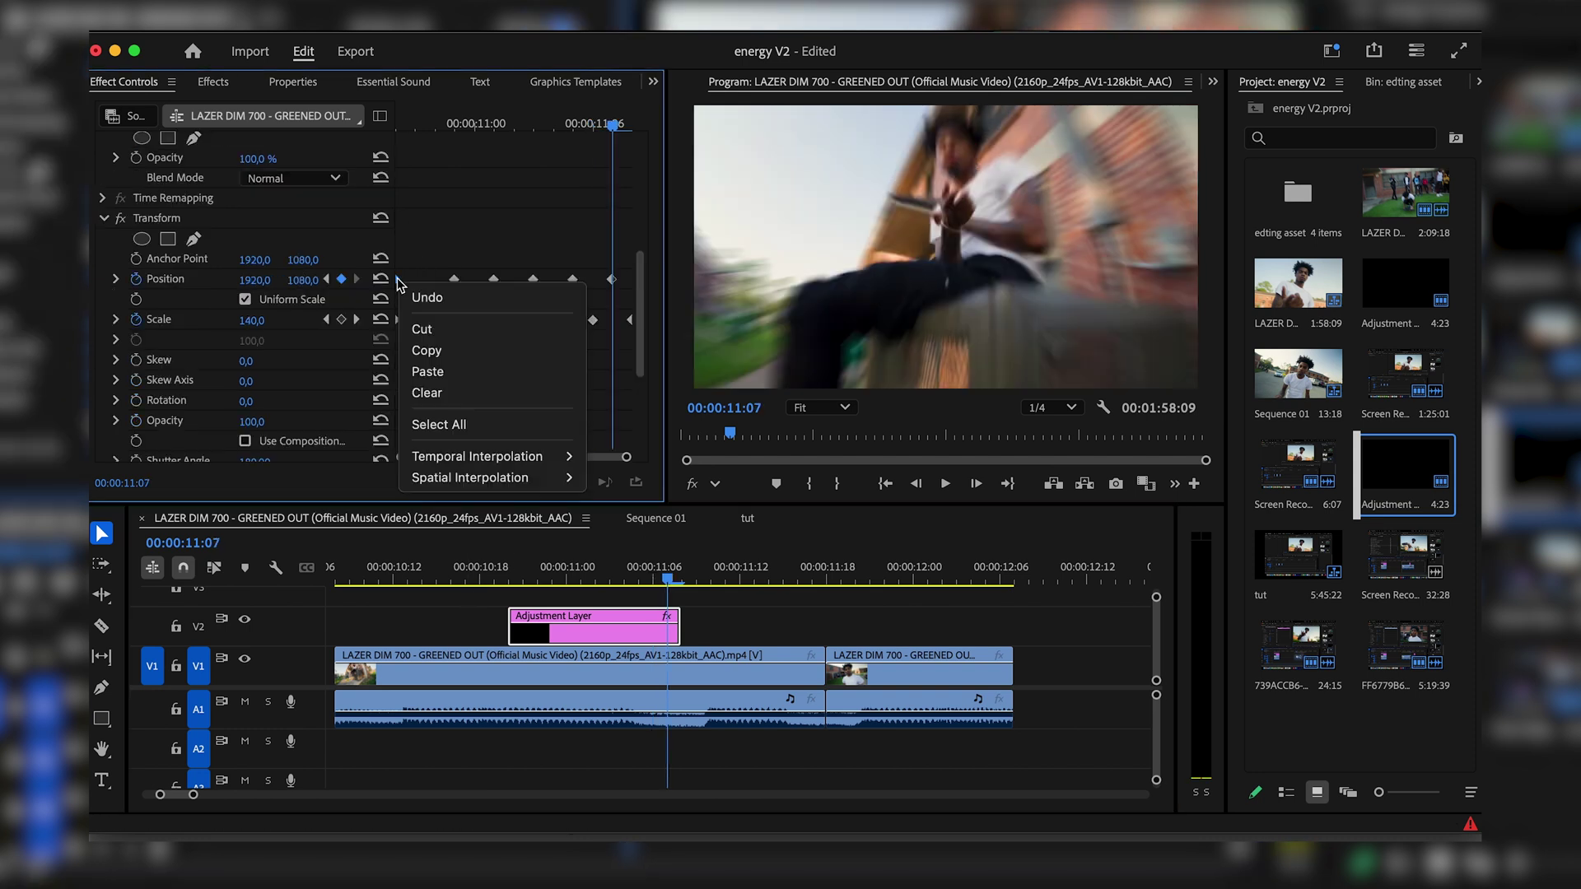
pyautogui.moveTo(475, 456)
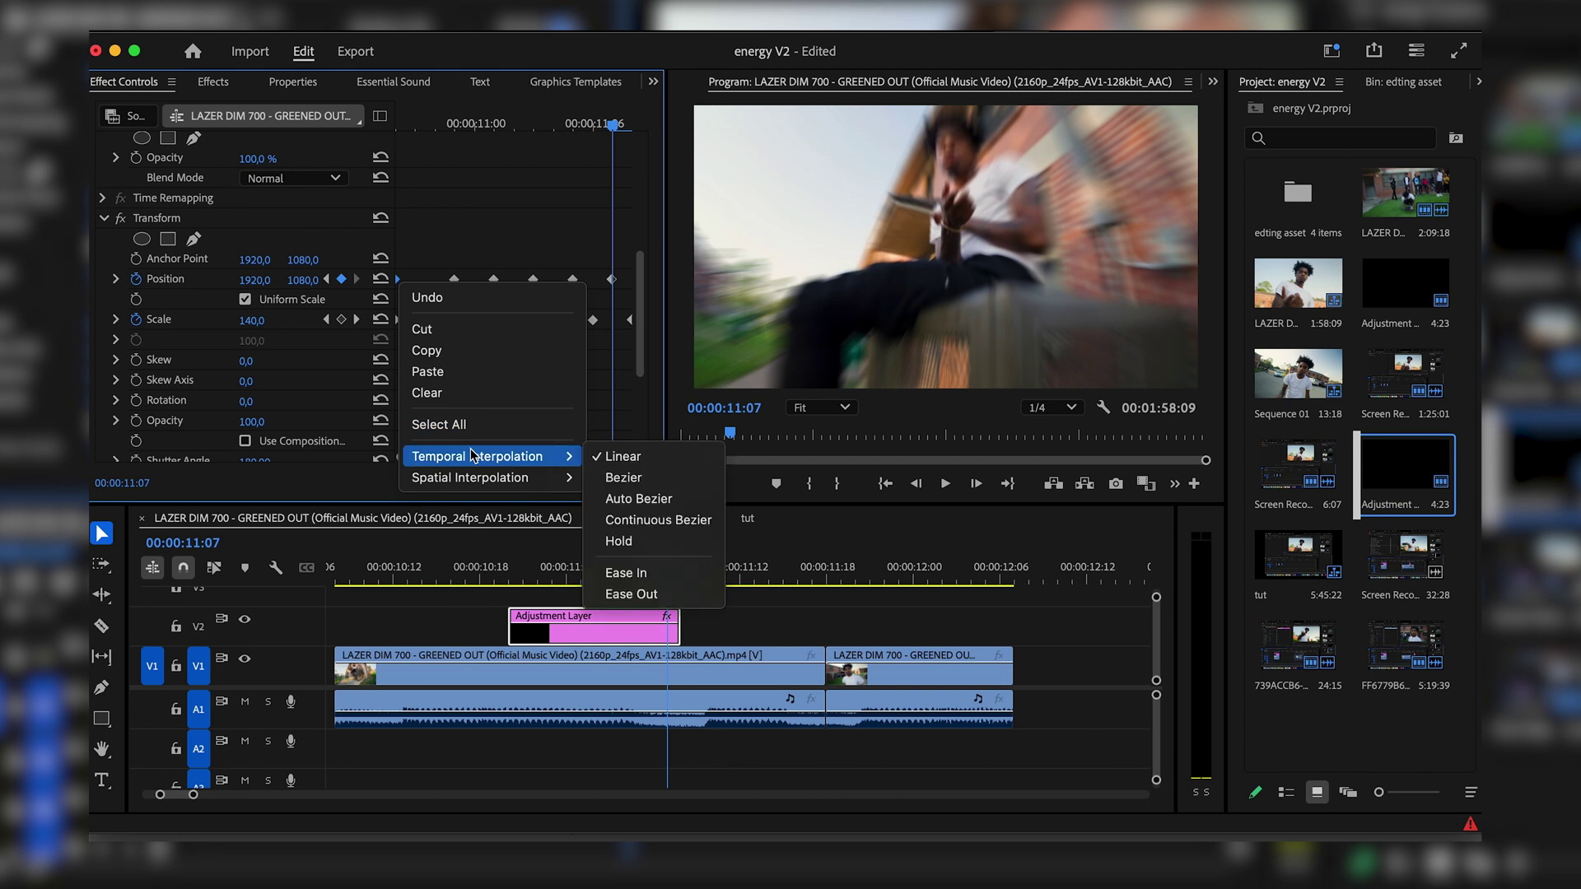
pyautogui.click(633, 596)
pyautogui.rightClick(453, 284)
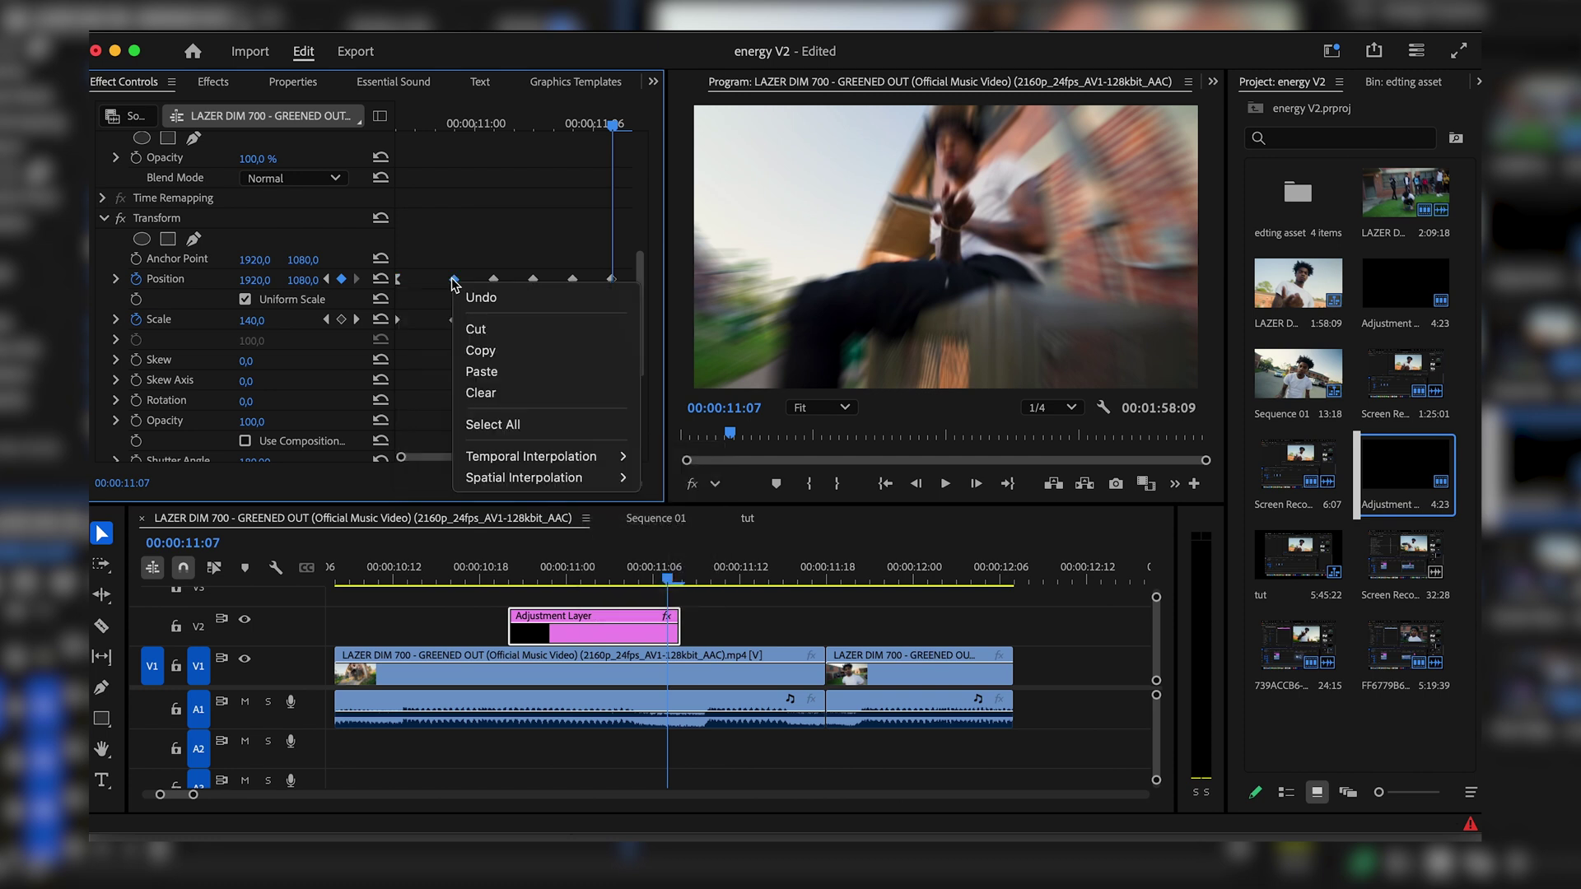
pyautogui.moveTo(613, 455)
pyautogui.click(680, 573)
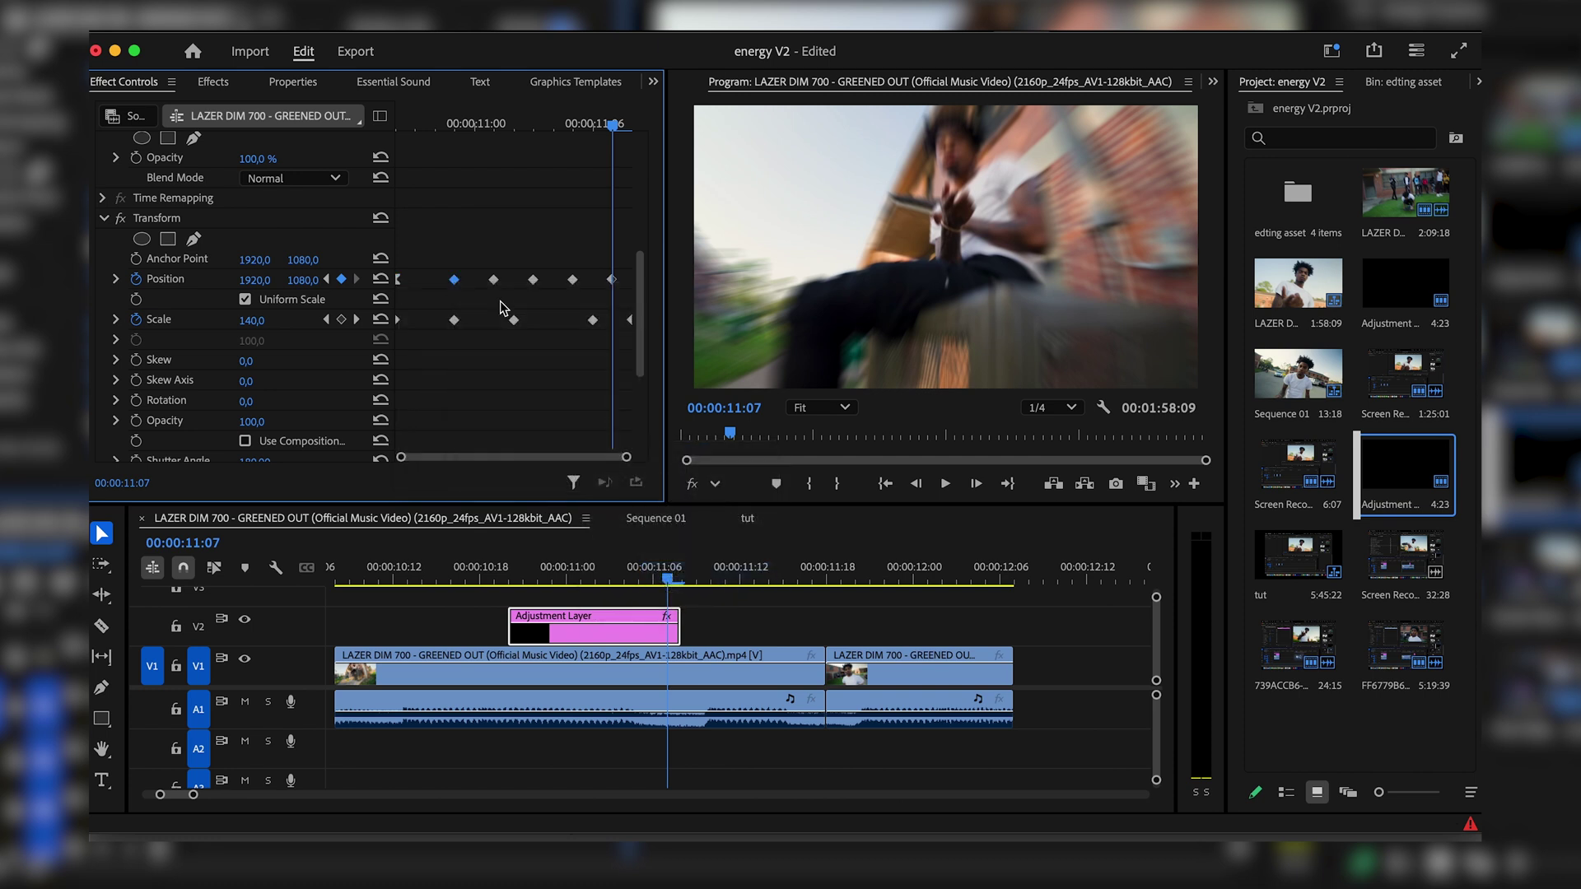
# Apply Ease Out to the third Position keyframe and Ease In to the fourth, and ease the last two Position keyframes.
pyautogui.rightClick(494, 281)
pyautogui.moveTo(600, 464)
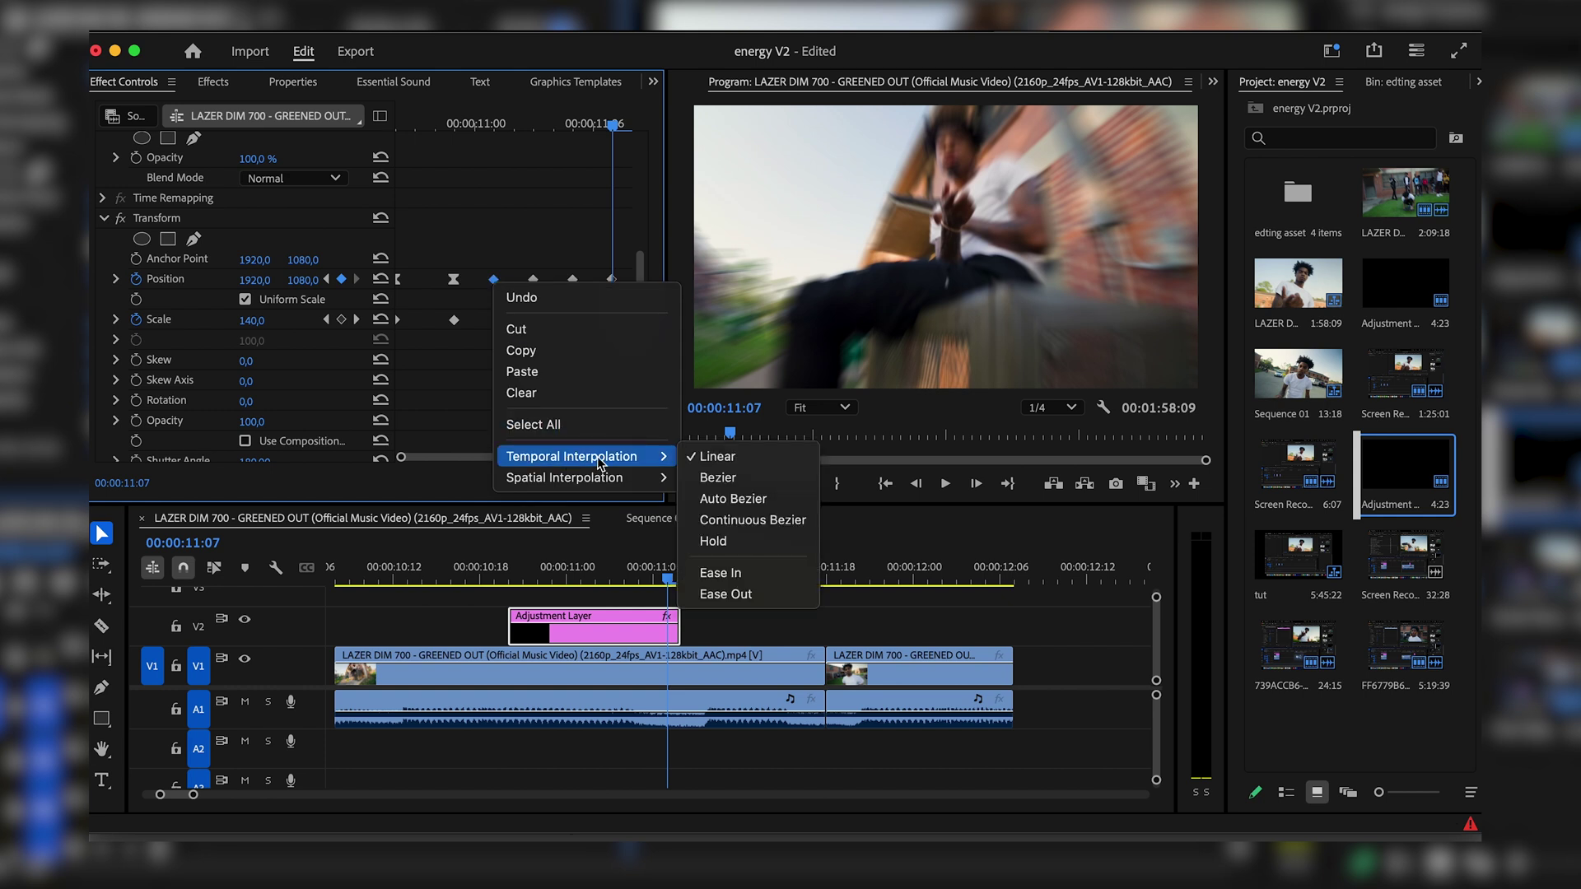
pyautogui.click(758, 594)
pyautogui.rightClick(533, 281)
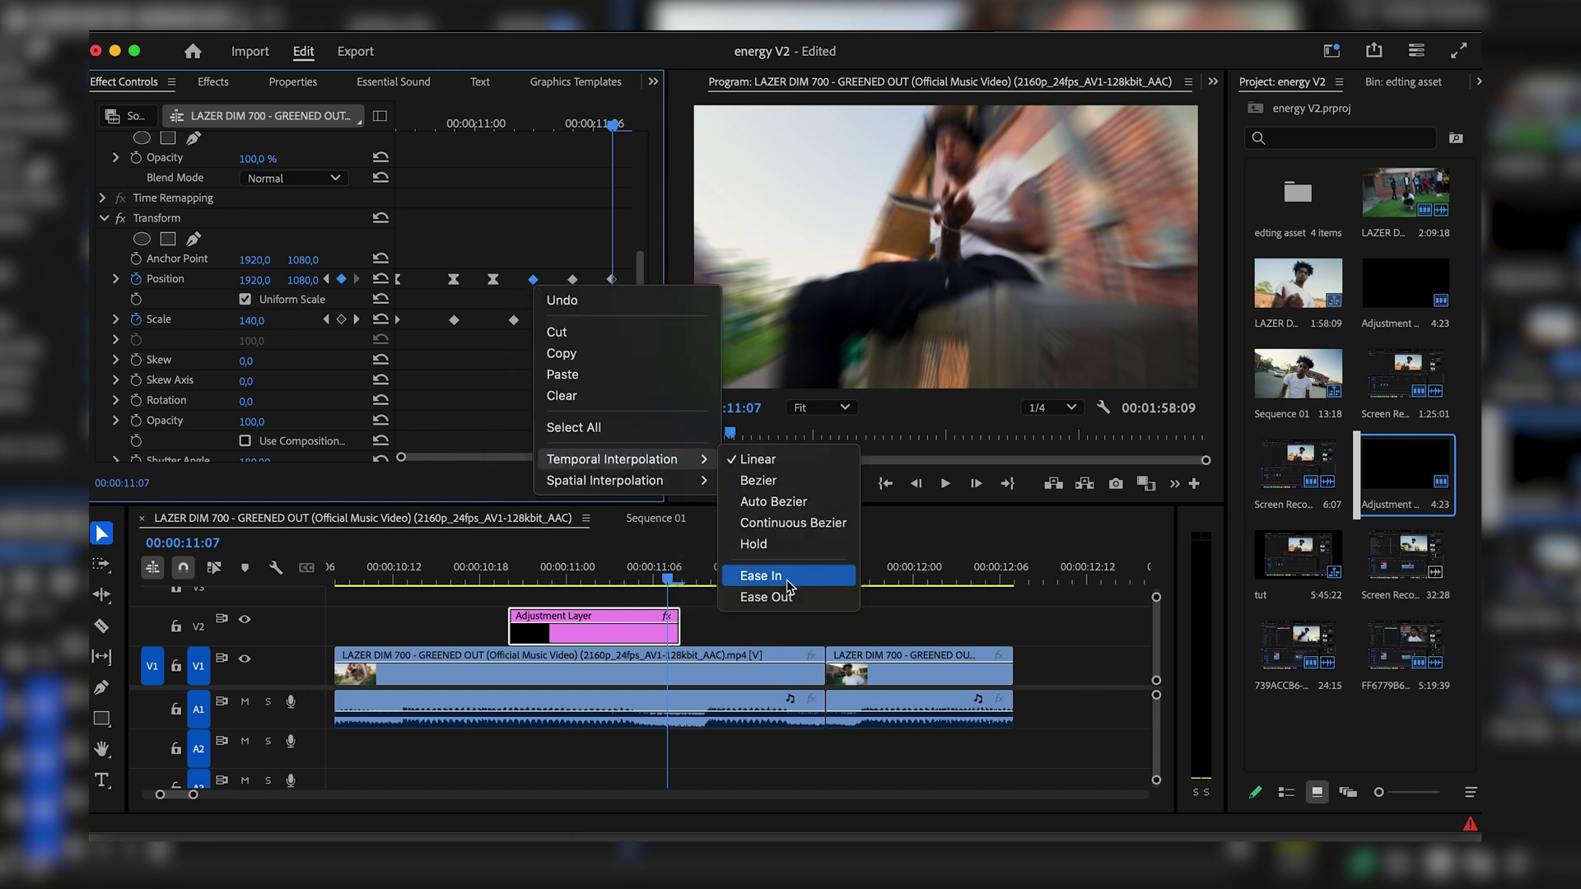
pyautogui.click(788, 580)
pyautogui.rightClick(573, 280)
pyautogui.click(803, 596)
# Play back the eased flash and shake, and reposition the adjustment layer across the cut, starting at 00:00:11:10.
pyautogui.click(410, 572)
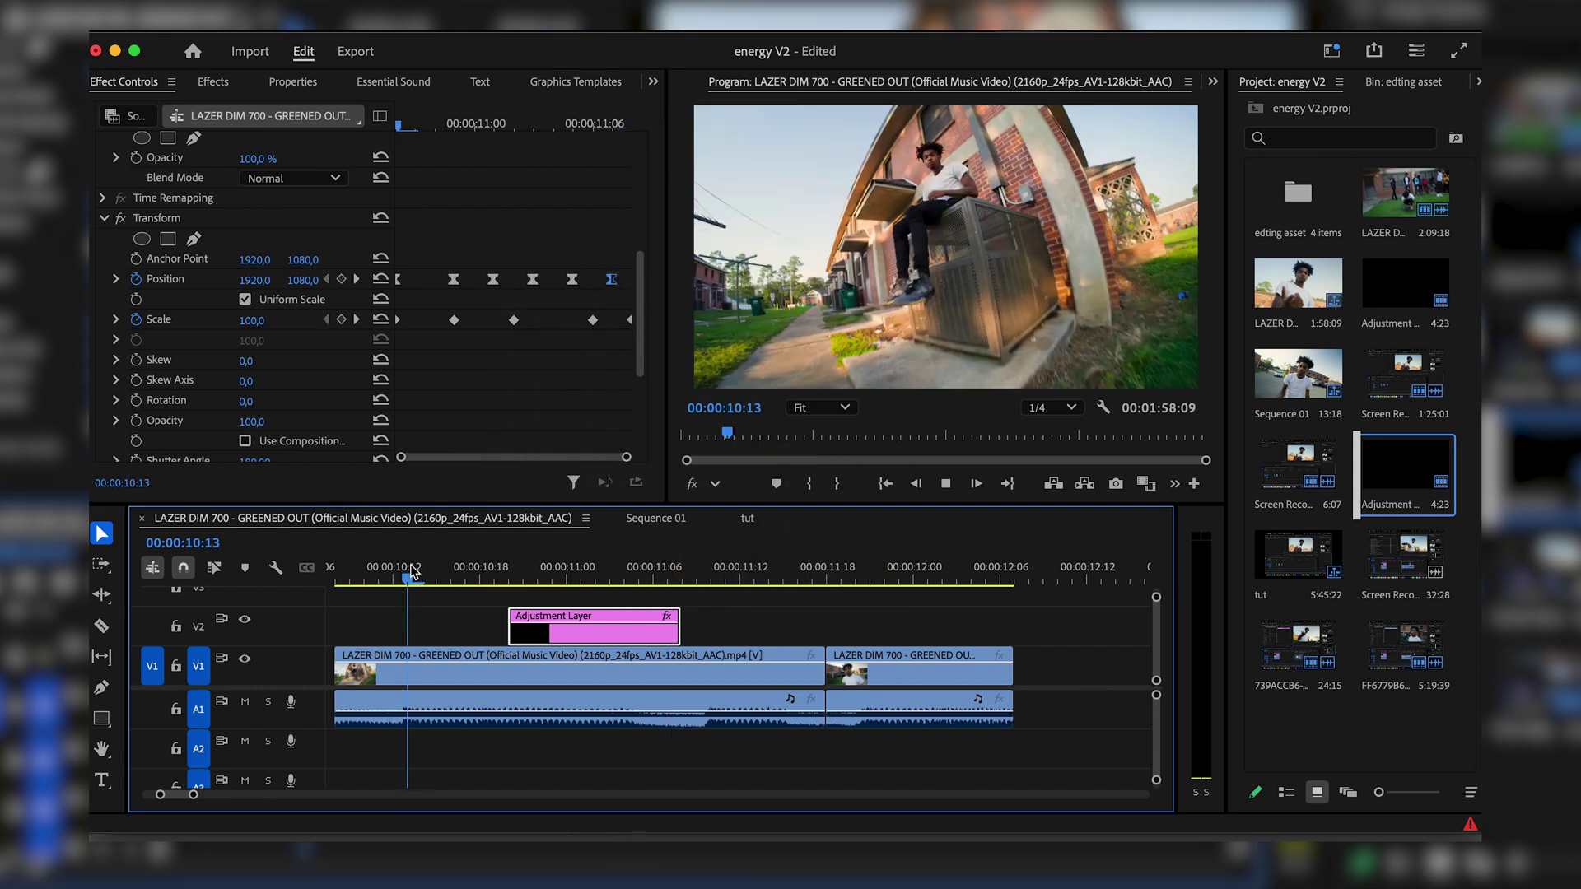
pyautogui.press('space')
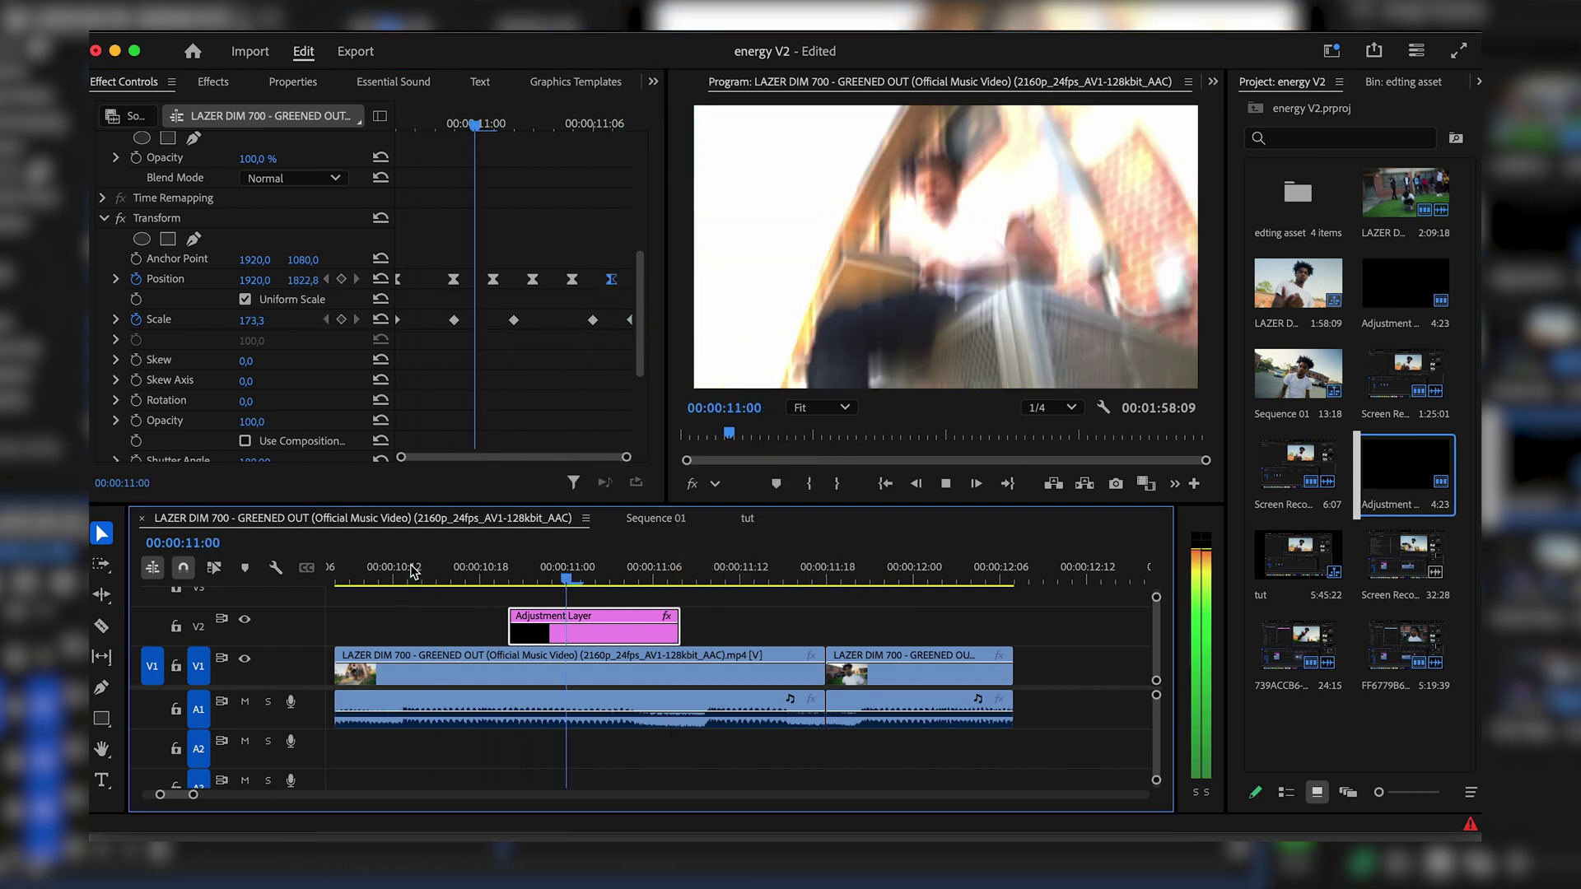
pyautogui.press('space')
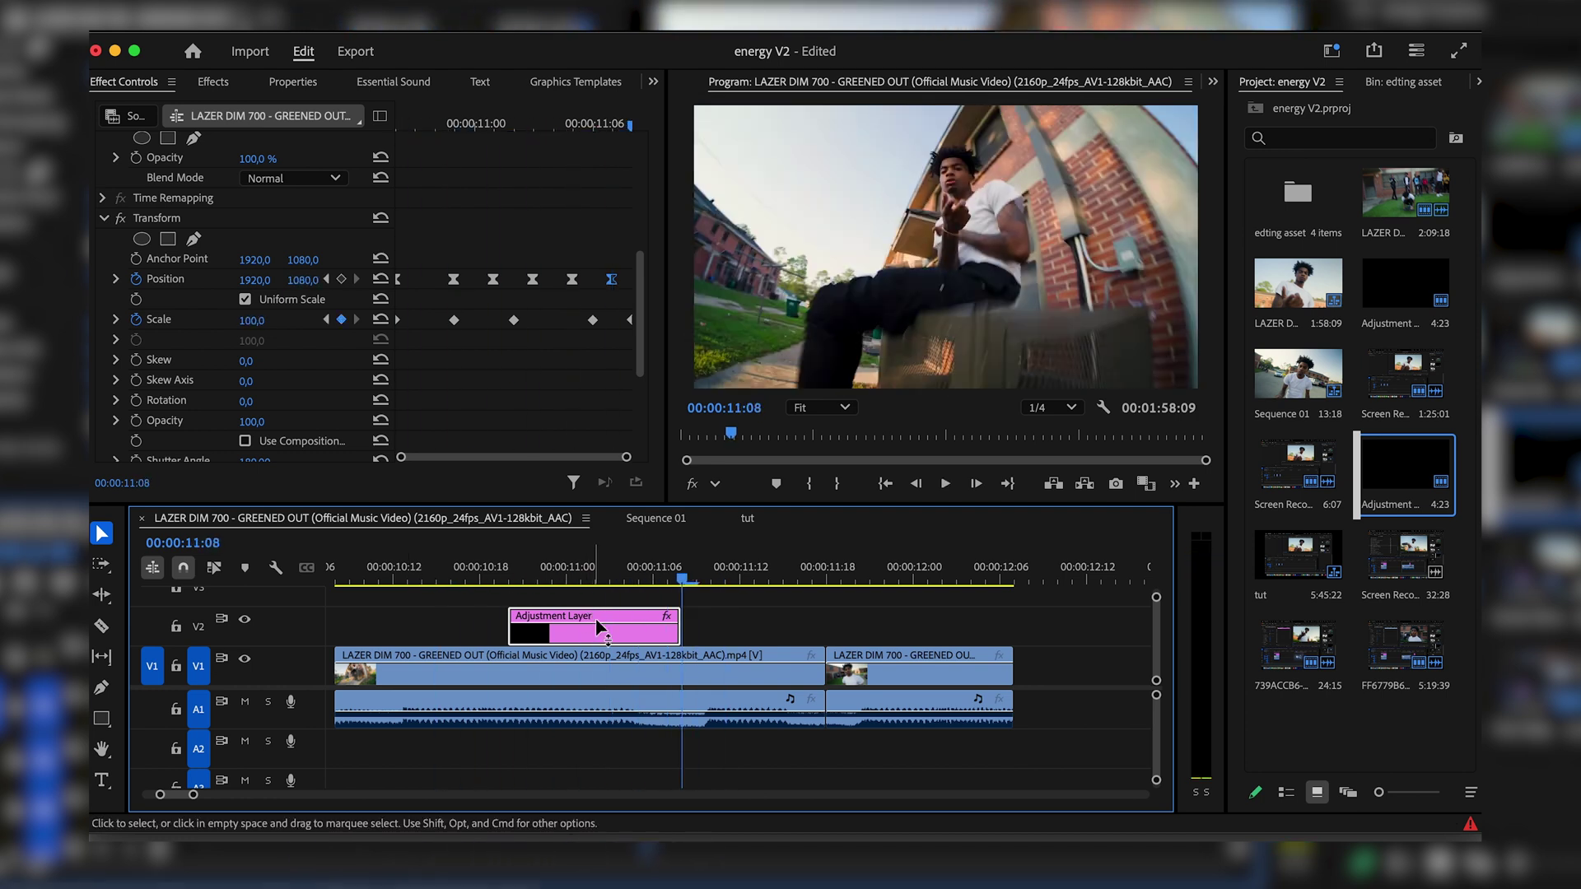
pyautogui.moveTo(586, 620); pyautogui.dragTo(793, 631)
pyautogui.press('space')
pyautogui.click(649, 587)
pyautogui.click(644, 585)
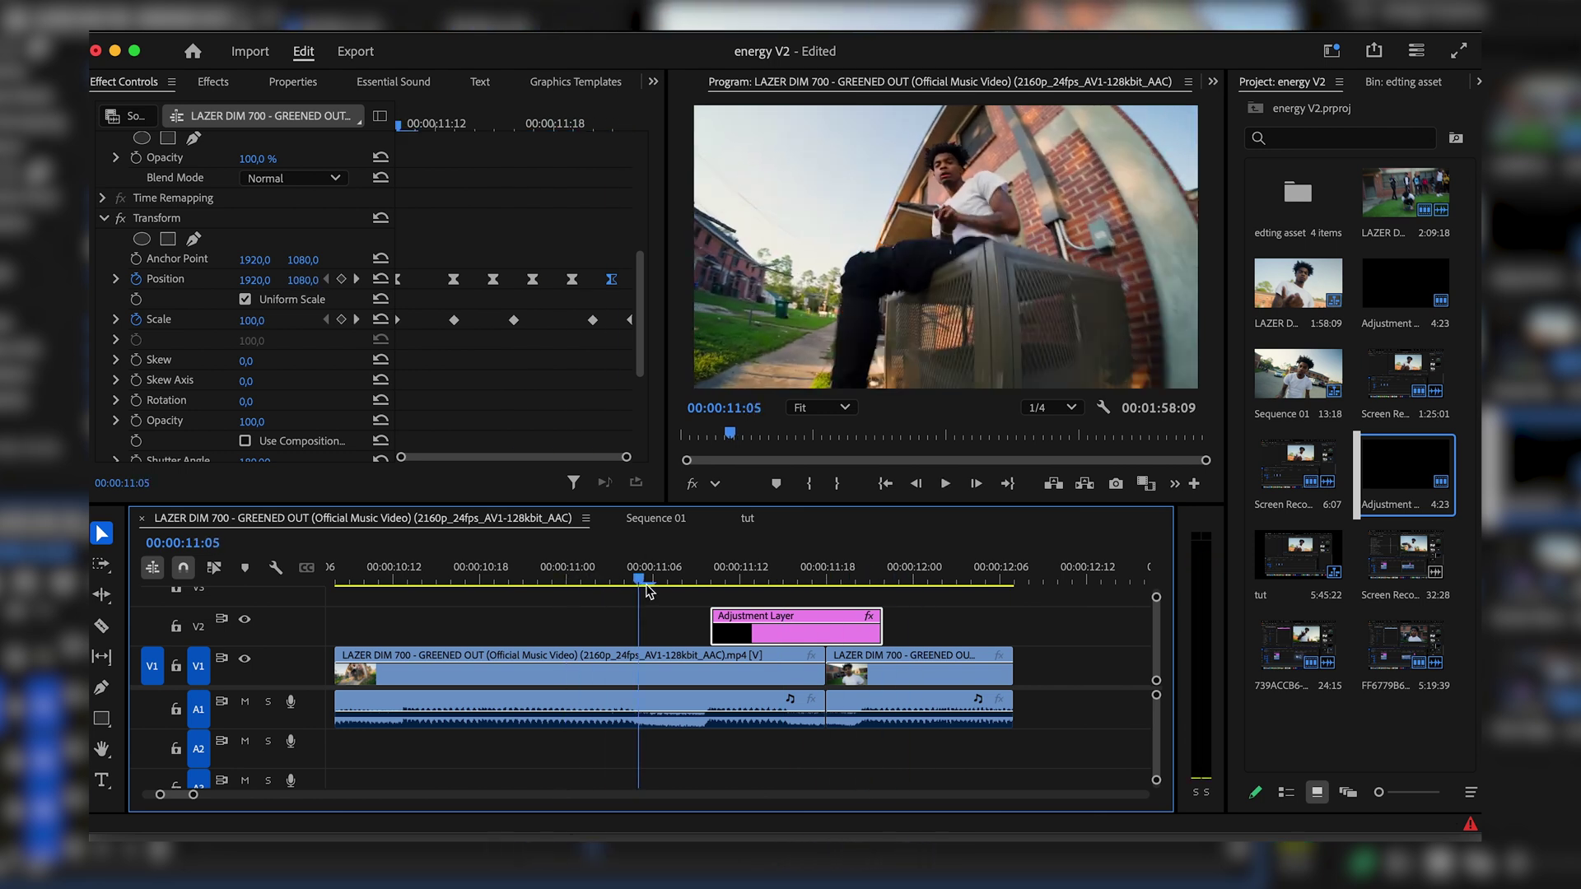